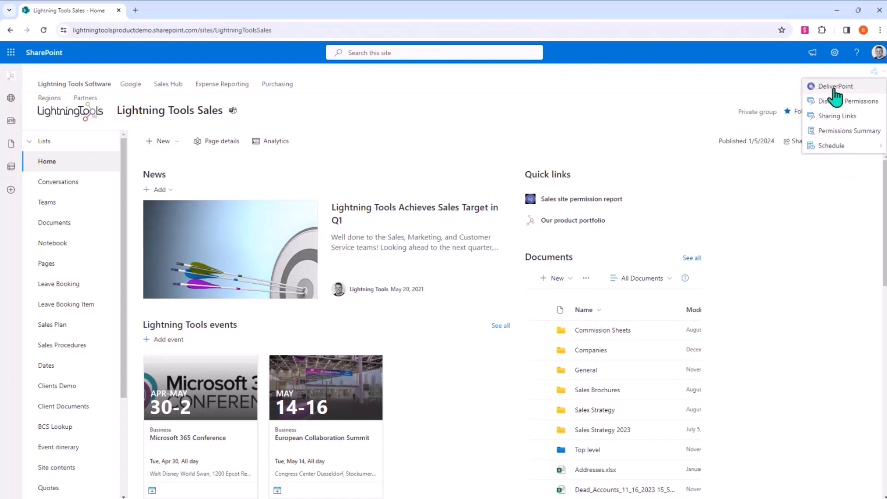
- Open the DeliverPoint dashboard, view its Snapshot Management actions, and close the dashboard
left_click(850, 88)
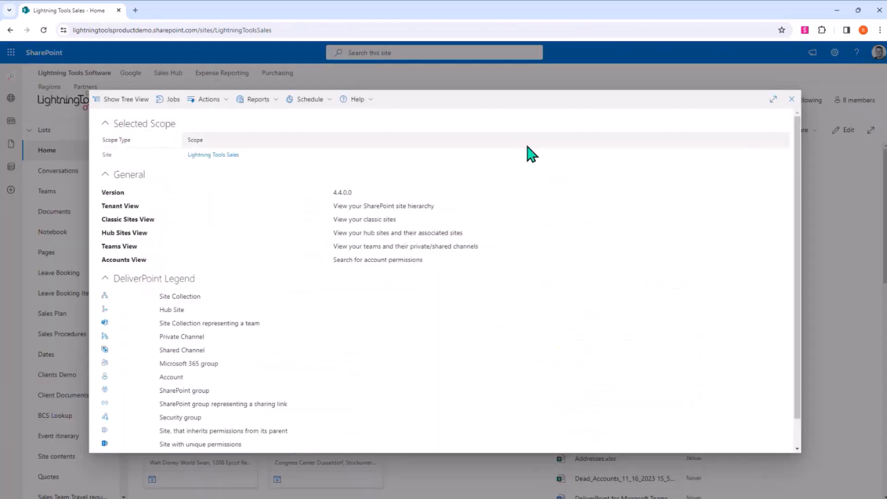
left_click(257, 100)
left_click(217, 101)
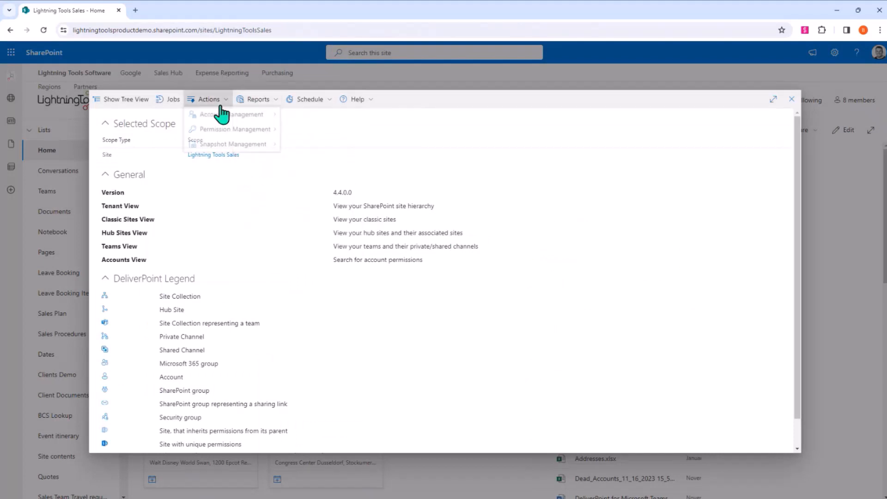
mouse_move(256, 147)
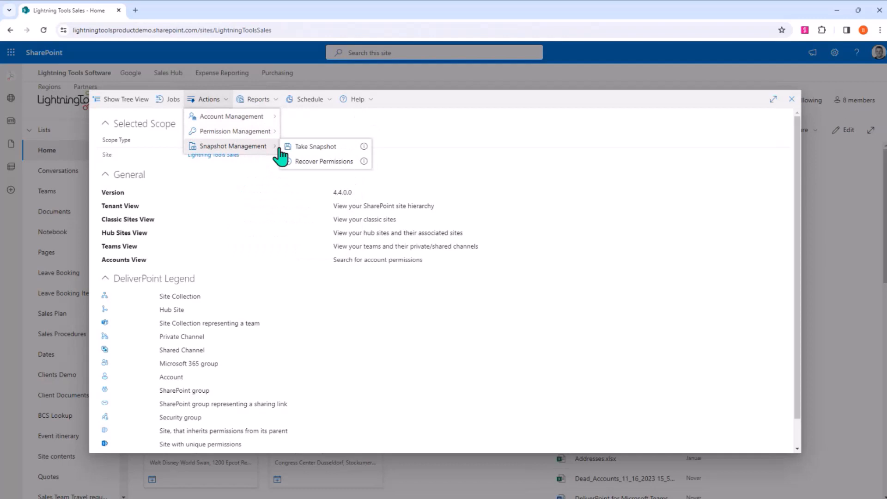
left_click(792, 100)
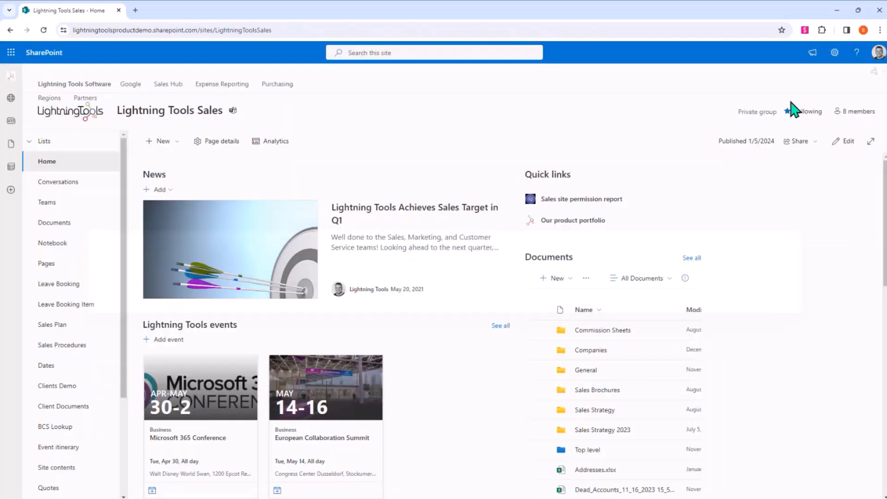
- Run the Discover Permissions report for the current site and look through its first page of user permissions
left_click(874, 71)
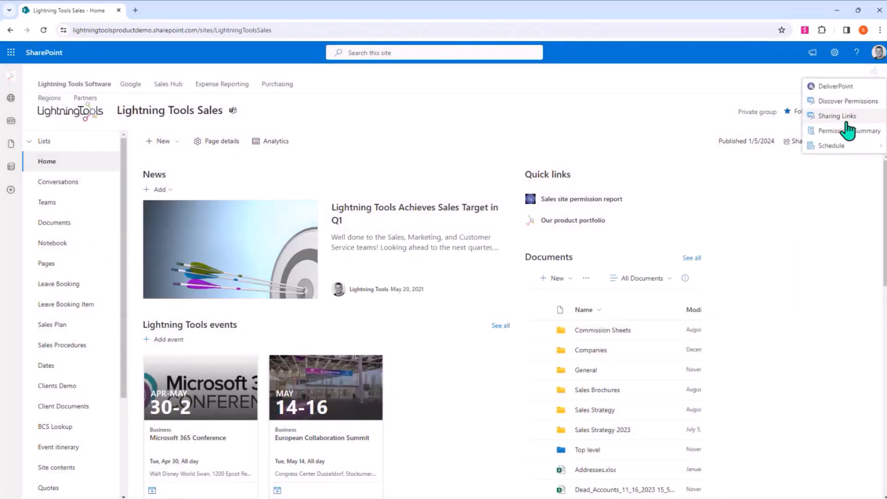
mouse_move(847, 147)
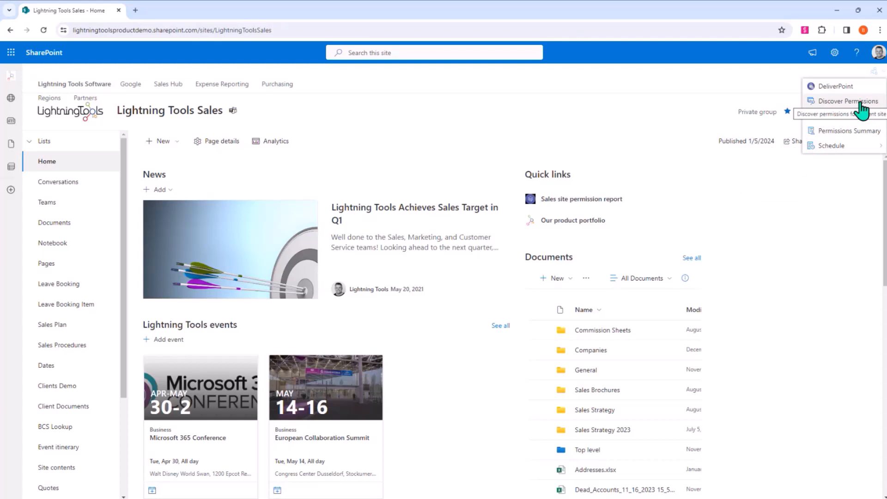
left_click(845, 101)
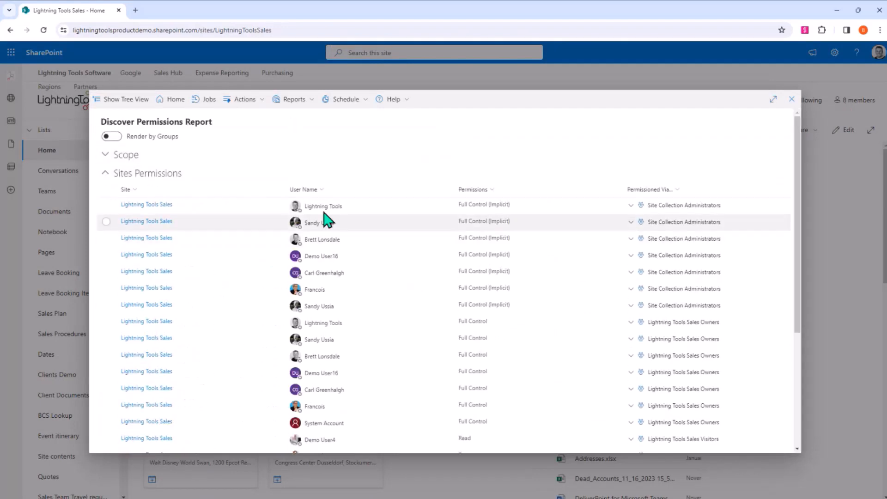
scroll(341, 412, "down", 4)
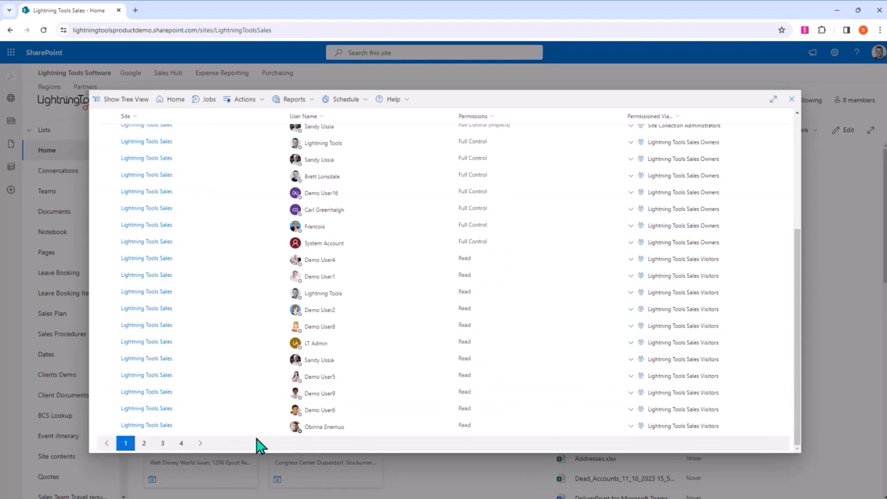
scroll(591, 416, "up", 4)
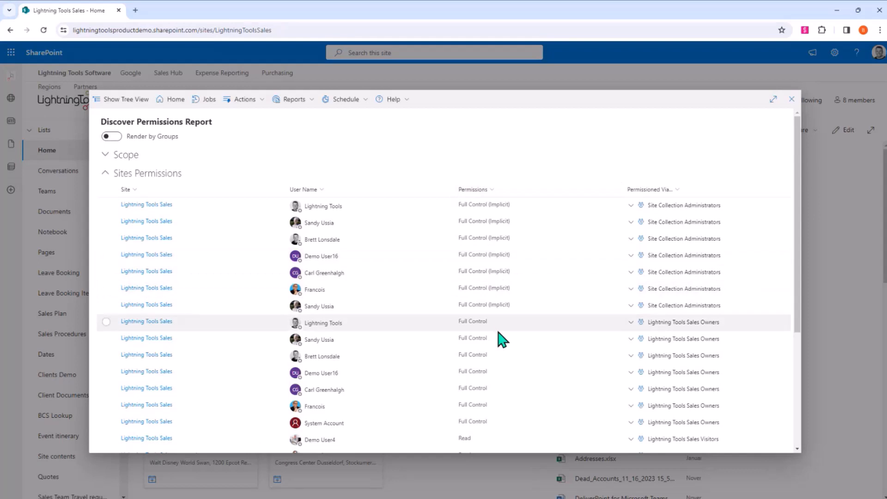
scroll(513, 358, "down", 5)
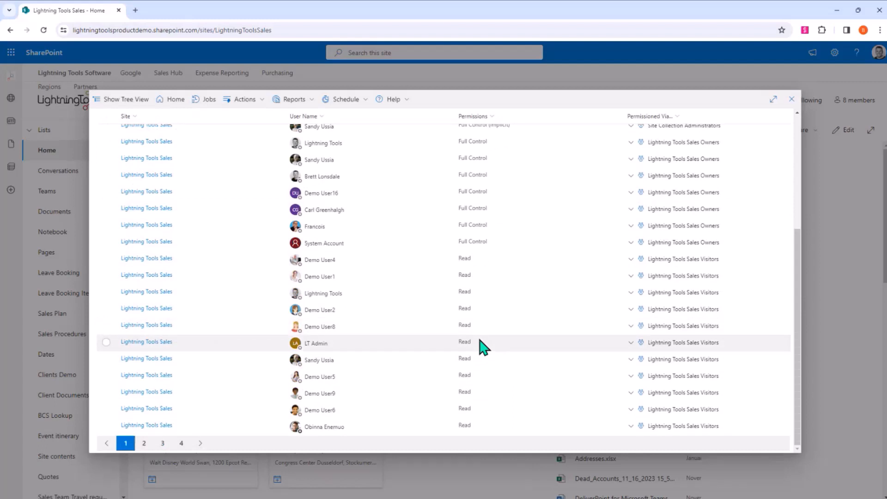
scroll(484, 347, "up", 10)
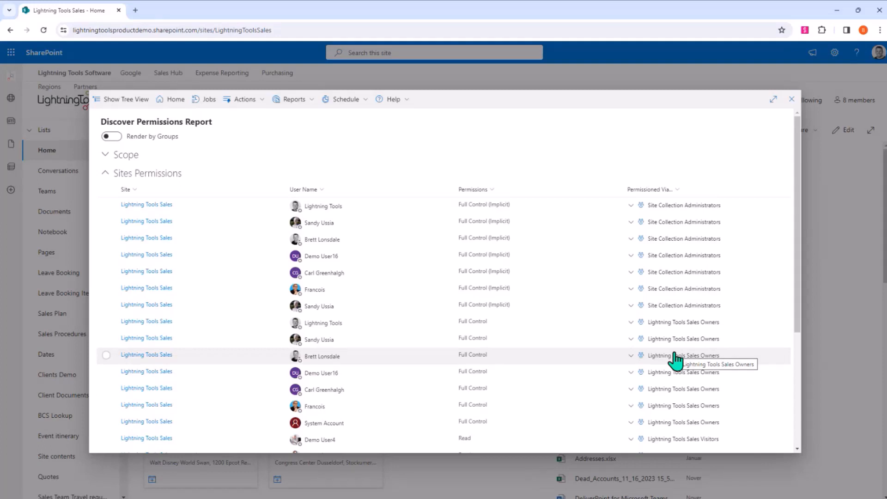
- Review the sorting and filtering options of the Permissions and User Name columns and the actions available for the report
left_click(494, 189)
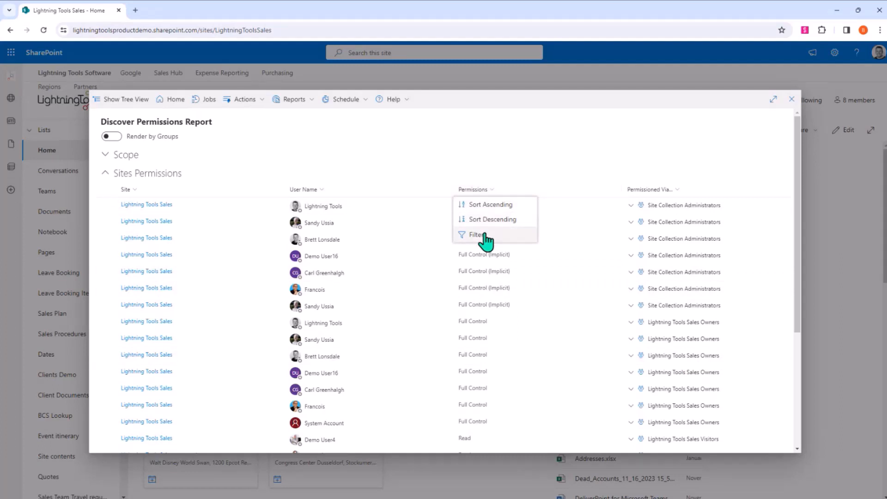
left_click(320, 190)
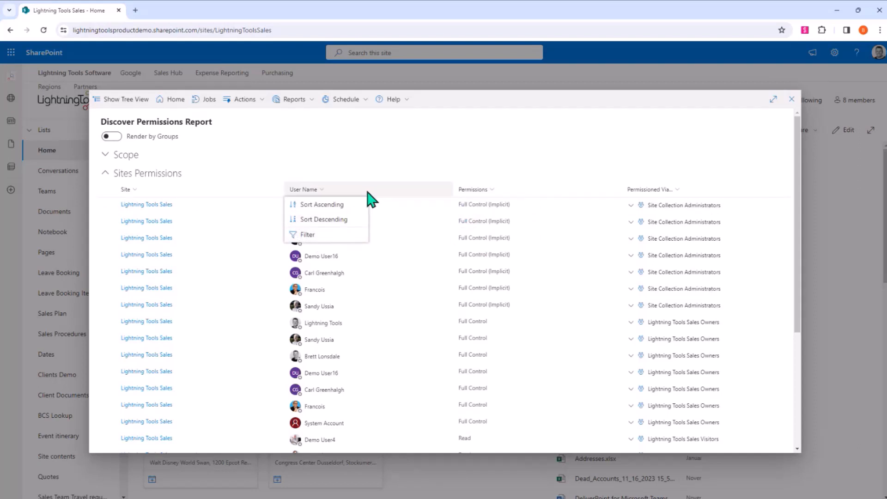
left_click(249, 99)
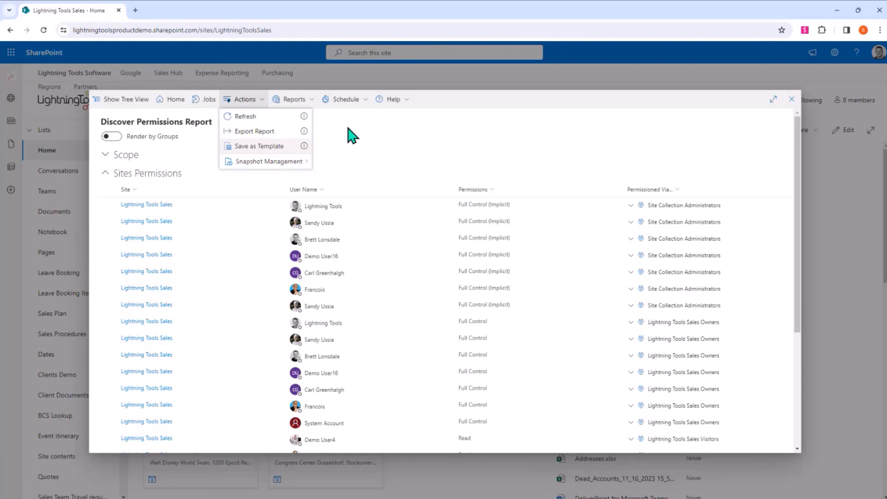
left_click(490, 101)
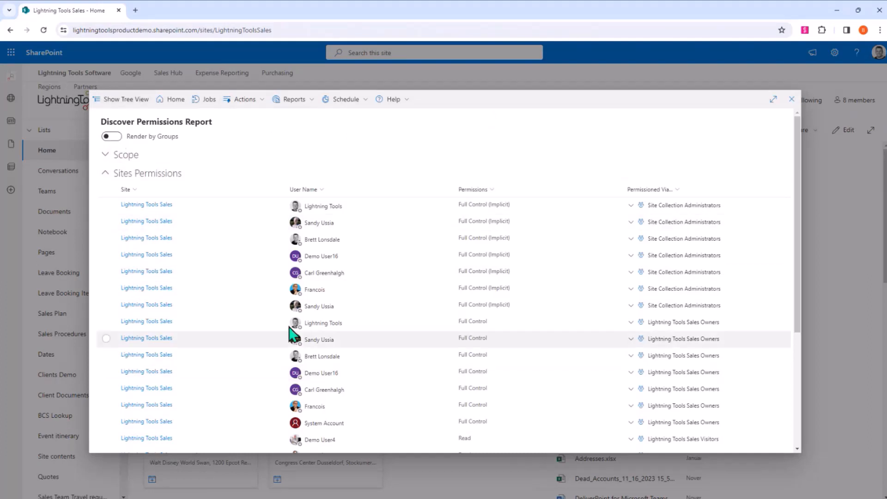
mouse_move(297, 325)
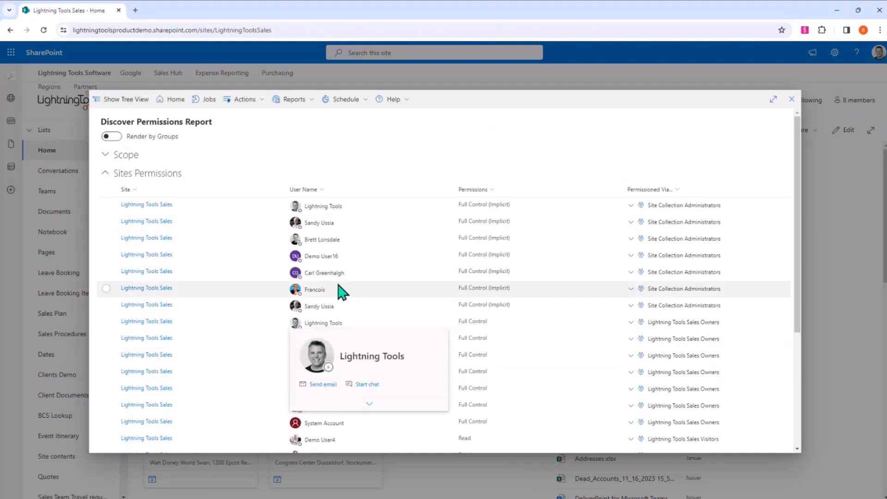
- Render the permissions report by groups and expand the members of the Sales and Accounts Payable groups
left_click(114, 136)
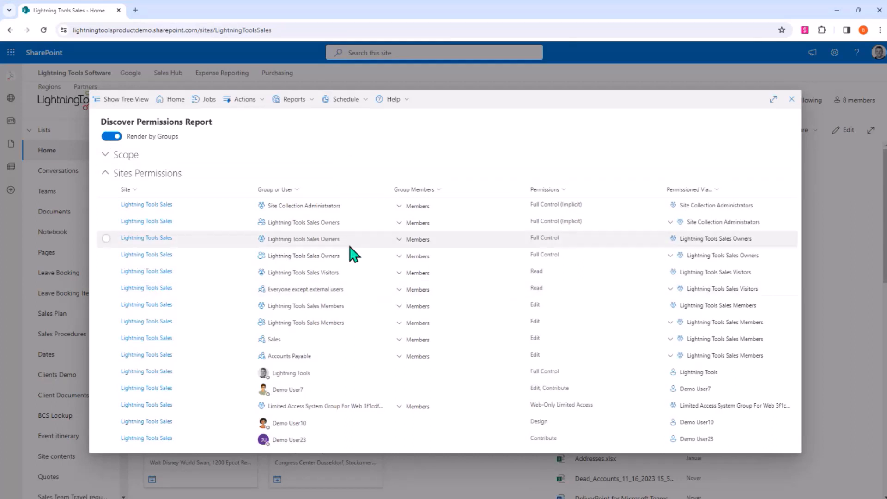
left_click(399, 343)
scroll(431, 390, "down", 2)
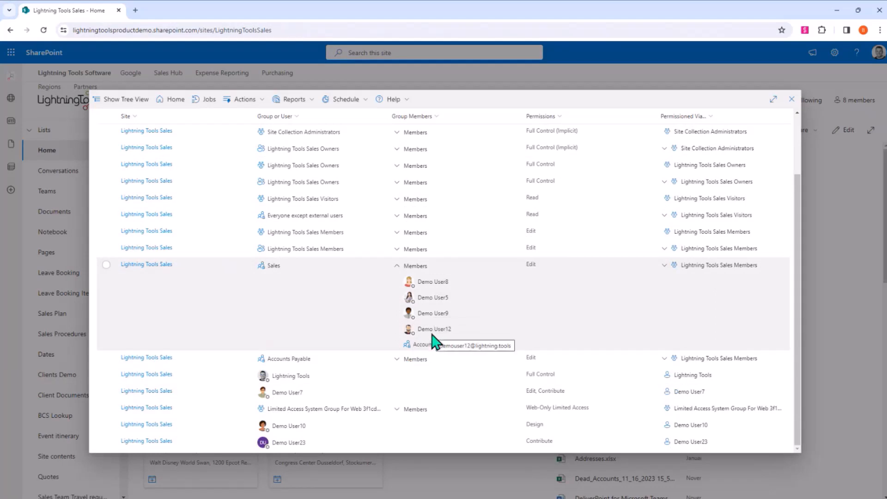
left_click(398, 360)
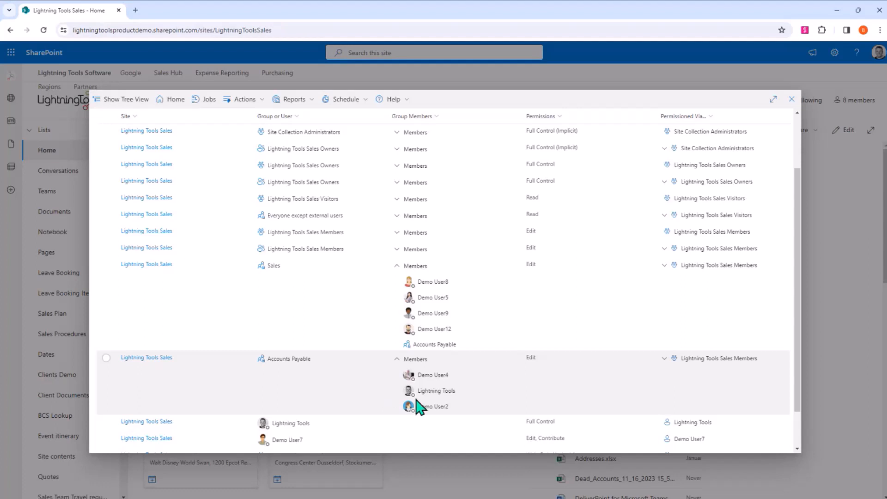
scroll(133, 174, "up", 2)
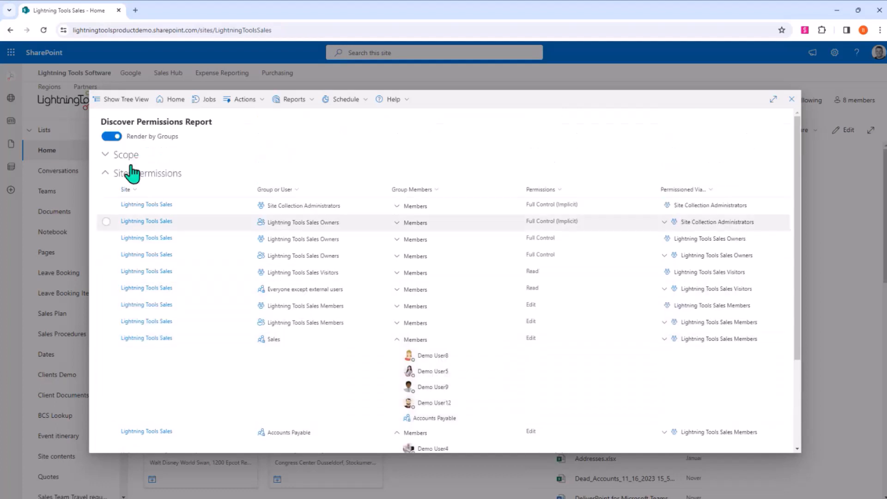
- Switch the report back to individual users and, on page 3, expand the group path that grants Demo User8 Edit permission
left_click(111, 137)
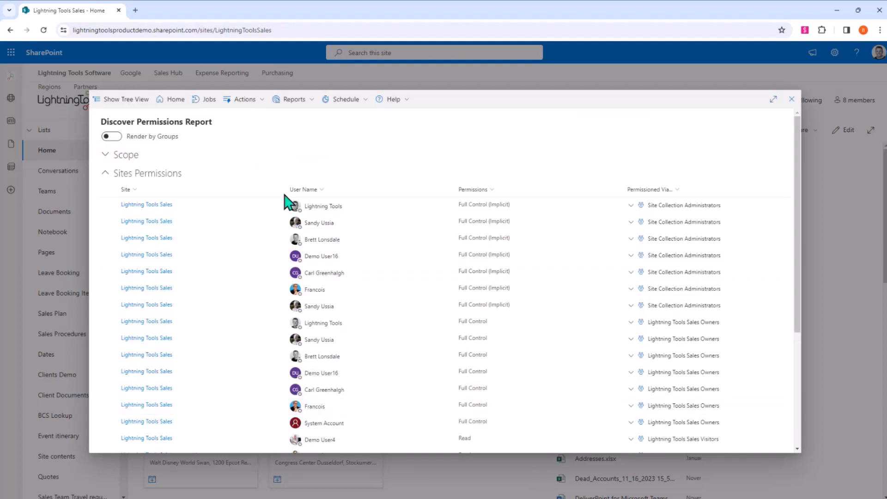
scroll(329, 330, "down", 2)
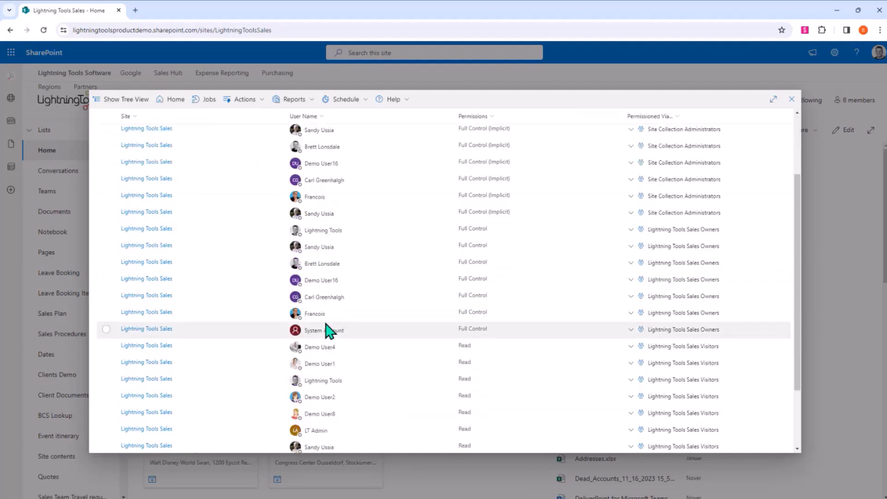
scroll(328, 333, "down", 2)
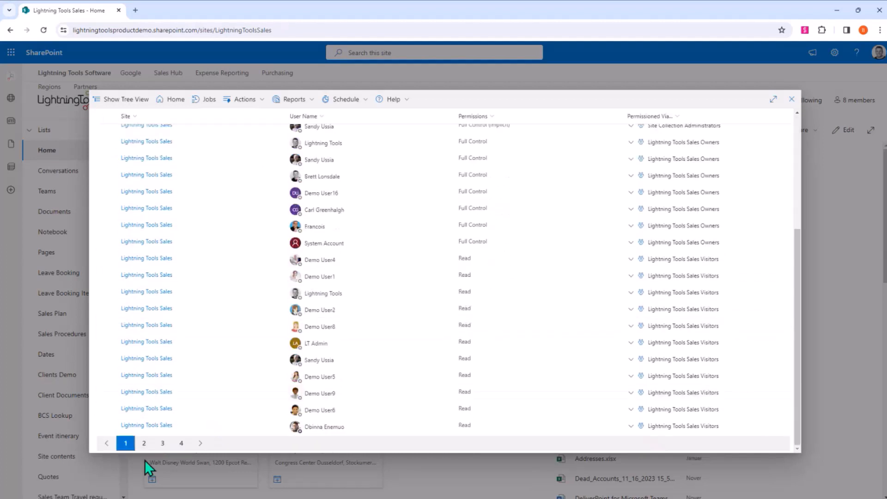
left_click(162, 443)
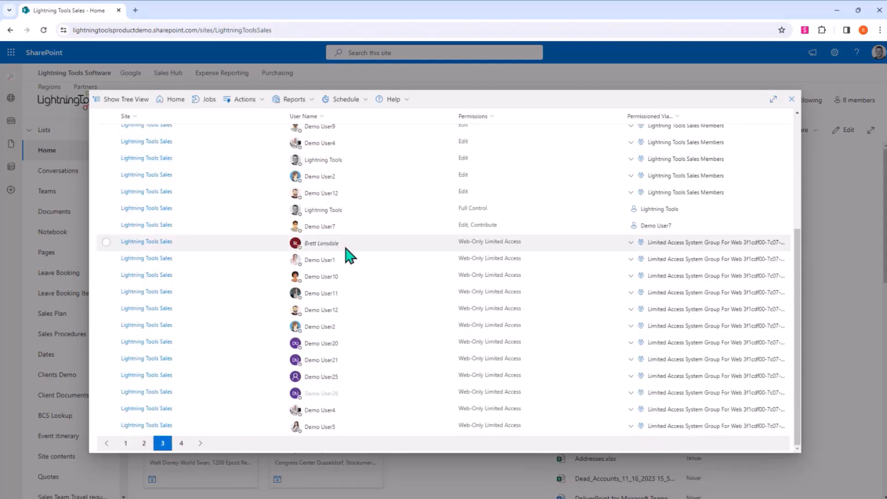
scroll(347, 250, "up", 4)
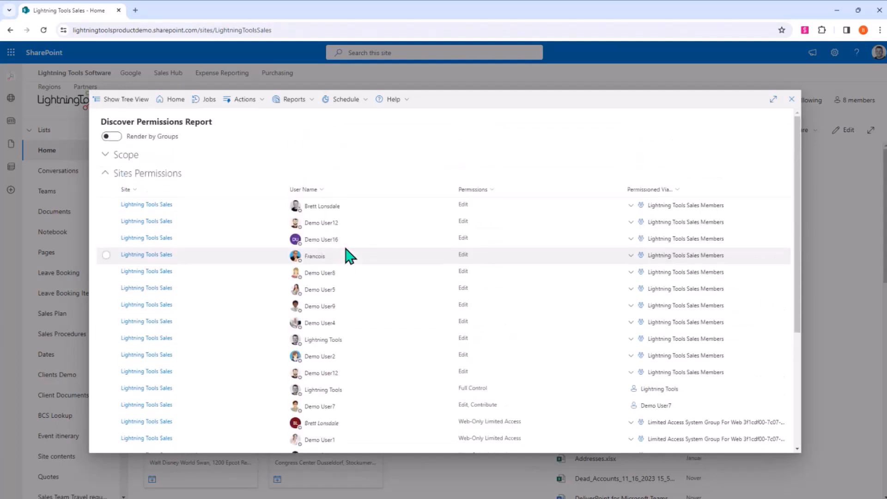
left_click(631, 272)
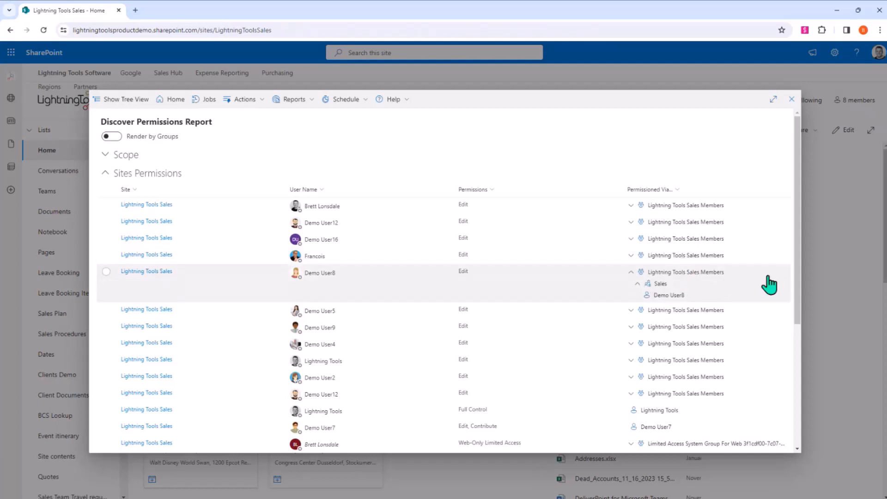
- Look through page 2 of the permissions report and return to page 1
scroll(590, 298, "down", 10)
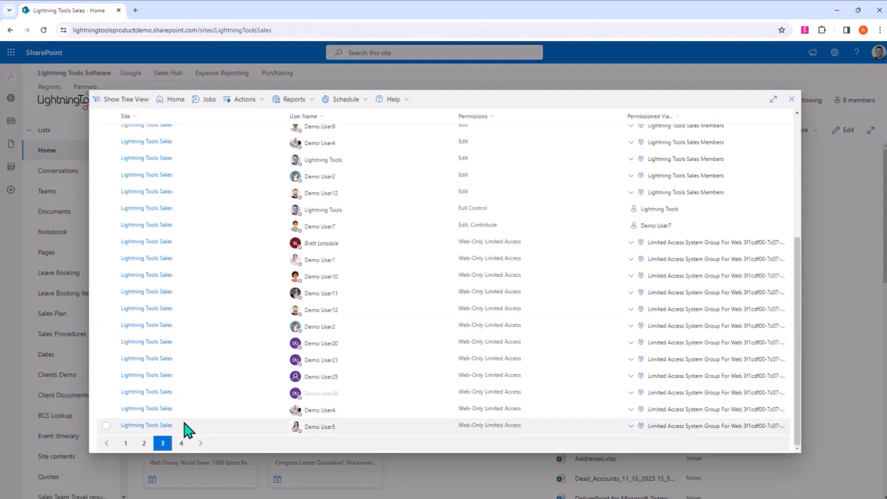
left_click(144, 444)
scroll(362, 277, "up", 10)
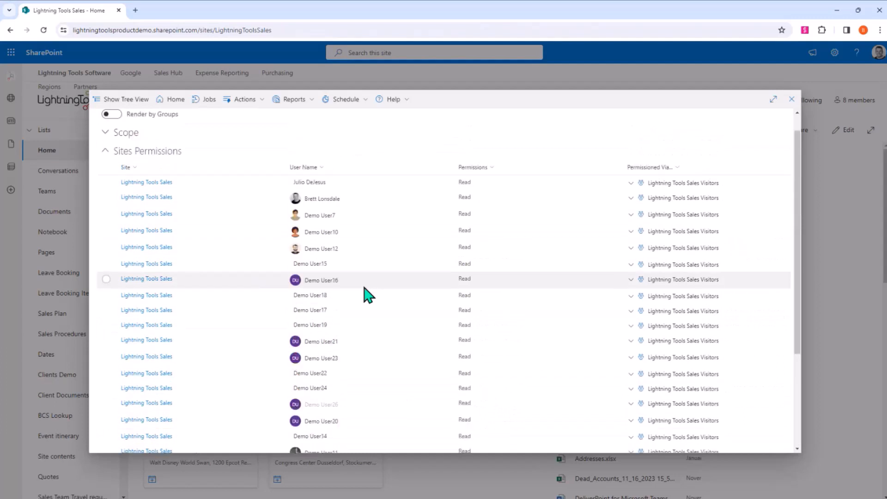
scroll(353, 206, "down", 5)
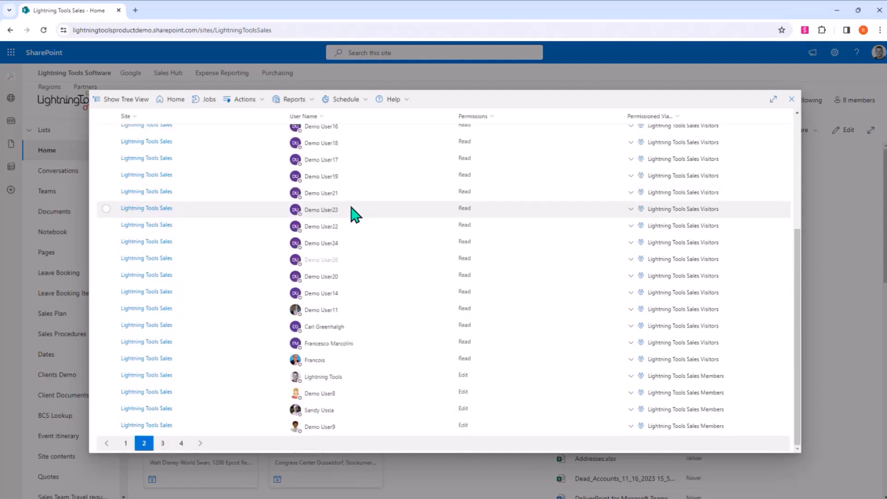
left_click(125, 443)
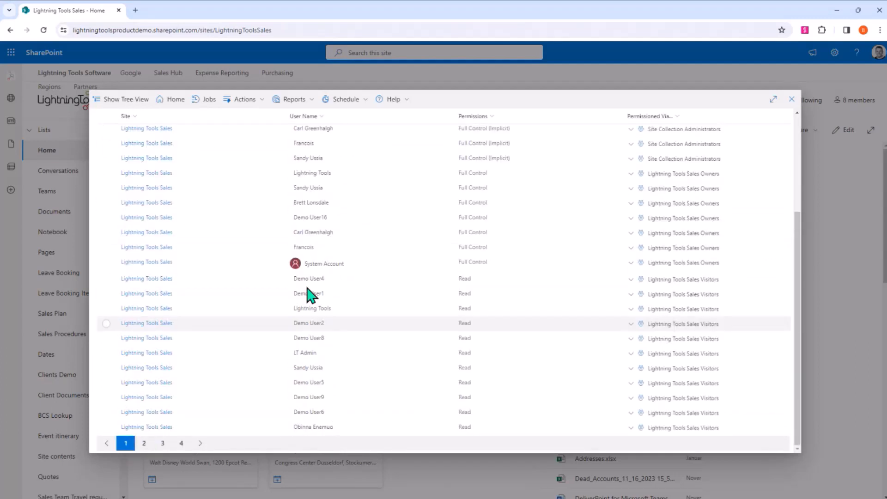
scroll(419, 284, "up", 5)
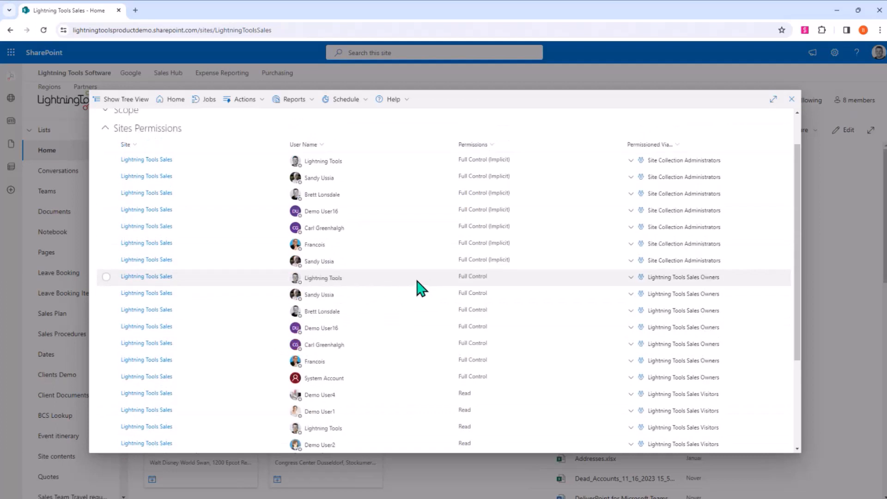
- Sort the permissions report by user name in ascending order and go to its second page
left_click(322, 191)
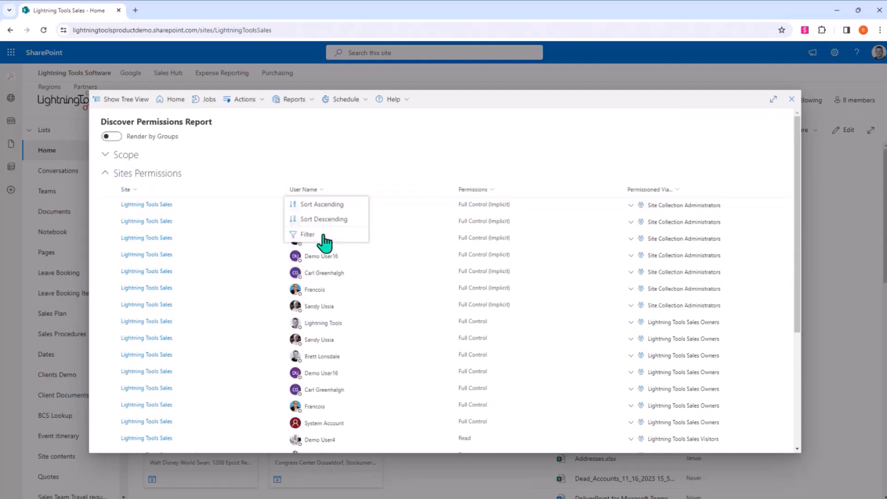
left_click(314, 205)
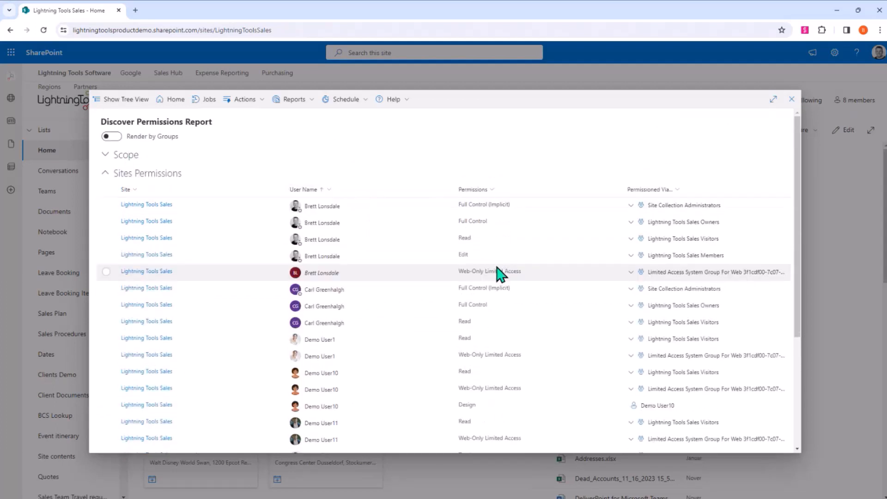
scroll(375, 310, "down", 5)
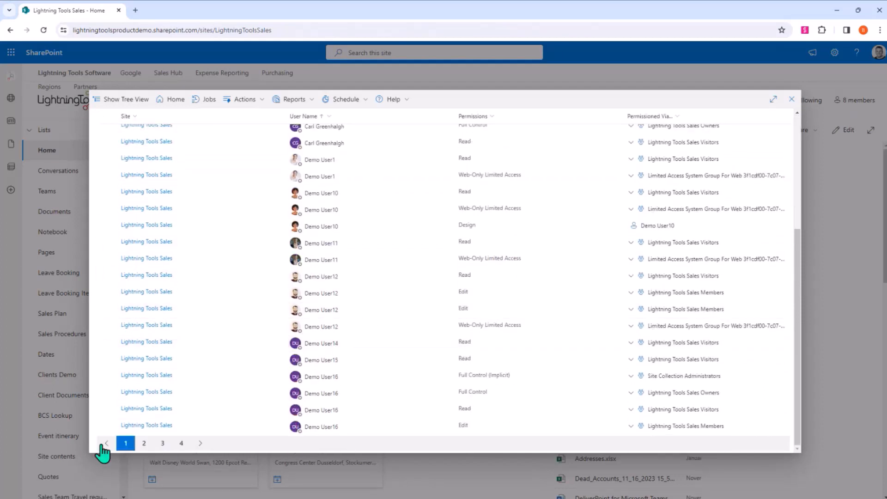
left_click(144, 444)
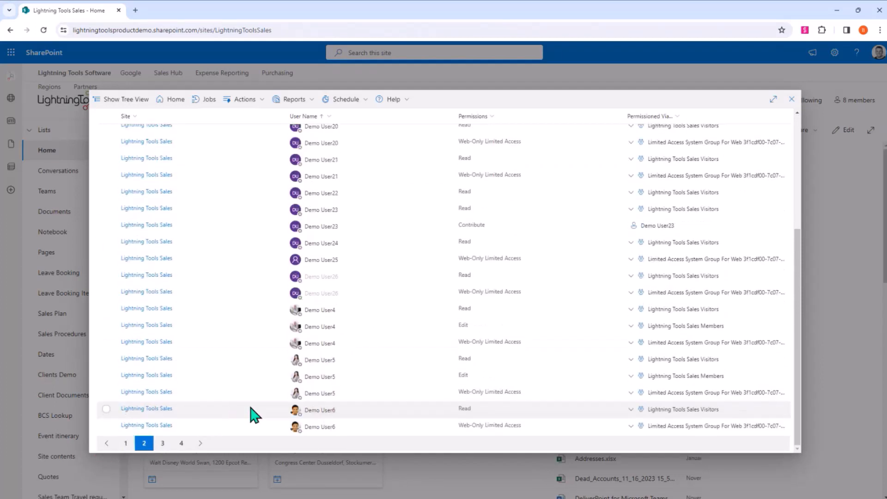
- Expand the full group path that grants Demo User4 Edit permission through Lightning Tools Sales Members and check the surrounding entries
left_click(630, 326)
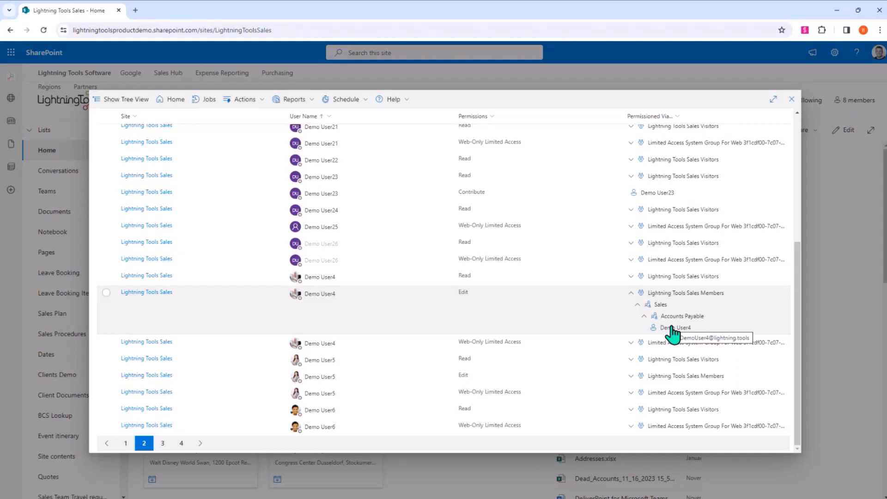
scroll(672, 333, "up", 5)
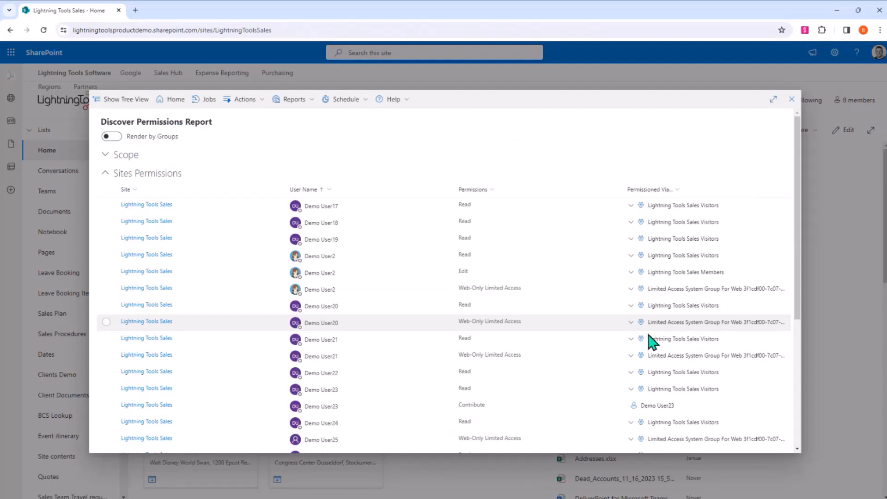
scroll(475, 340, "down", 1)
scroll(476, 340, "up", 1)
- Close the current report and run Discover Permissions again for the Lightning Tools Sales site
left_click(791, 99)
left_click(874, 71)
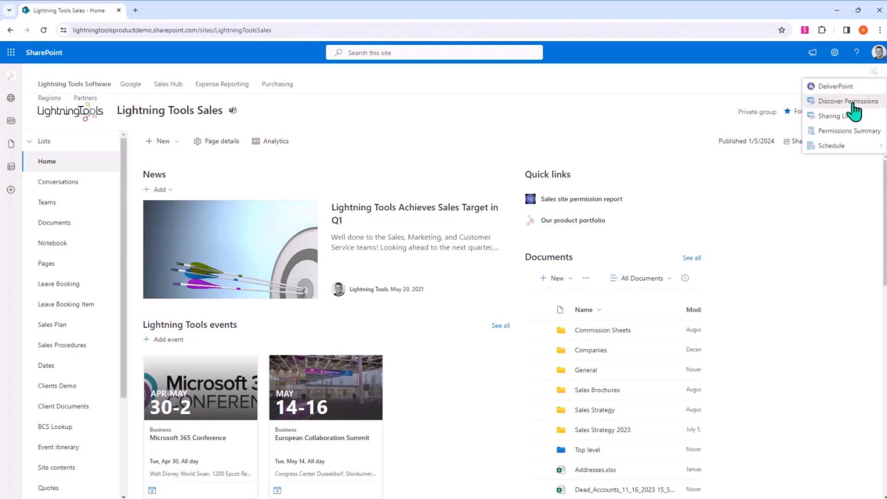
left_click(852, 102)
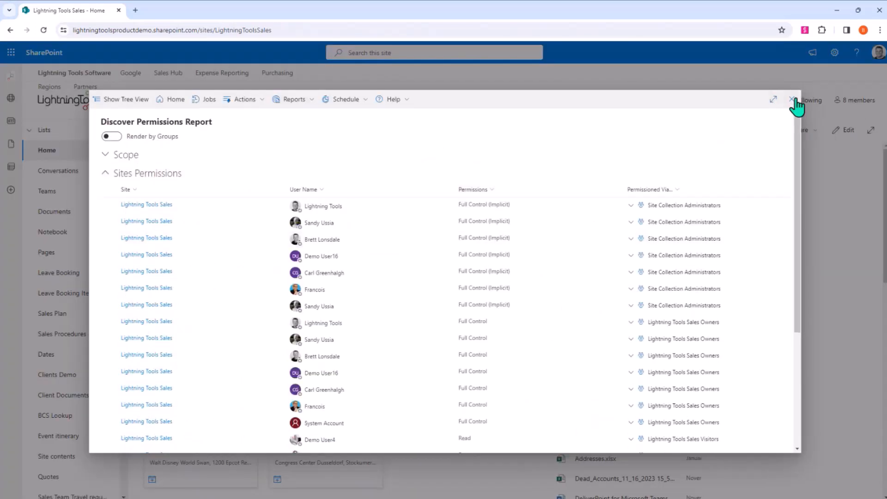
- Expand the group paths that grant Demo User8 and Demo User2 Read permission through Lightning Tools Sales Visitors
scroll(644, 231, "down", 4)
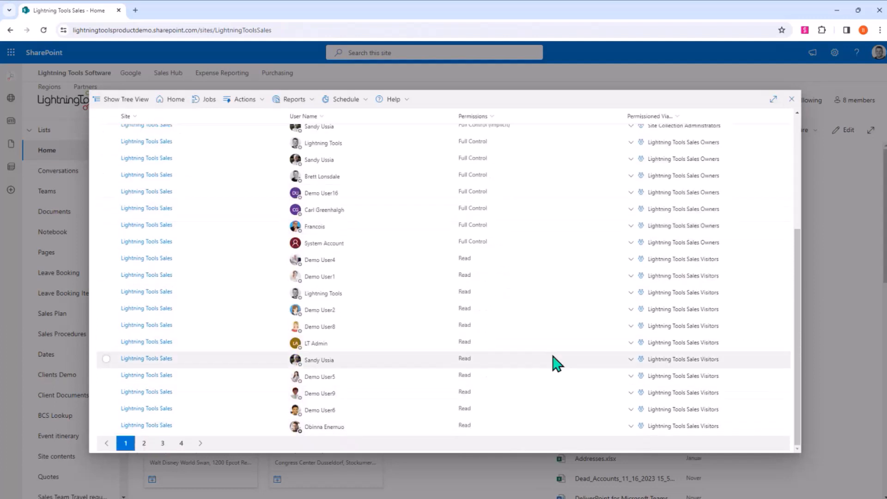
left_click(631, 326)
left_click(632, 289)
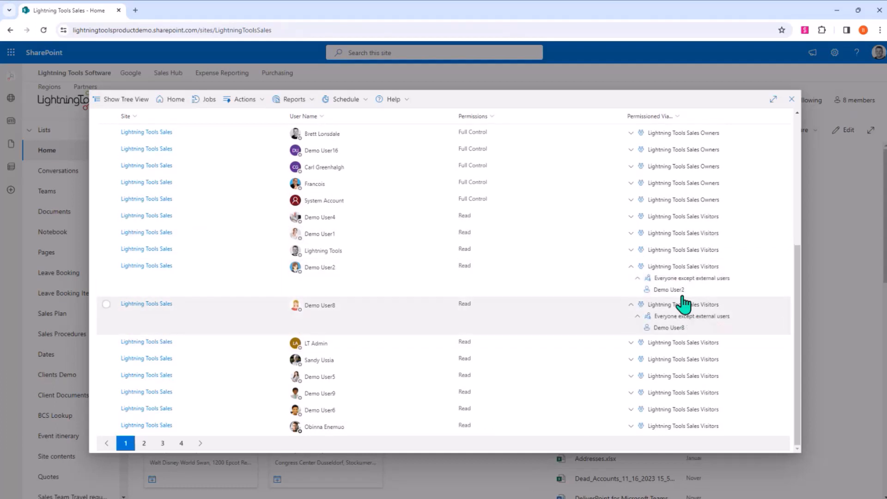
- Filter the report's Permissioned Via display name with All Not Like "Everyone except external users" and save the filter
left_click(681, 118)
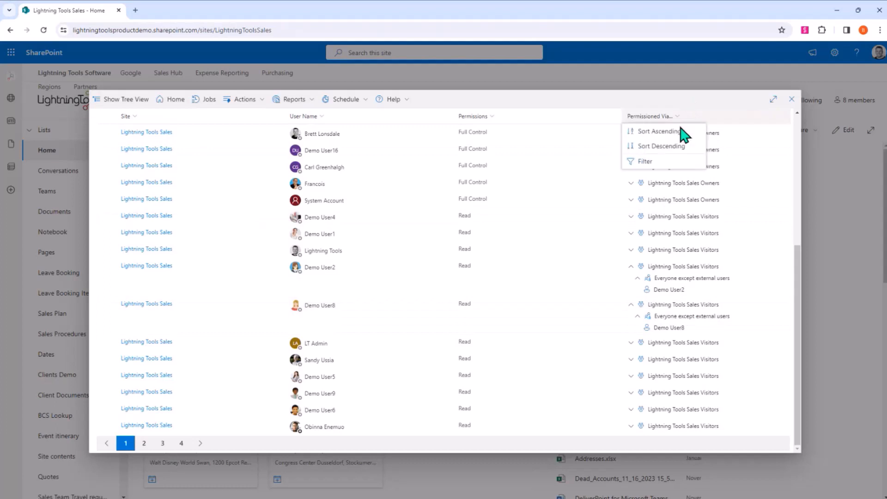
left_click(678, 171)
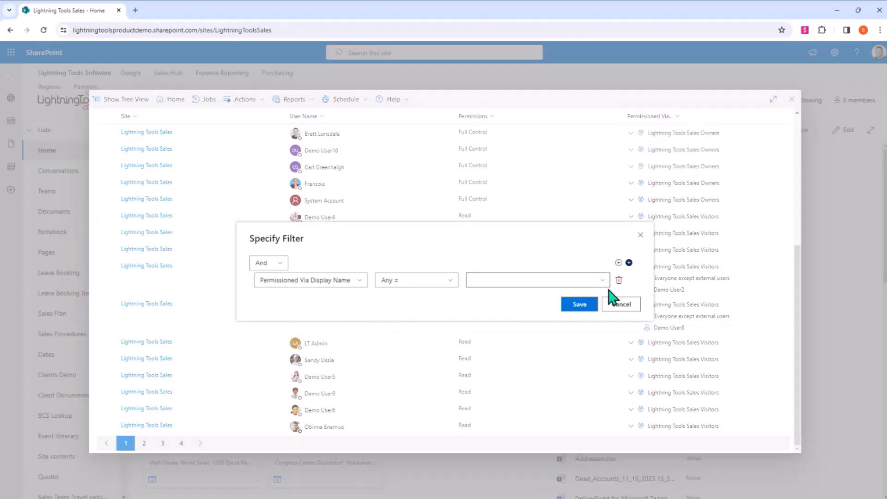
left_click(446, 280)
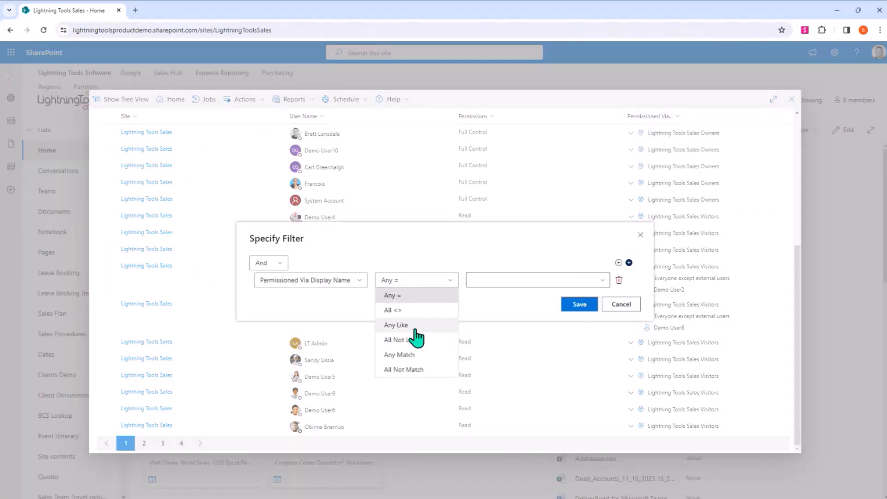
left_click(414, 340)
type("Everyone except external users")
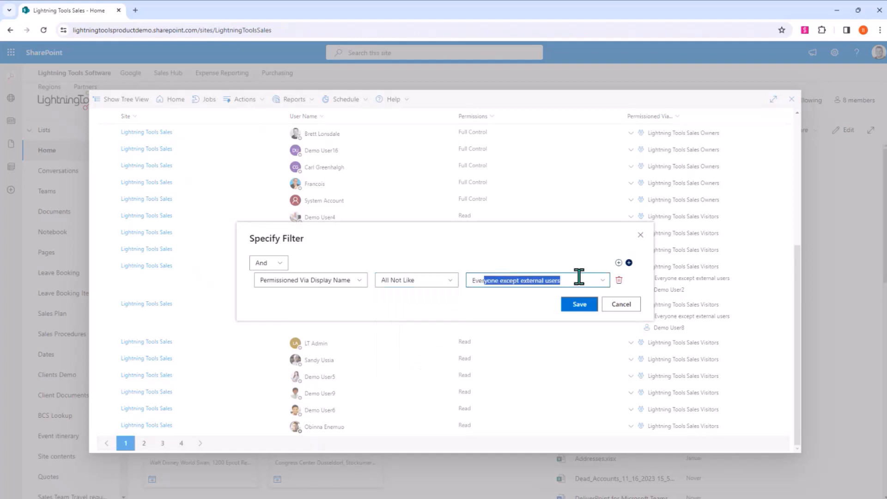
left_click(583, 306)
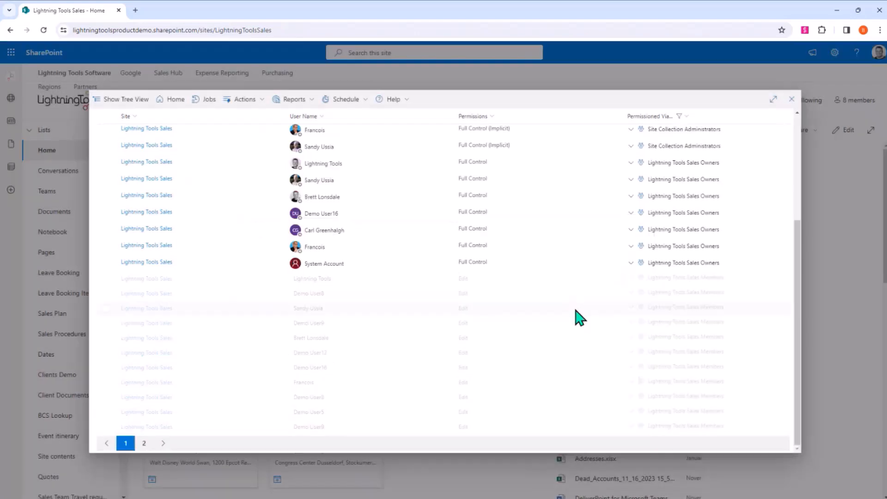
- Look through the first page of the filtered permissions report and go to page 2
scroll(514, 252, "up", 1)
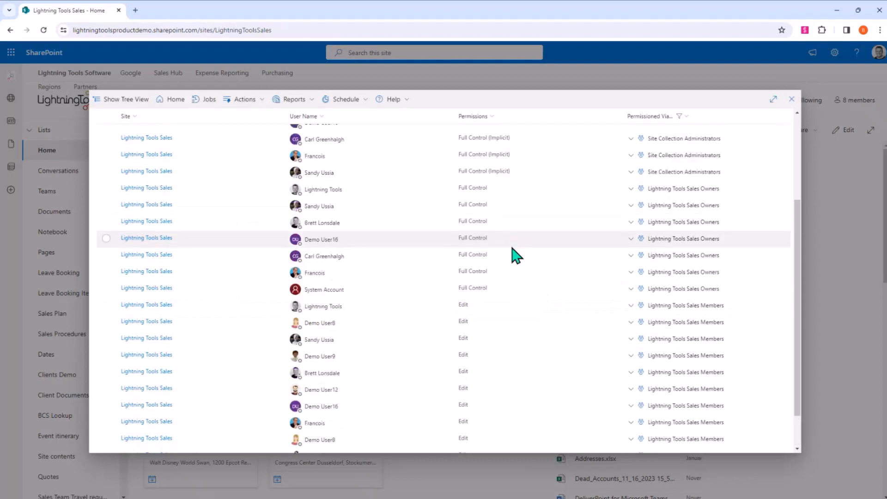
scroll(516, 255, "down", 1)
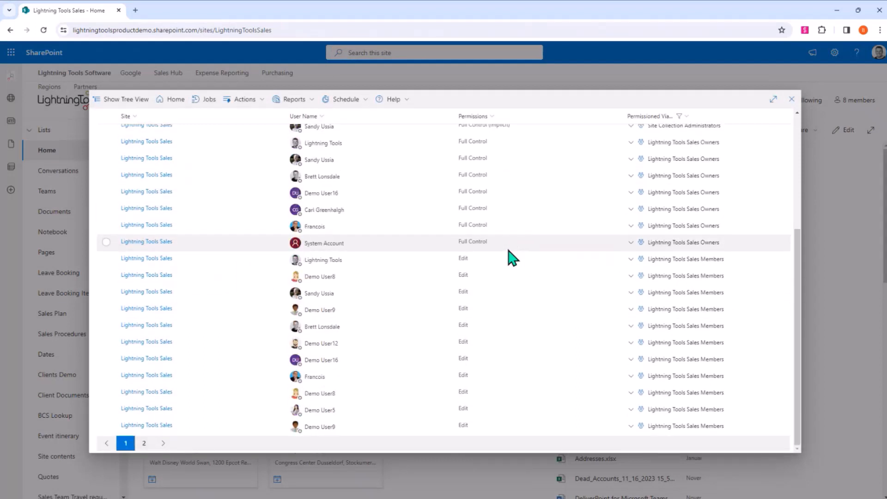
scroll(512, 259, "up", 5)
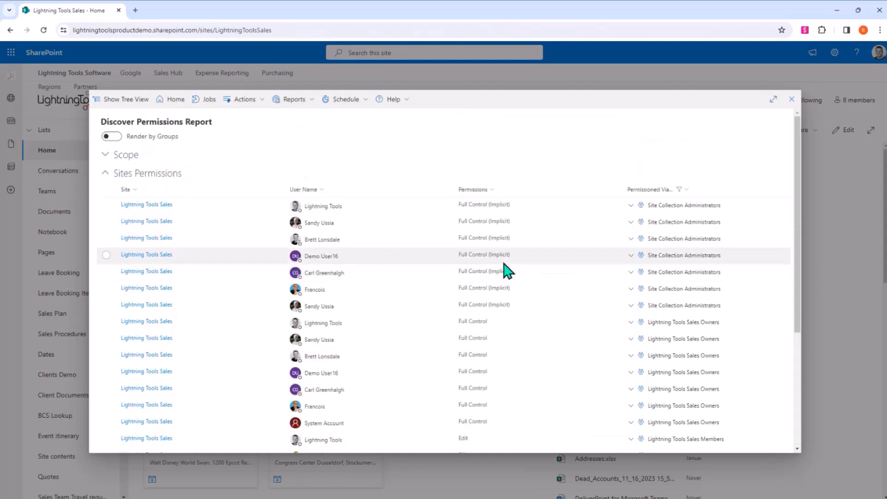
scroll(509, 272, "down", 4)
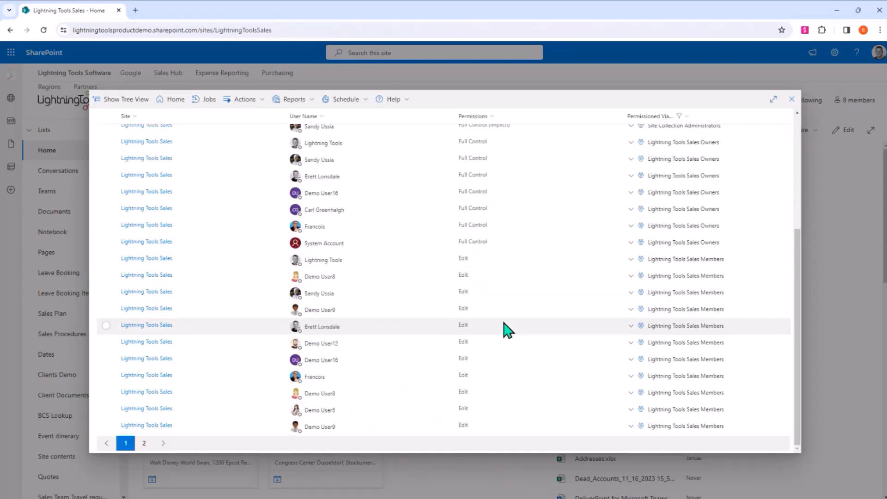
left_click(144, 444)
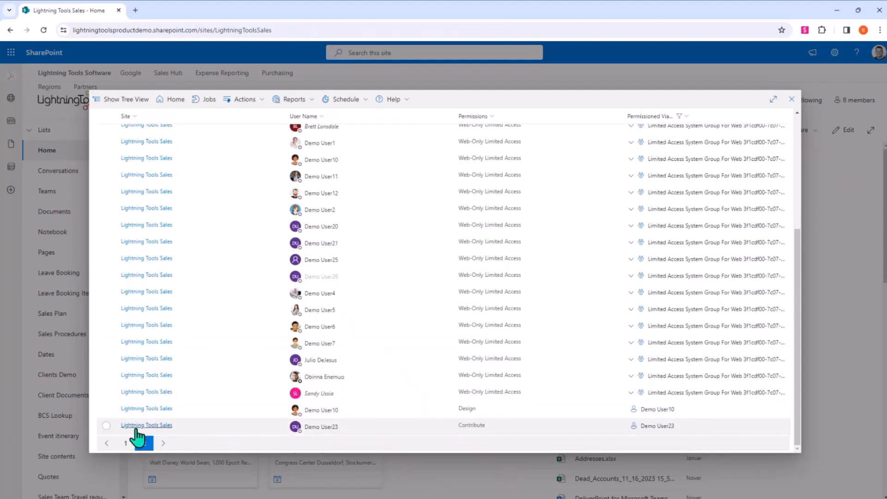
- Copy the permissions of Demo User23, selected from the directly granted Contribute entry, to Demo User22 and run the operation
left_click(106, 425)
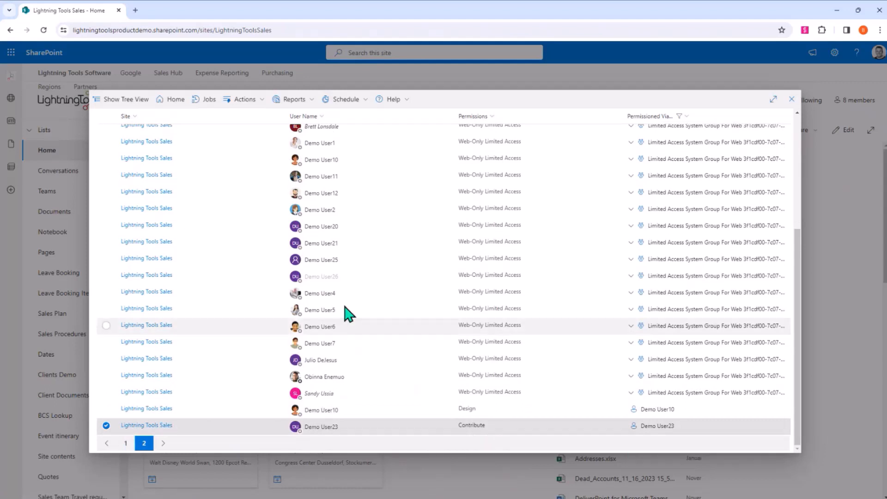
left_click(257, 100)
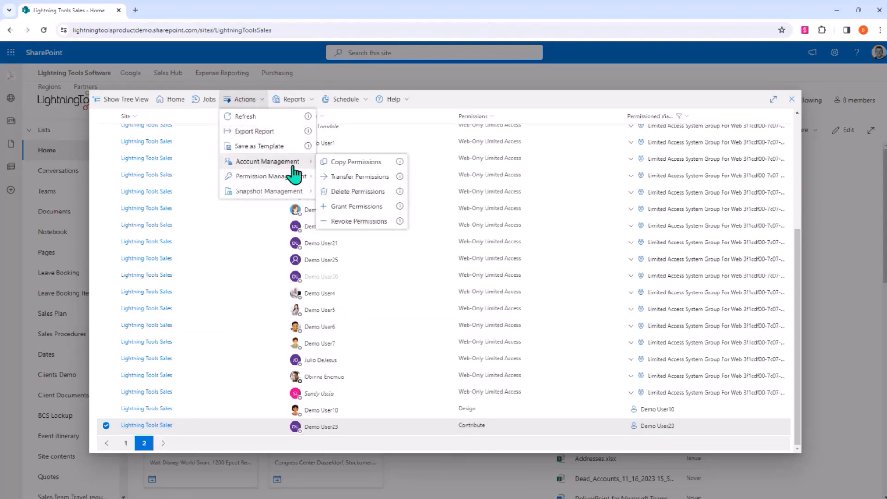
left_click(356, 163)
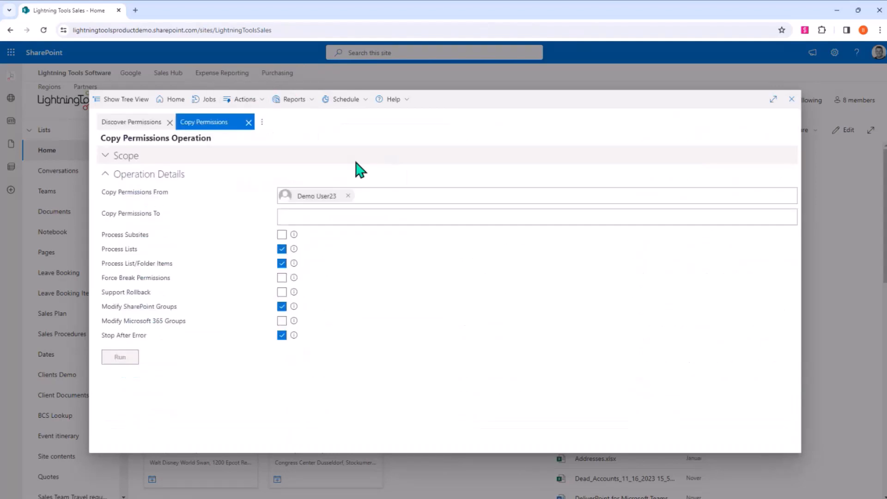
left_click(315, 214)
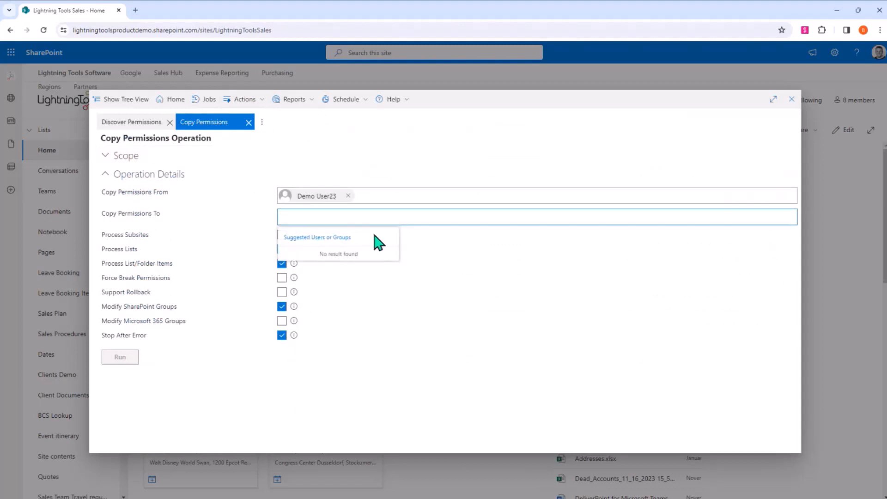
type("demo user22")
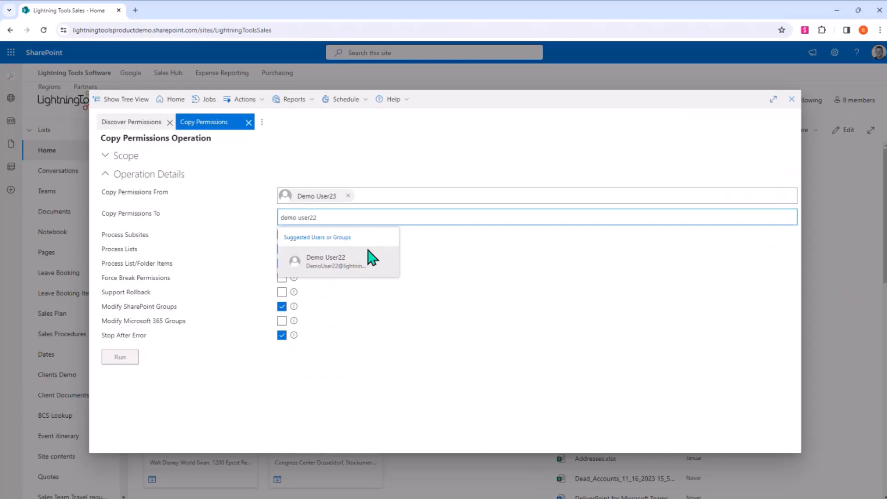
left_click(371, 257)
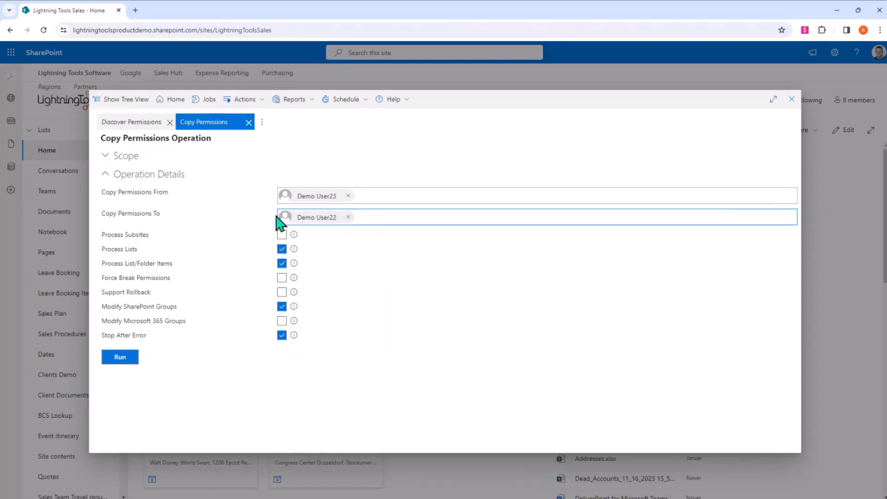
left_click(120, 359)
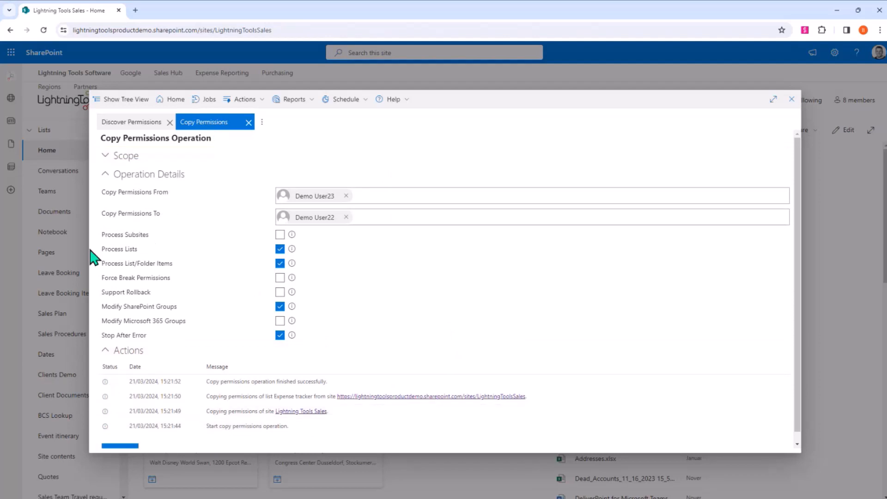
- Close the Copy Permissions operation and refresh the Discover Permissions report
left_click(279, 262)
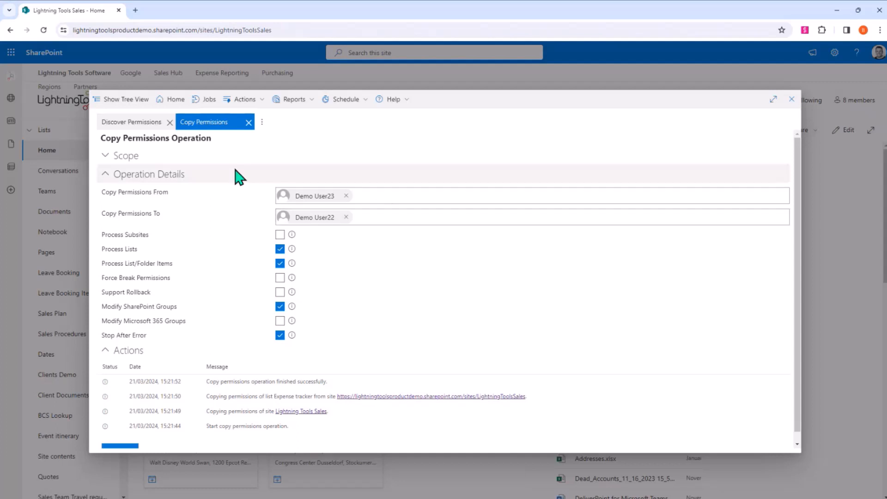
left_click(248, 123)
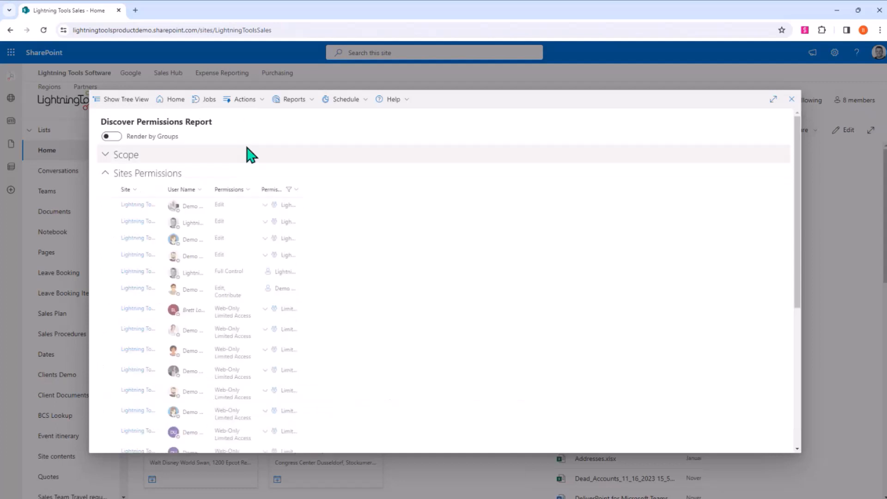
left_click(250, 101)
left_click(260, 123)
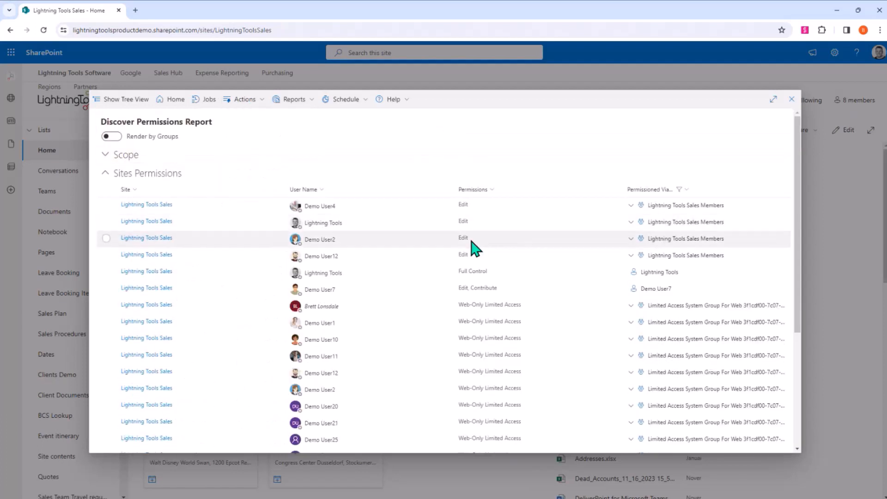
- Check the directly granted entries at the end of the report's second page and clear the selection of Demo User23's row
scroll(475, 247, "down", 4)
left_click(440, 429)
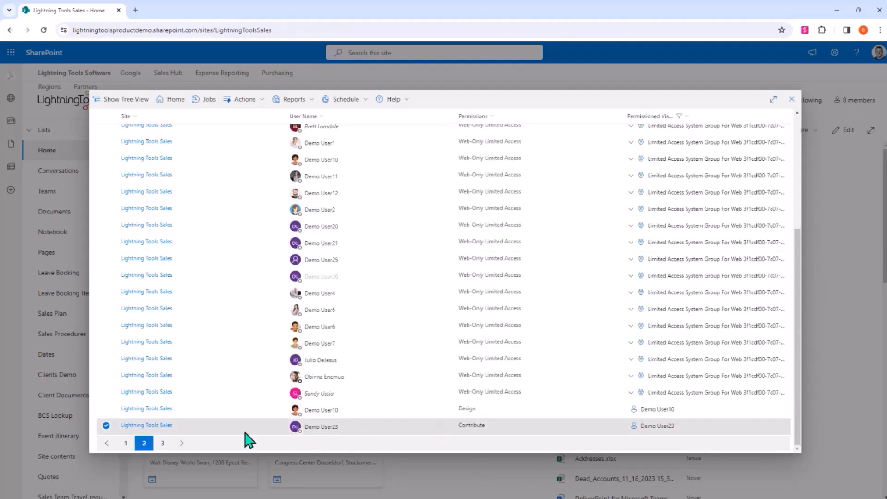
mouse_move(326, 433)
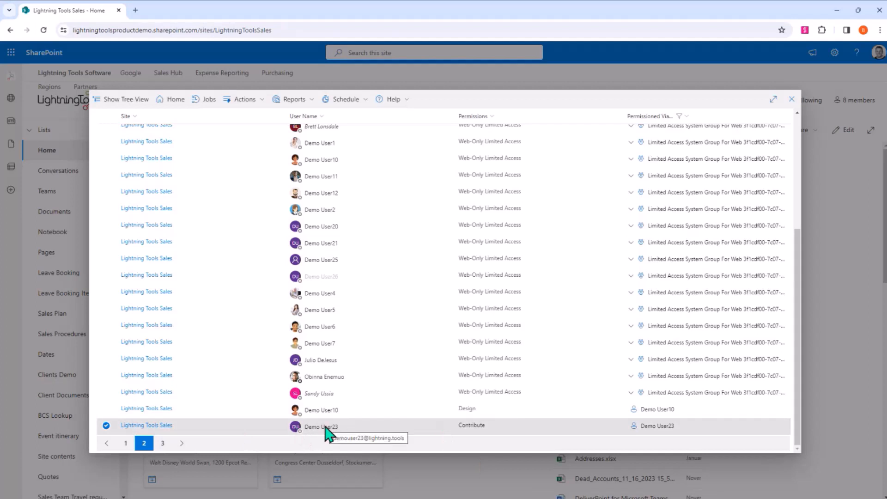
left_click(106, 426)
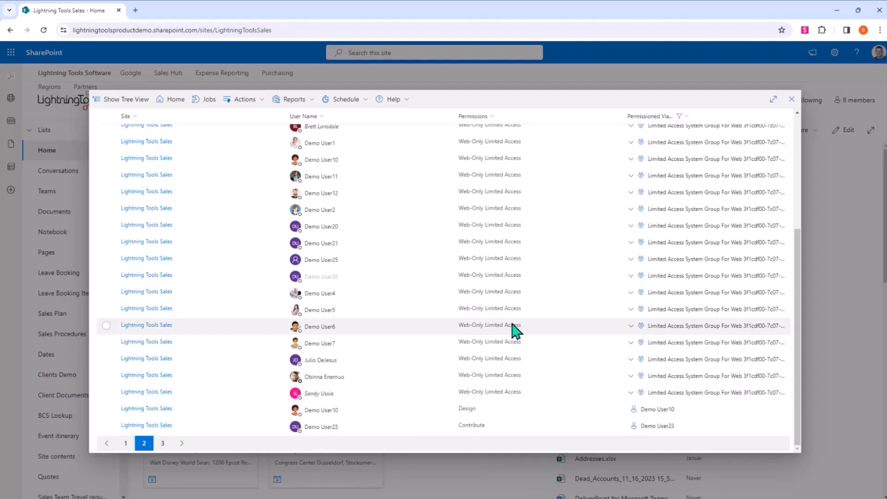
- Close the permissions report and open the site's Documents library
left_click(791, 99)
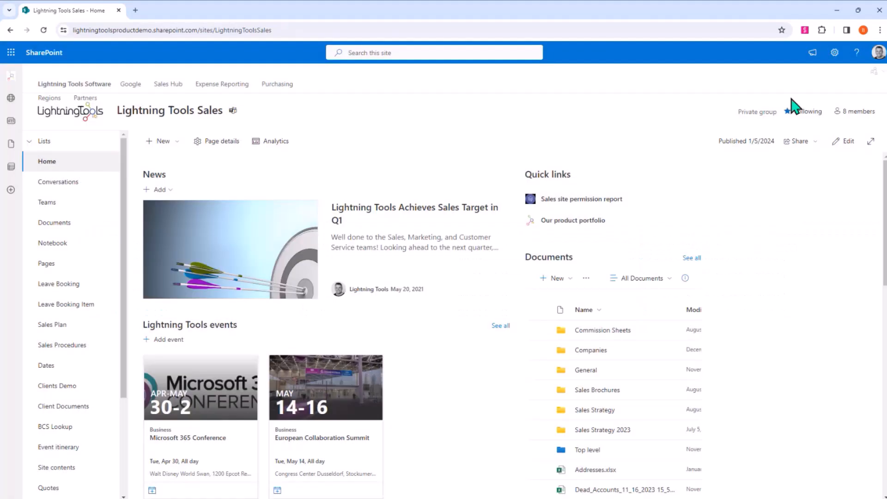
left_click(873, 72)
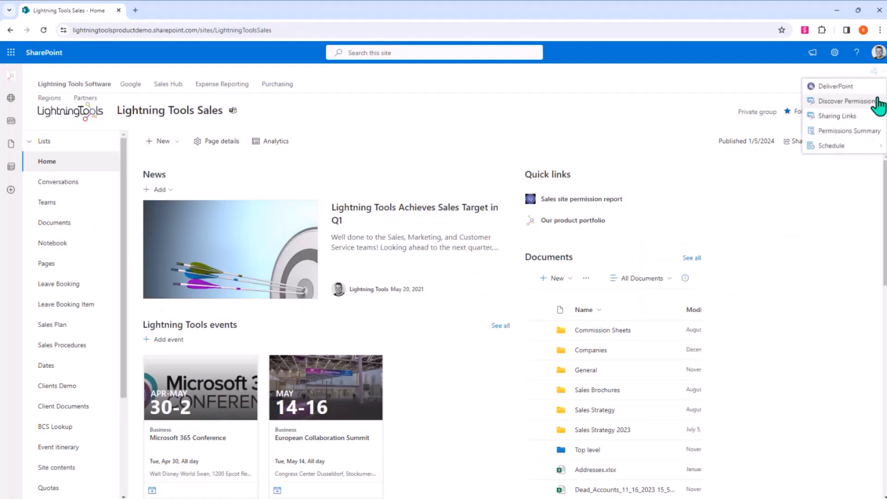
left_click(809, 287)
left_click(56, 222)
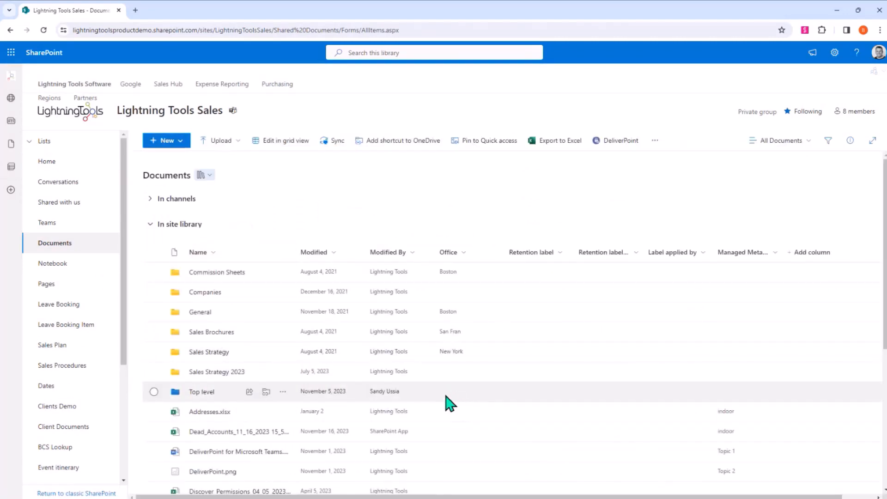
- Run a Discover Permissions report on the Commission Sheets, Companies, General, Sales Brochures and Sales Strategy folders together
left_click(154, 272)
left_click(153, 292)
left_click(154, 312)
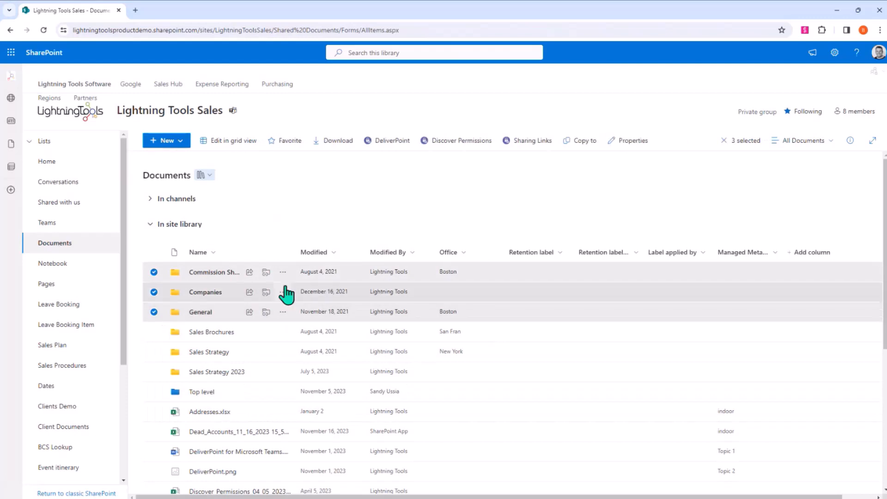
left_click(153, 332)
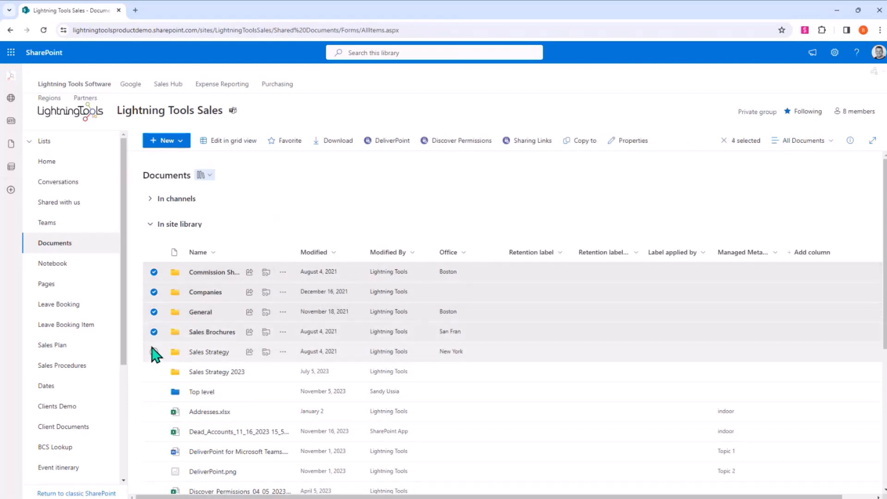
left_click(154, 352)
left_click(283, 272)
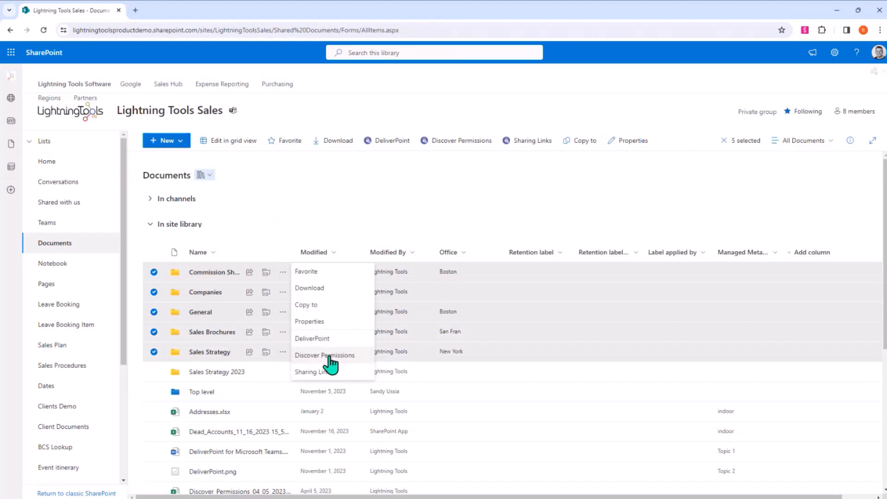
left_click(352, 357)
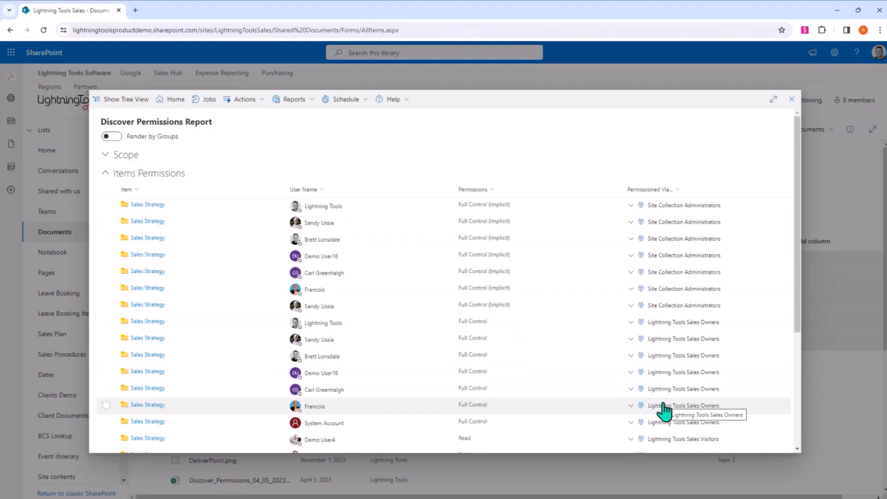
- Filter the report by User Display Name so that only one named person's folder permissions are listed
left_click(322, 192)
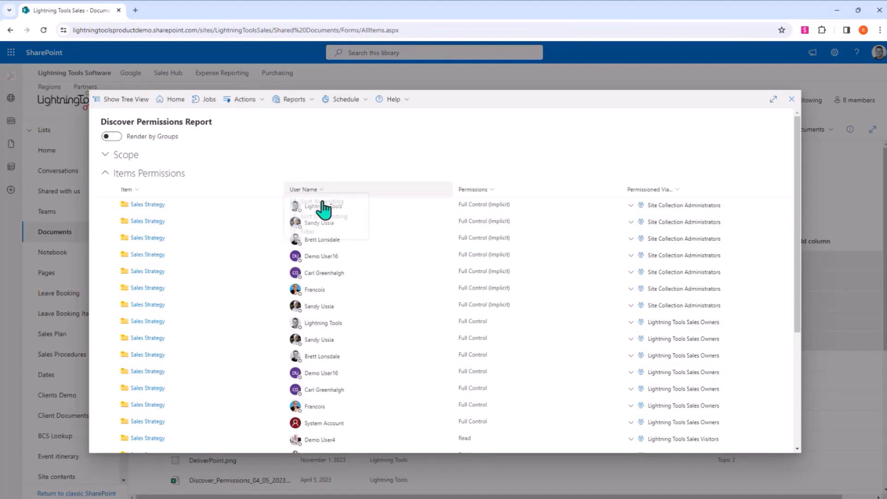
left_click(314, 235)
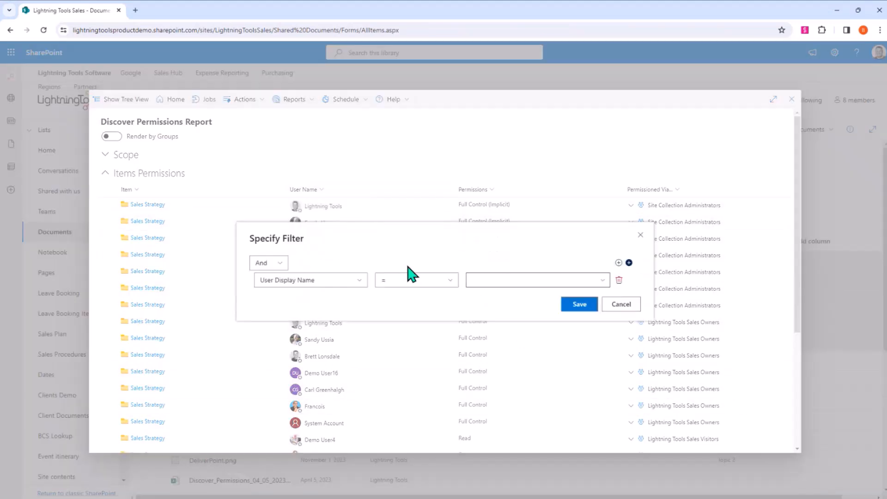
left_click(601, 281)
left_click(526, 312)
left_click(575, 305)
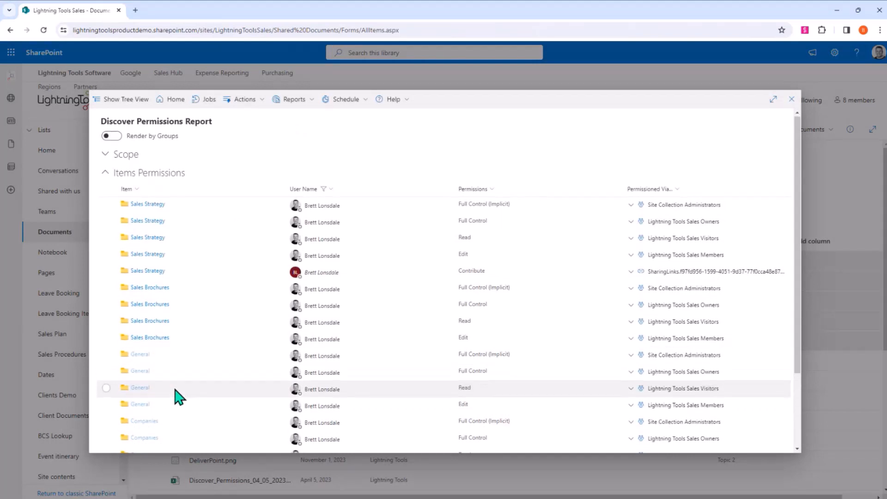
- Review the filtered folder permissions, select the Read entry for Commission Sheets and check the available account management actions
scroll(179, 398, "down", 2)
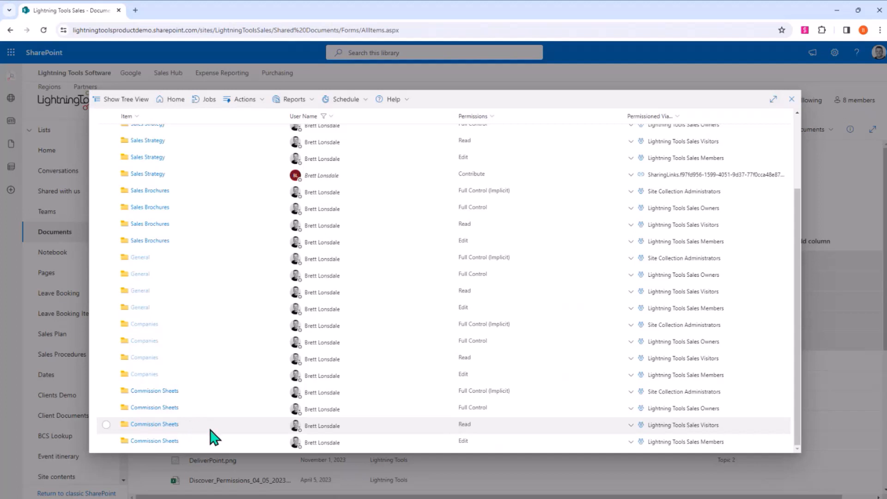
left_click(108, 424)
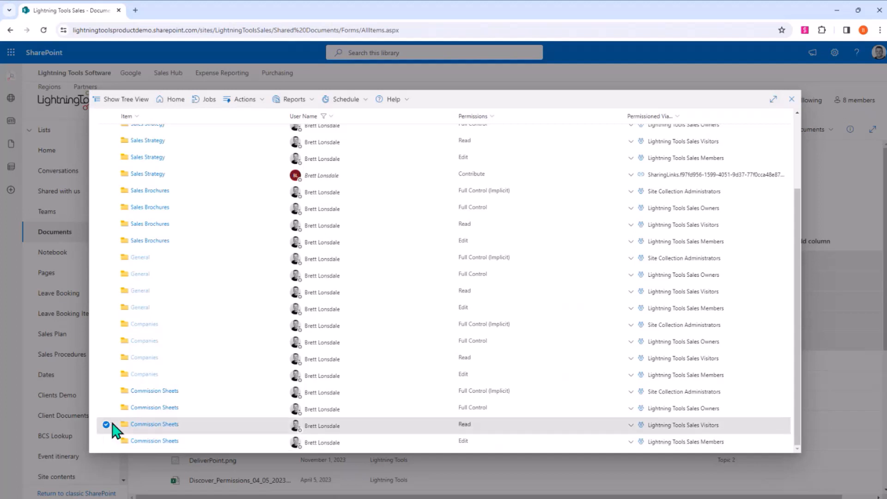
left_click(245, 100)
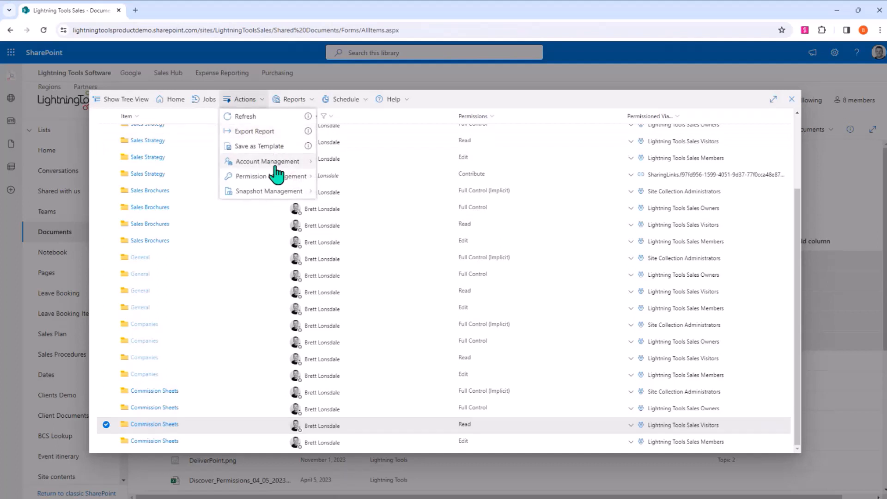
mouse_move(282, 176)
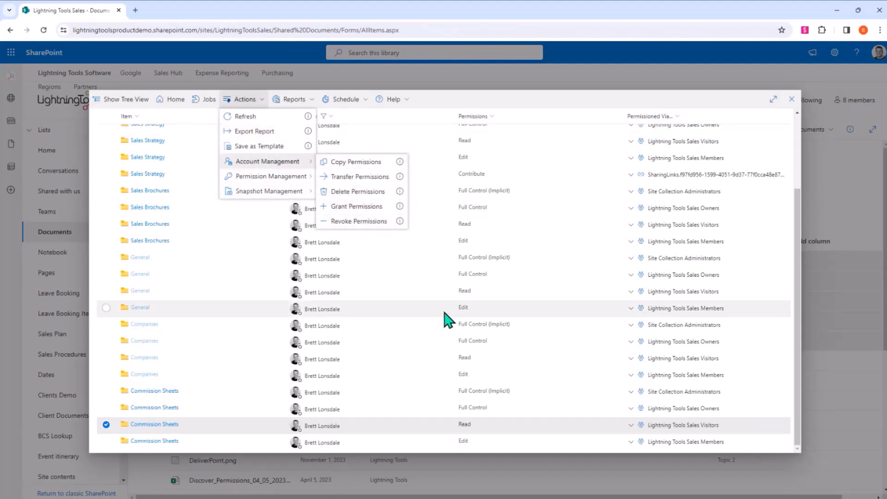
left_click(505, 109)
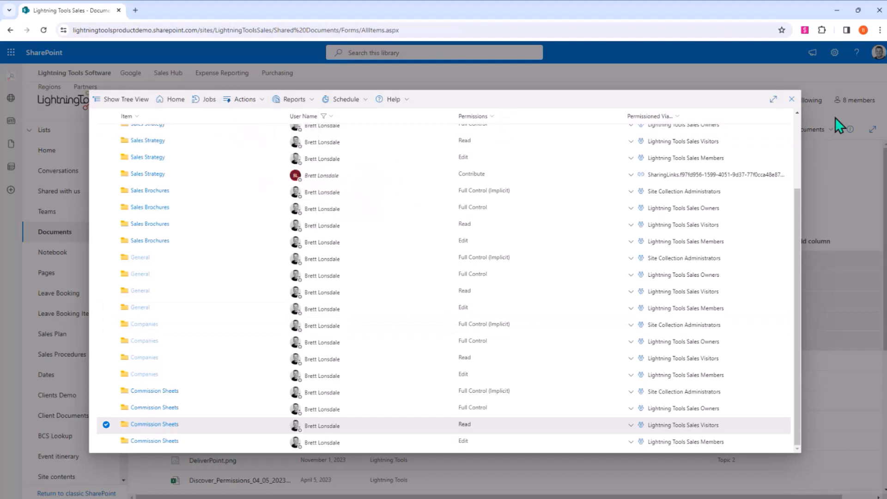
- Close the permissions report and clear the selection of all items in the Documents library
left_click(792, 100)
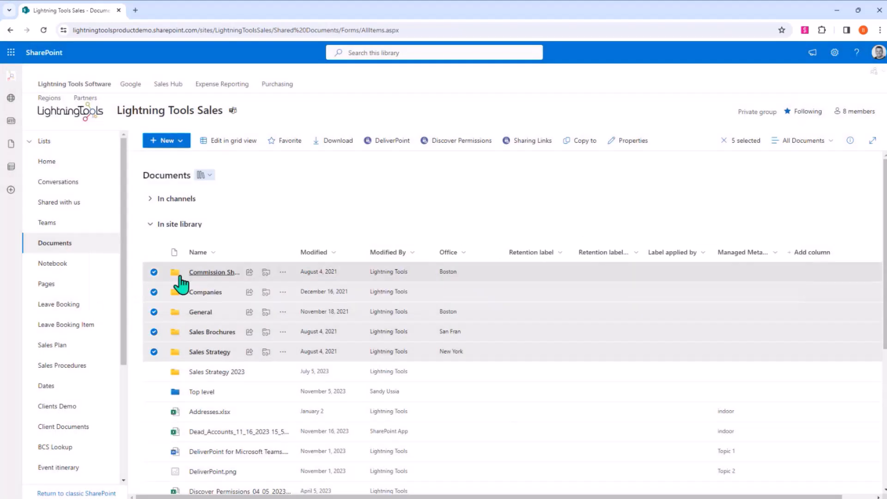
left_click(154, 252)
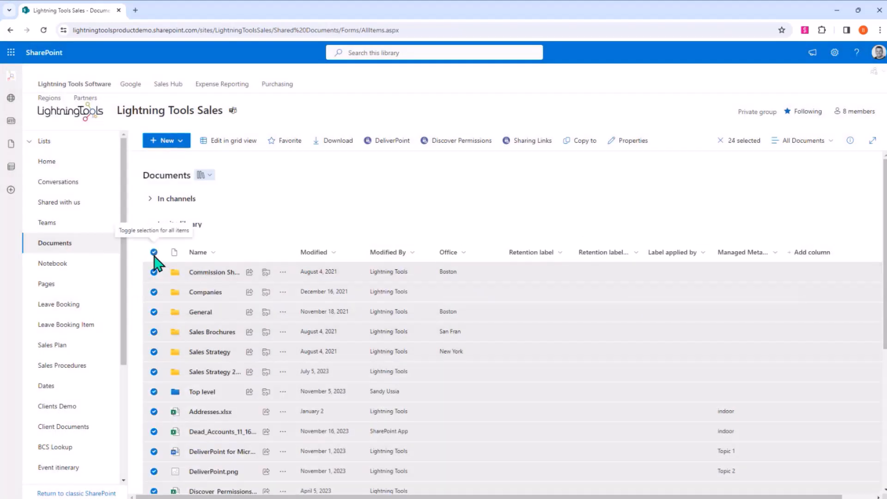
left_click(154, 252)
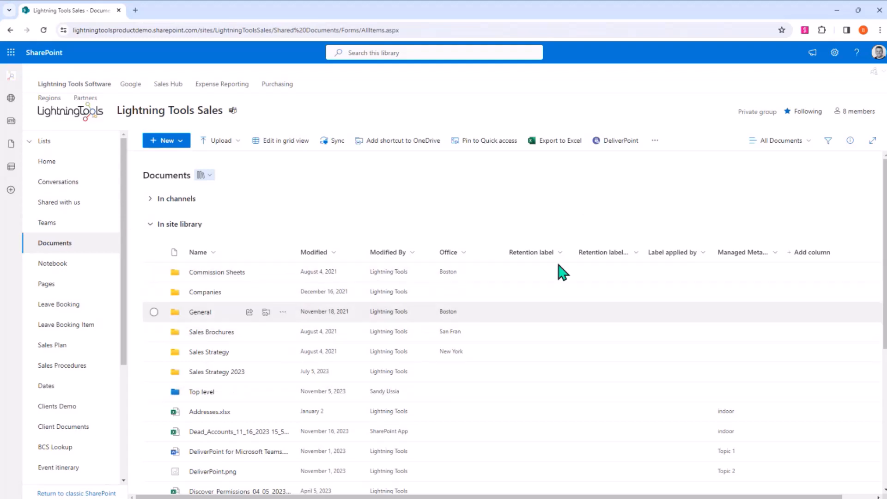
- Generate an advanced Discover Permissions report for the Documents library, including unique permissions, sharing links and the folder structure for items
left_click(620, 141)
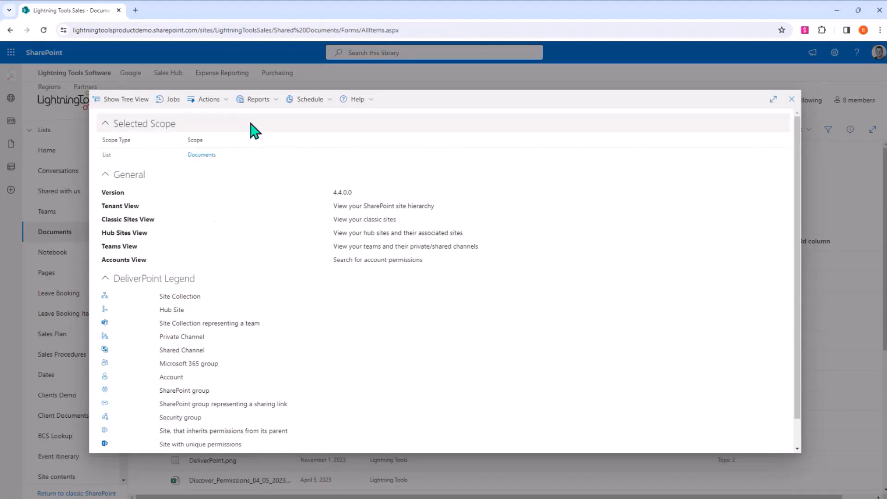
left_click(259, 100)
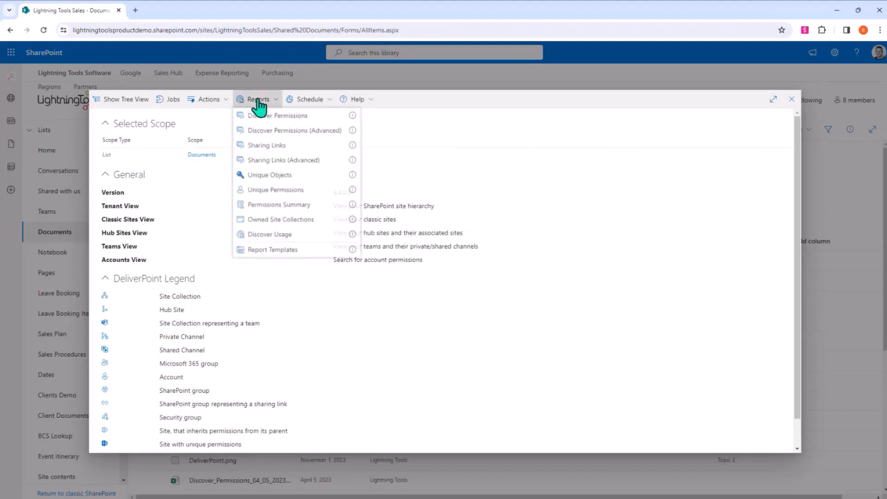
left_click(279, 132)
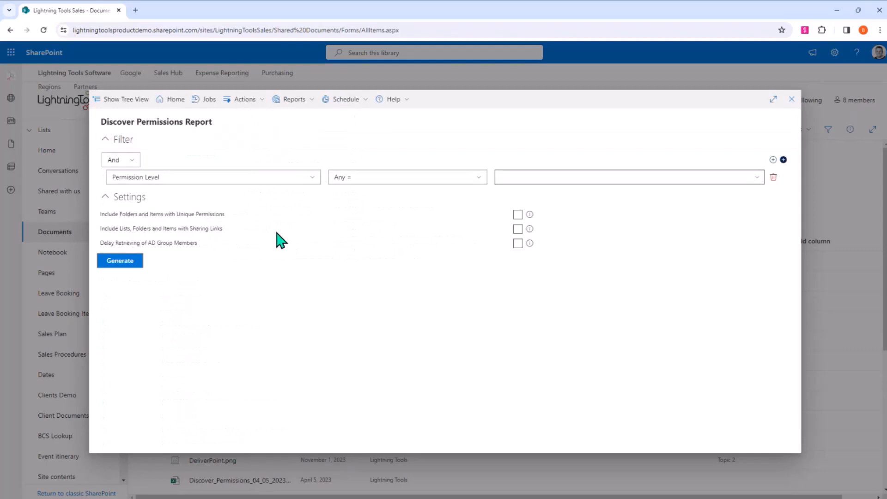
left_click(517, 214)
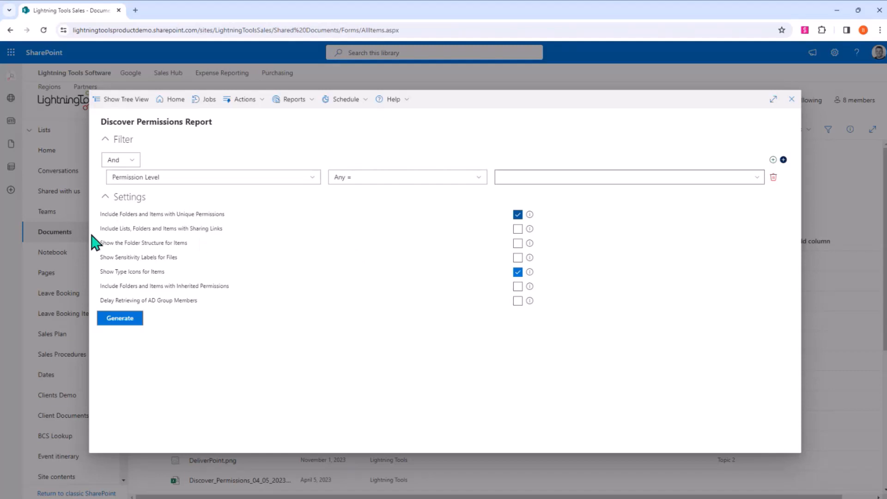
left_click(517, 228)
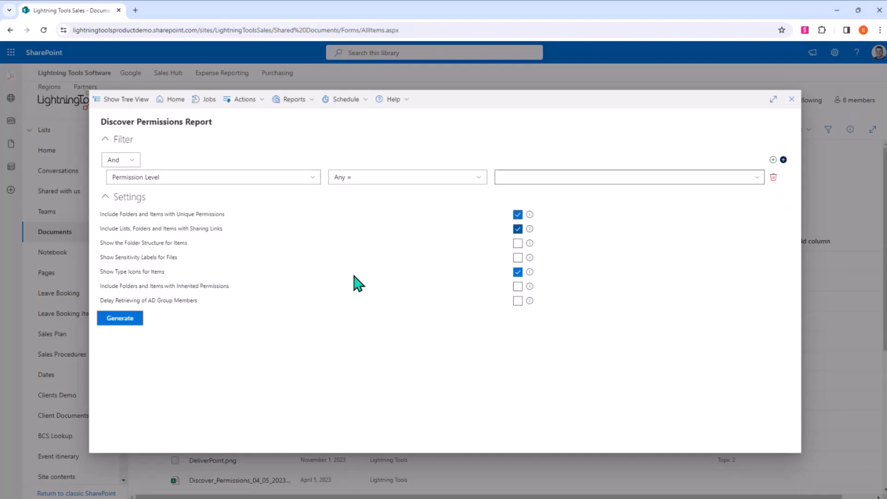
left_click(521, 244)
left_click(123, 323)
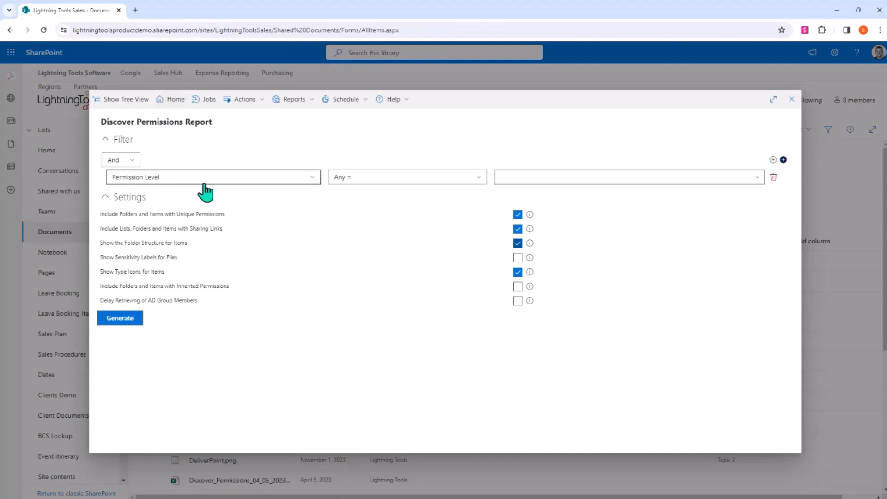
left_click(121, 320)
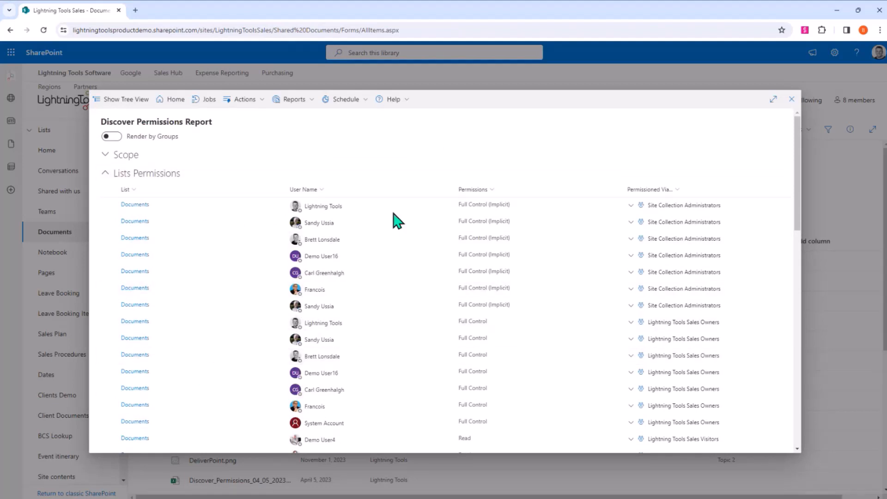
- Examine the list permissions and pages 6 and 8 of the items permissions, and check the actions available for the report
scroll(406, 262, "down", 2)
scroll(407, 262, "down", 4)
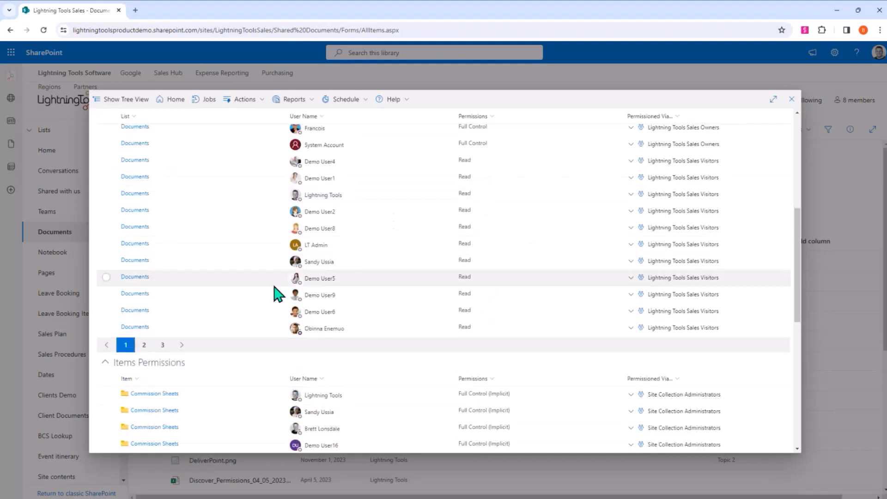
scroll(276, 292, "down", 6)
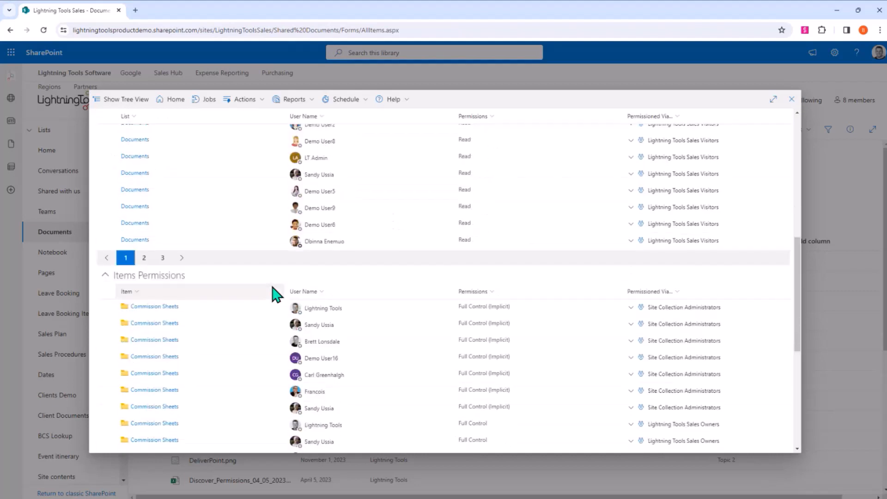
scroll(333, 318, "down", 2)
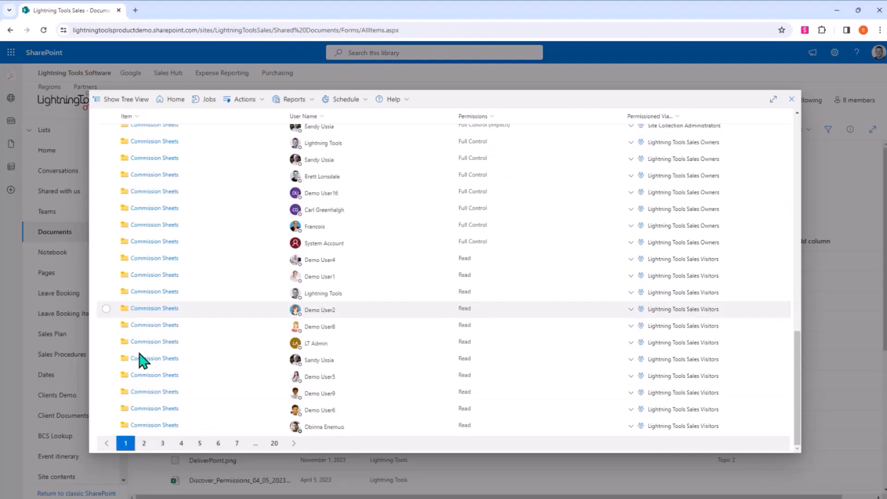
left_click(218, 444)
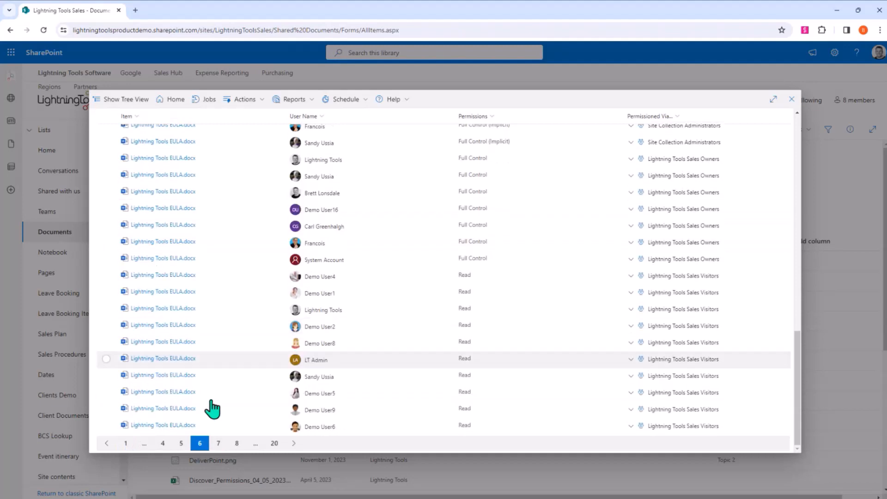
left_click(237, 444)
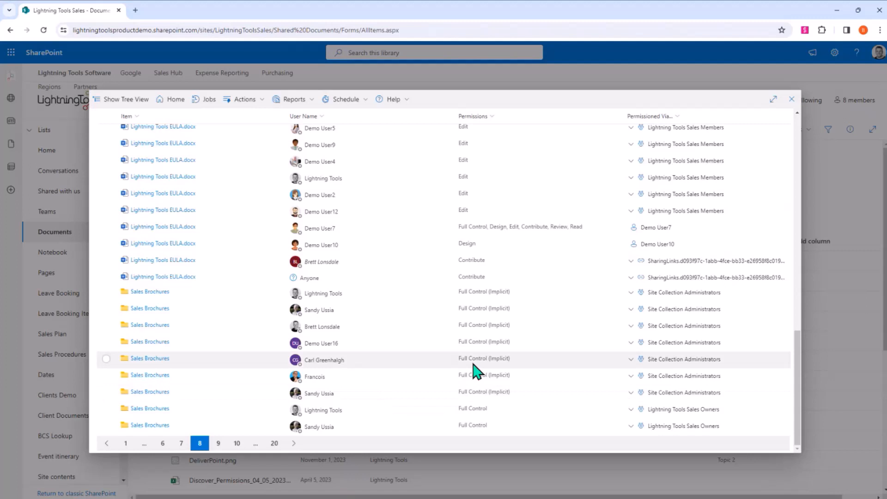
scroll(473, 367, "up", 10)
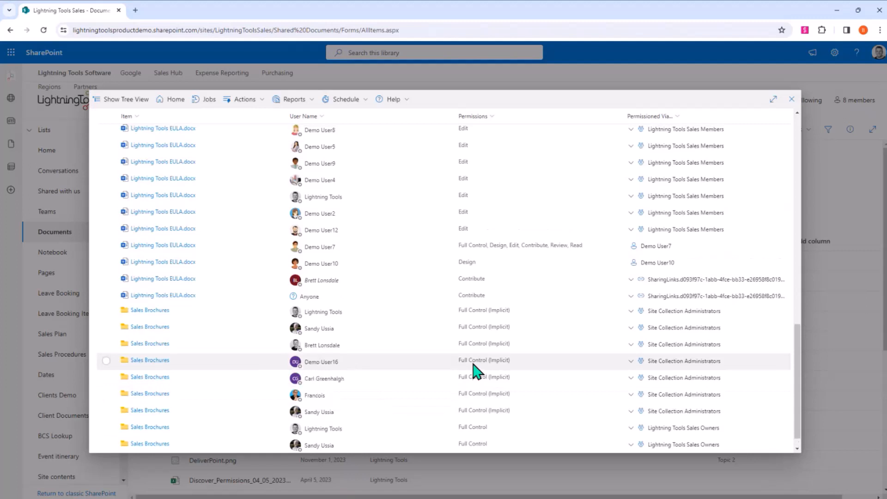
scroll(472, 367, "up", 5)
left_click(258, 100)
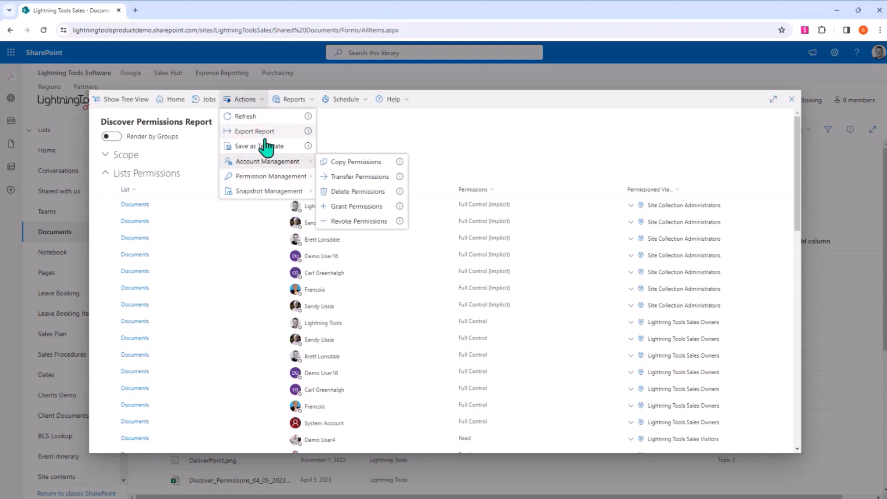
left_click(788, 109)
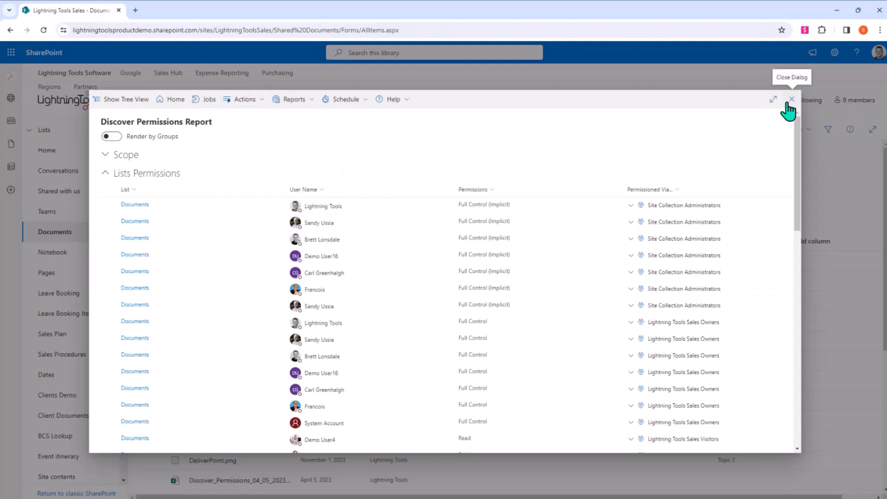
- Close the permissions report and run the Sharing Links report from the site's home page
left_click(790, 101)
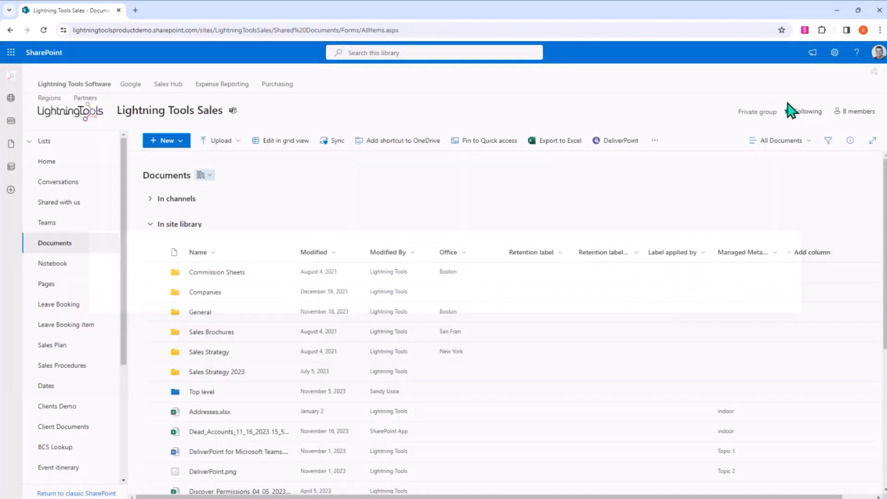
left_click(38, 162)
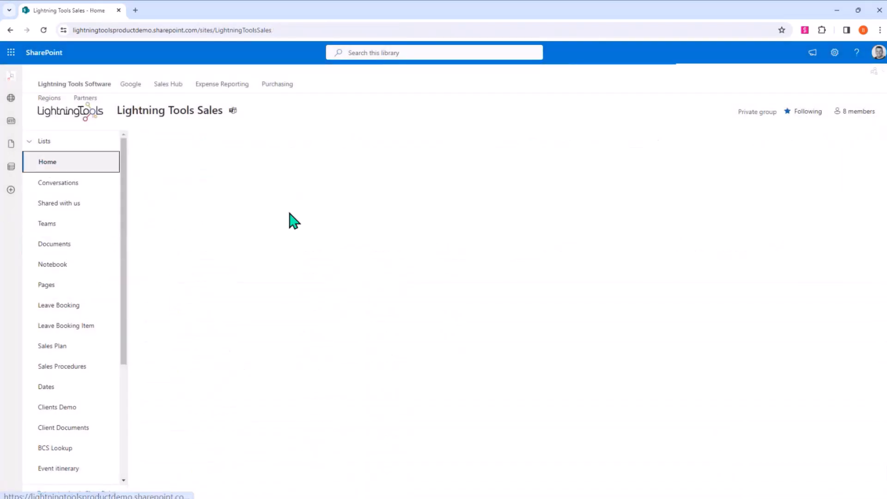
left_click(875, 72)
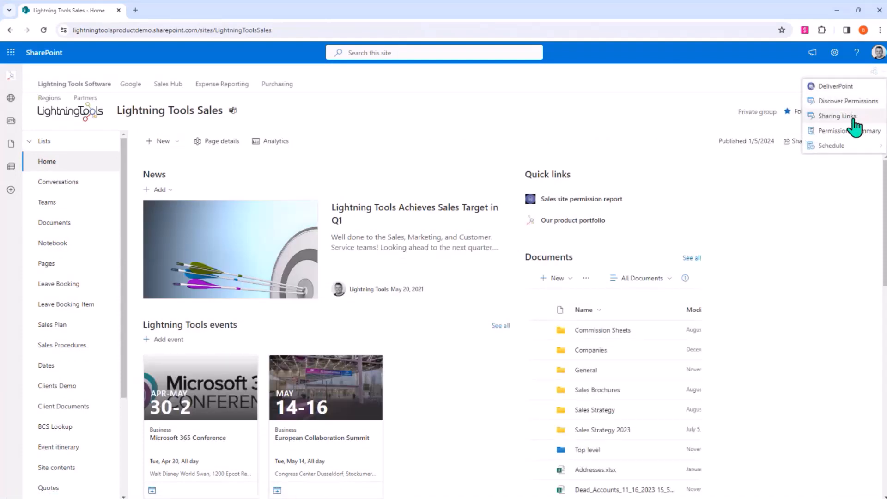
left_click(826, 132)
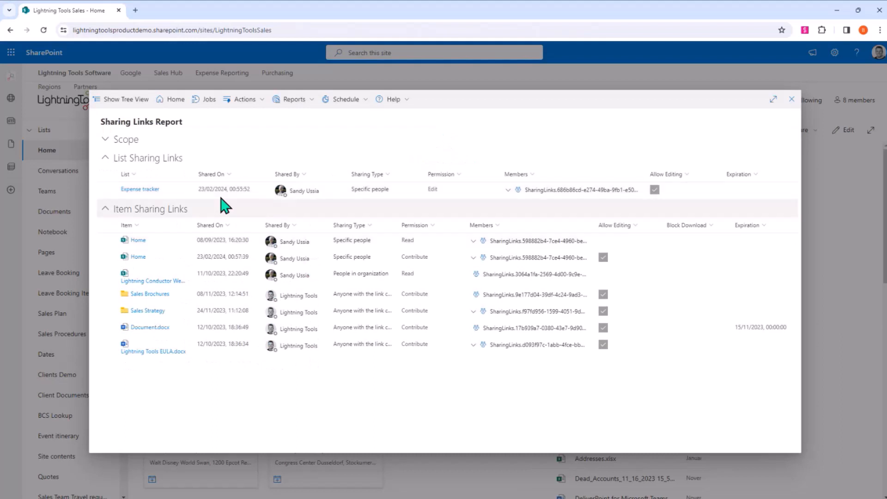
- Widen the List and Item columns, and examine the sharing link members of Sales Strategy and Lightning Tools EULA.docx and the latter's available actions
left_click_drag(196, 176, 324, 177)
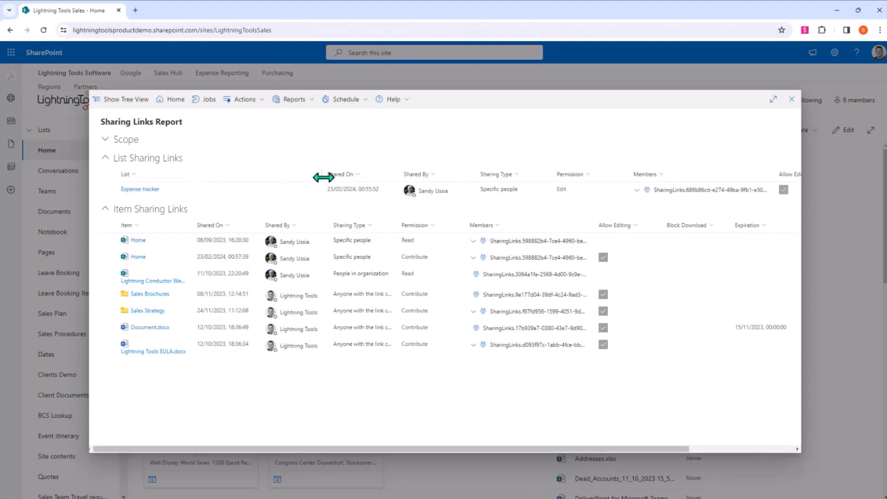
left_click_drag(192, 226, 293, 226)
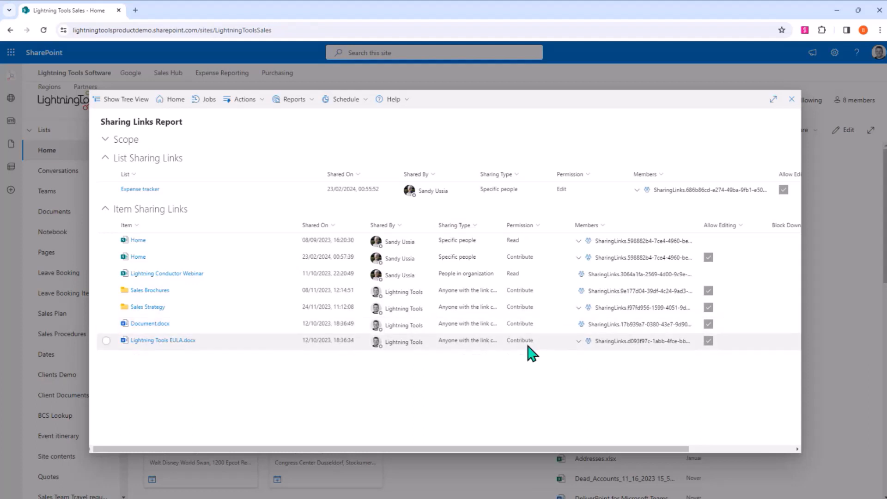
left_click(579, 341)
left_click(580, 307)
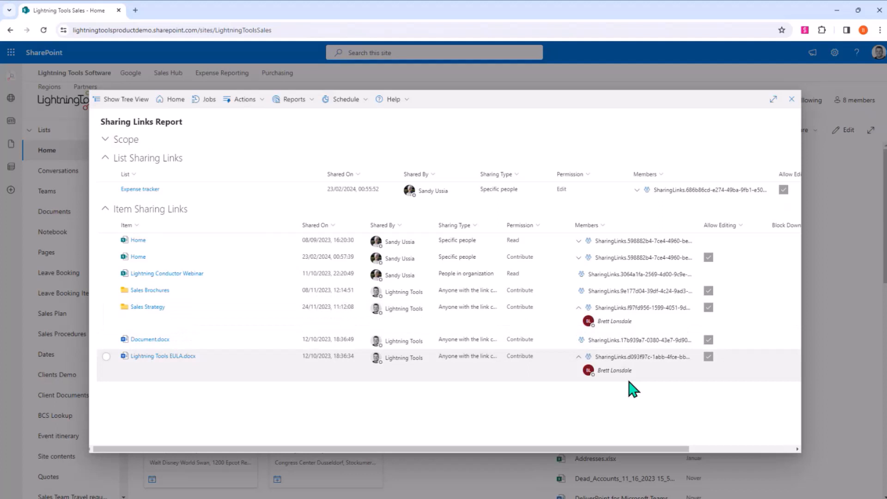
left_click(106, 356)
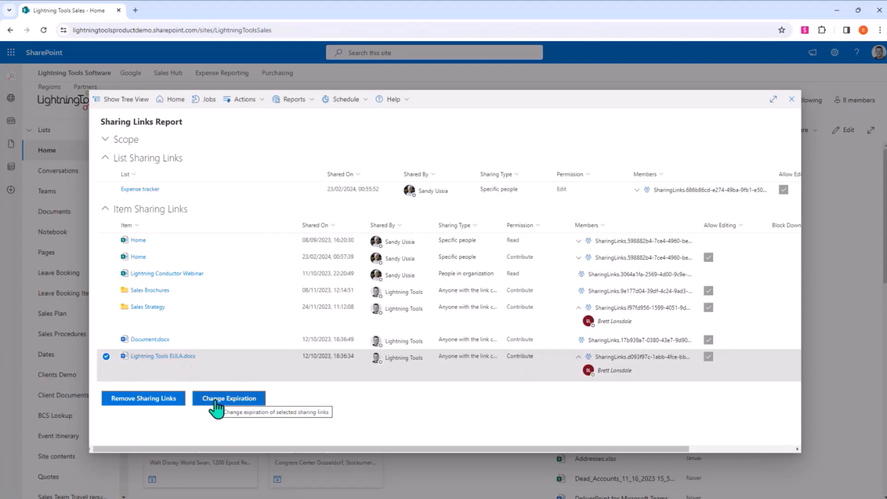
left_click(107, 356)
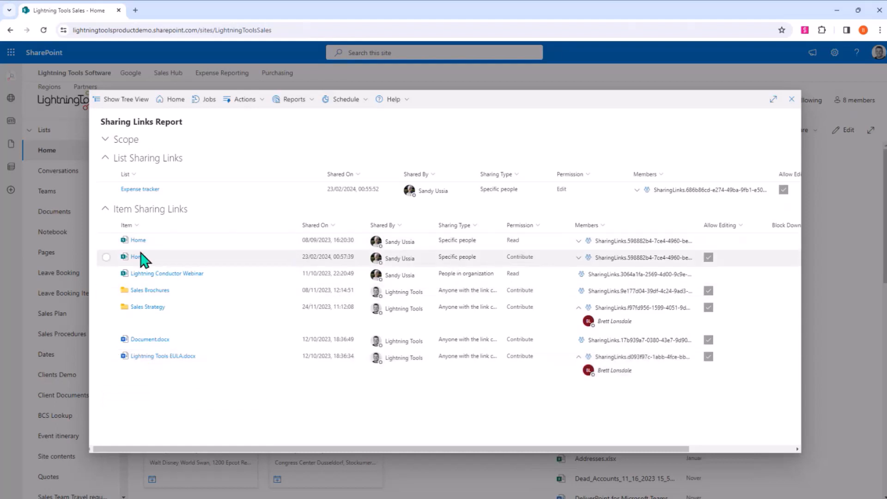
- Change the settings of the Home page's Contribute sharing link: remove Demo User6 from the shared users, keep the Edit permission and save
left_click(107, 257)
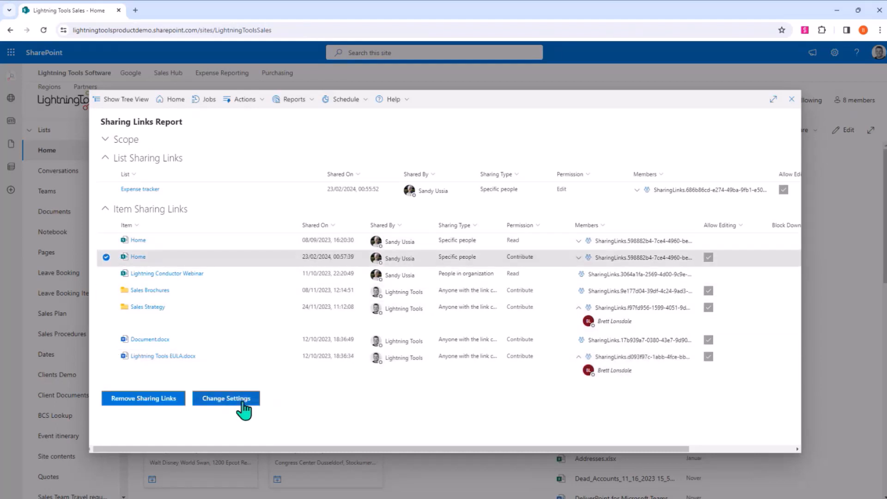
left_click(235, 404)
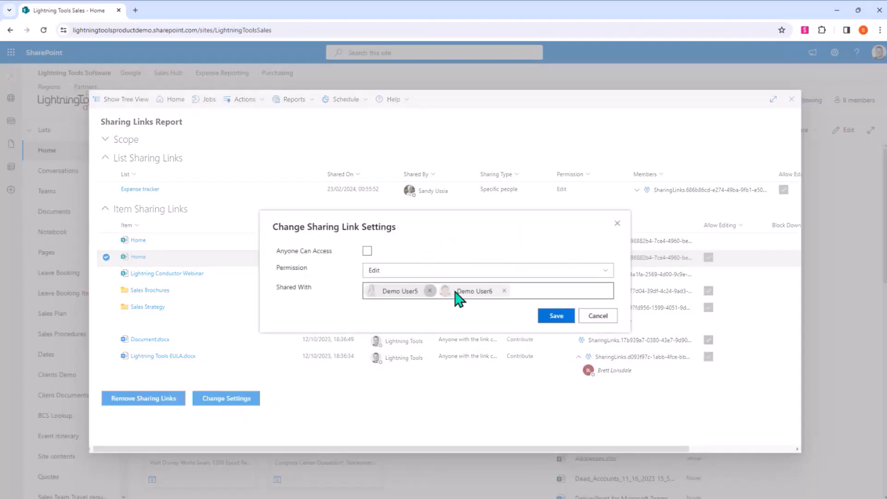
left_click(504, 291)
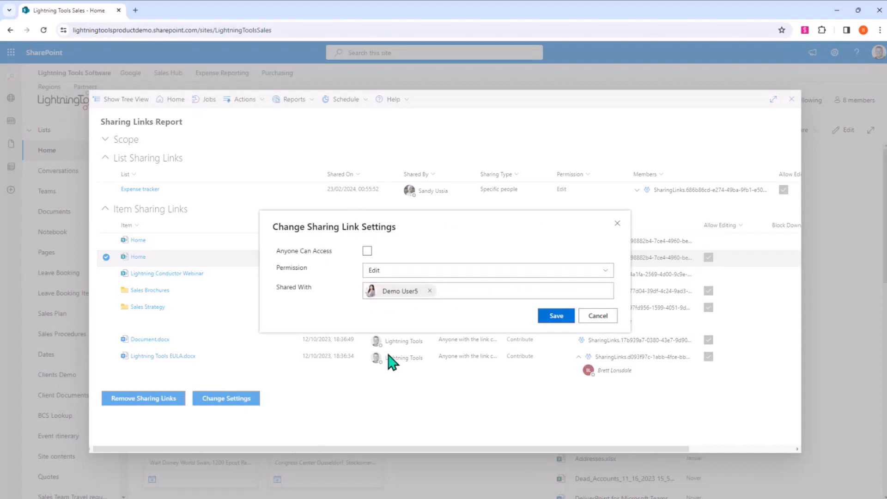
left_click(527, 272)
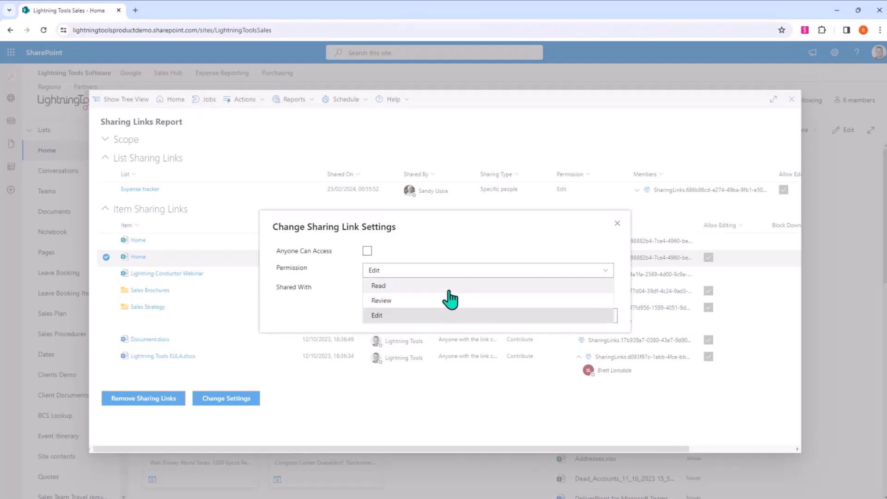
left_click(343, 317)
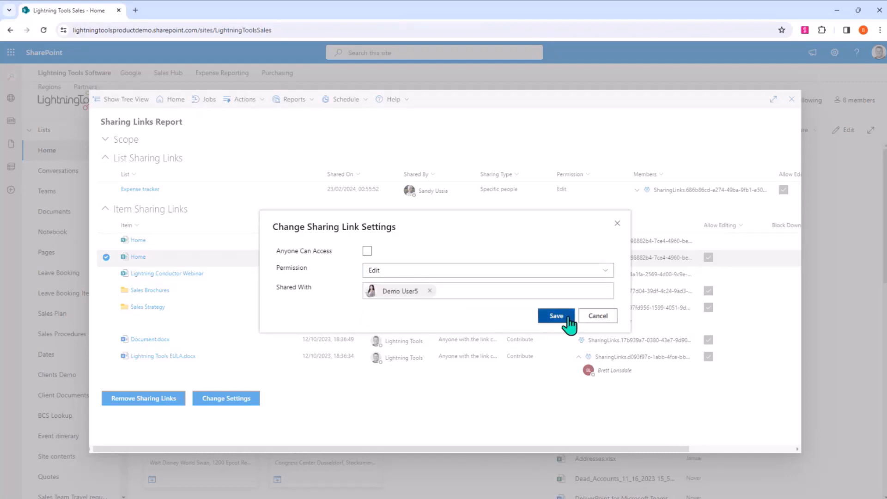
left_click(566, 317)
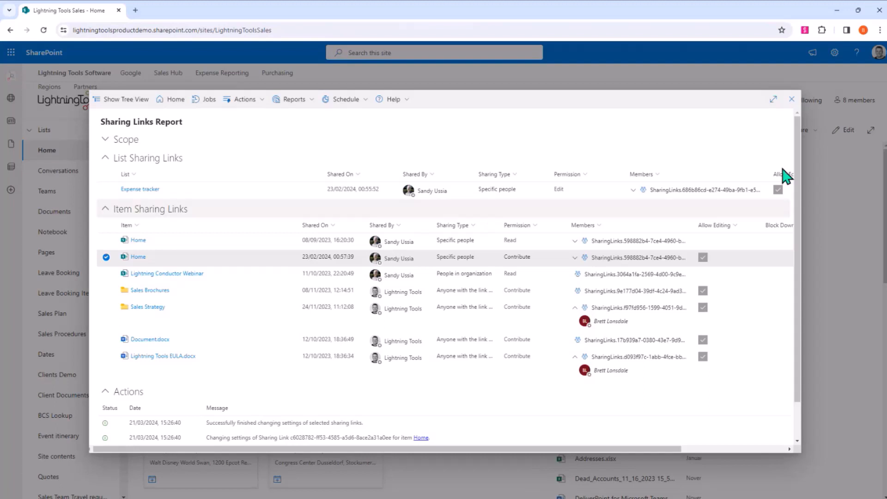
- Close the Sharing Links report and generate a Permissions Summary report for the site with the default settings
left_click(790, 100)
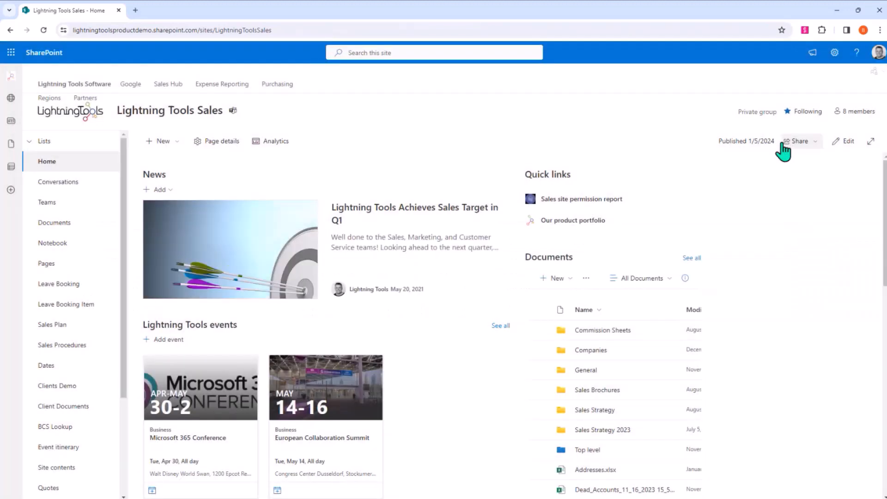
left_click(872, 72)
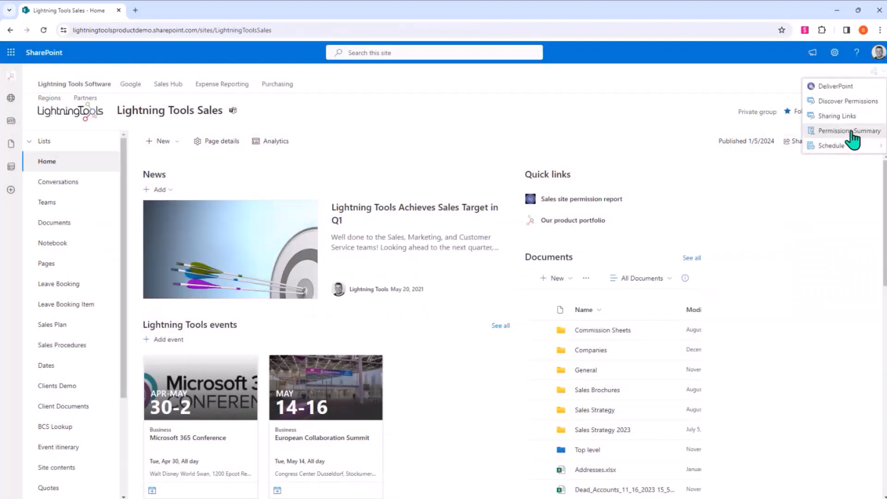
left_click(852, 132)
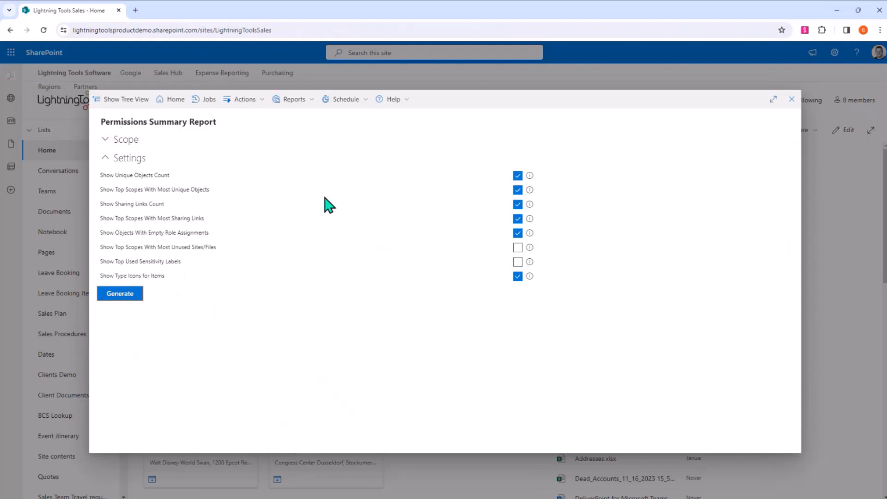
left_click(124, 295)
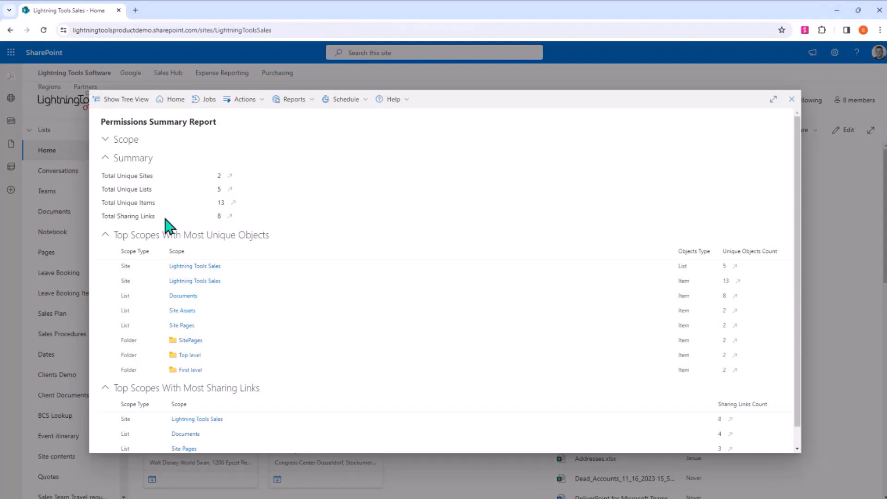
- Generate the unique objects report for the site's unique items and run Discover Permissions on the Commission Sheets folder
left_click(232, 203)
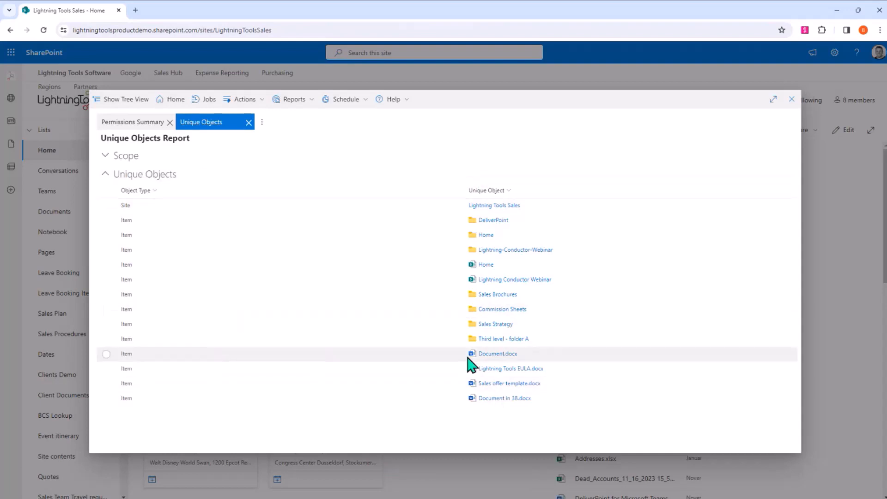
left_click(106, 309)
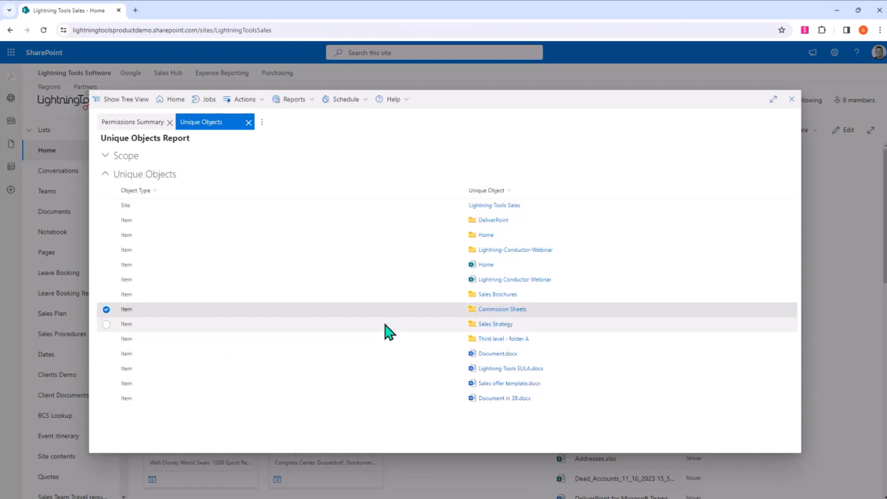
left_click(285, 100)
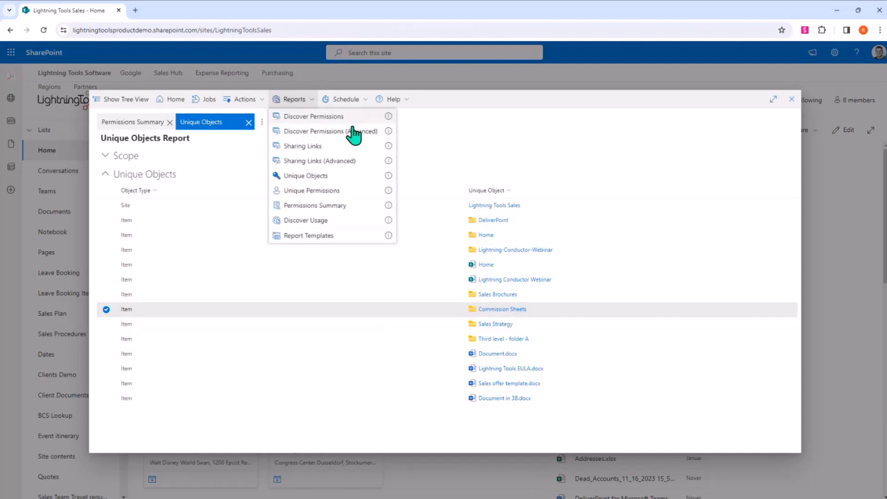
left_click(321, 117)
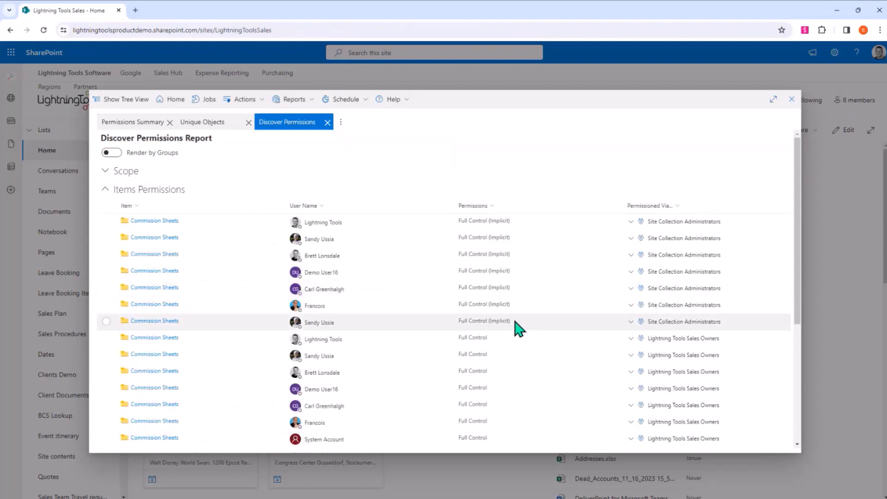
- Examine the item permissions of the Commission Sheets folder and close the Discover Permissions report
scroll(518, 329, "down", 5)
scroll(206, 383, "up", 4)
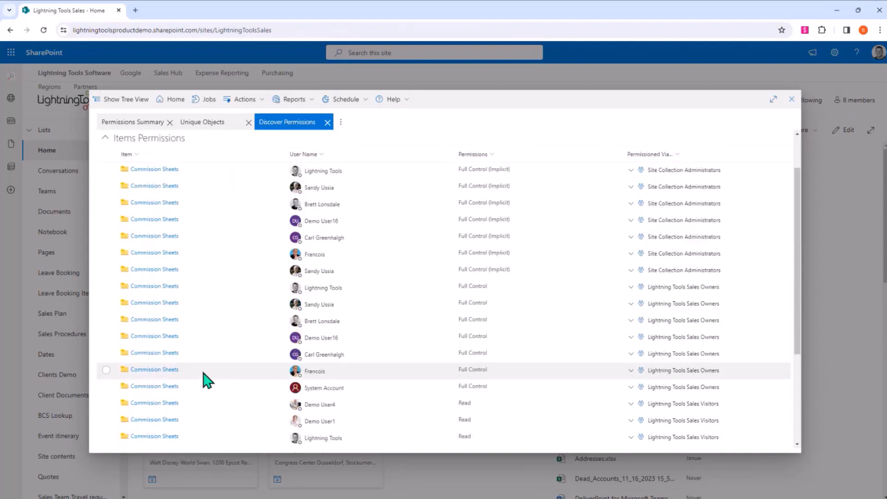
scroll(206, 383, "up", 3)
left_click(327, 122)
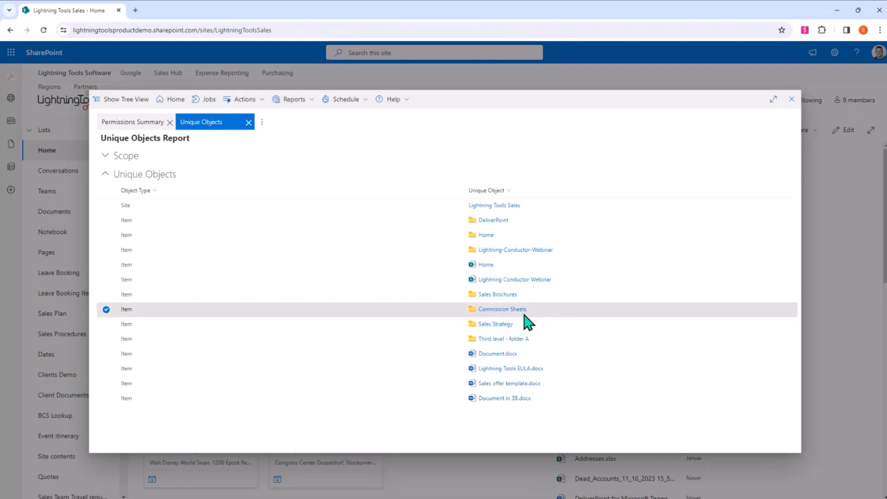
- Run a Compare Permissions report between the Lightning Tools Sales site and the Commission Sheets folder
left_click(107, 205)
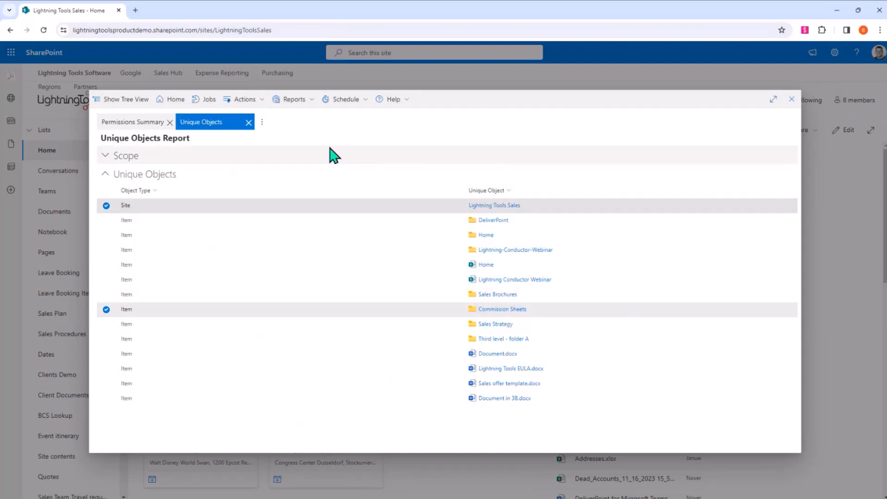
left_click(291, 100)
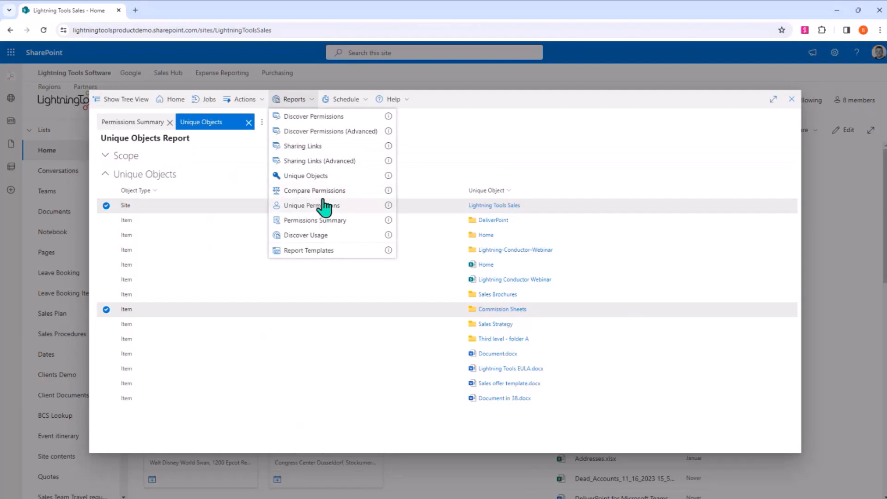
left_click(321, 191)
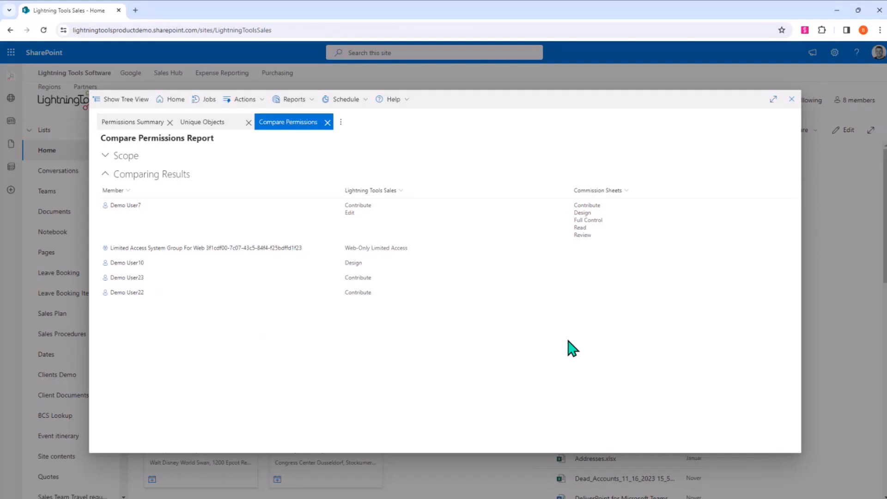
- Close the Compare Permissions report, clear both selected objects, and close the Unique Objects and Permissions Summary reports
left_click(327, 122)
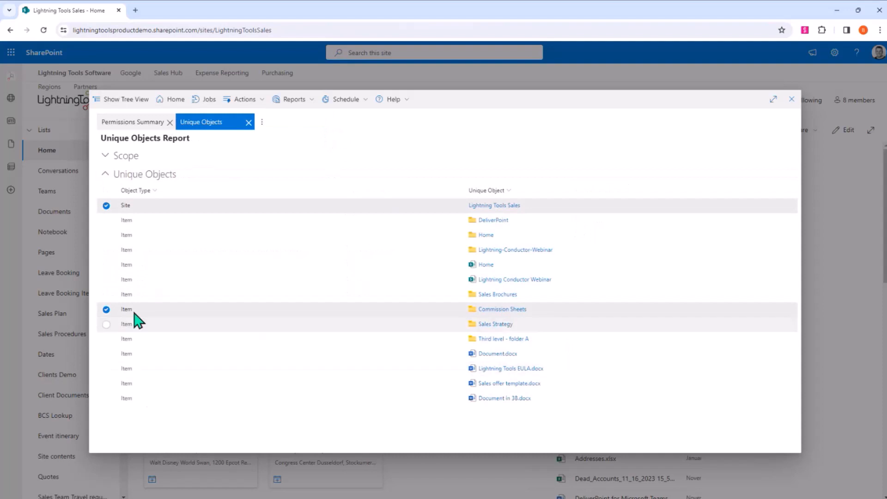
left_click(107, 309)
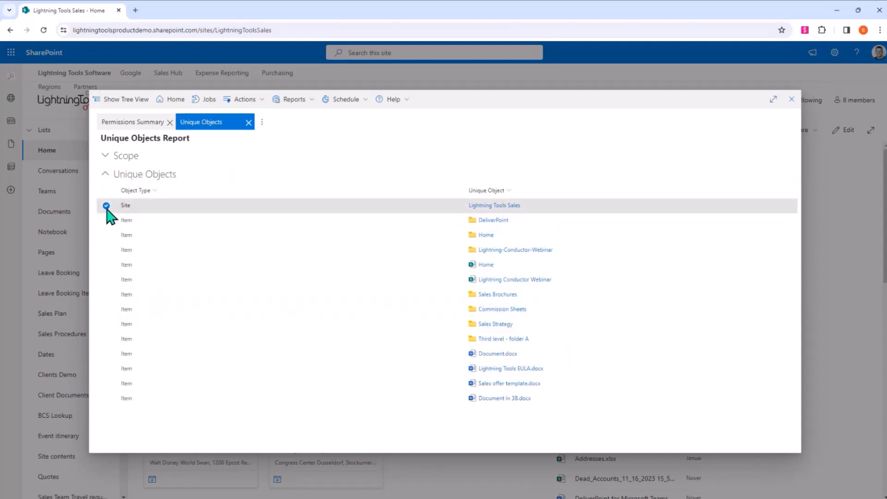
left_click(107, 206)
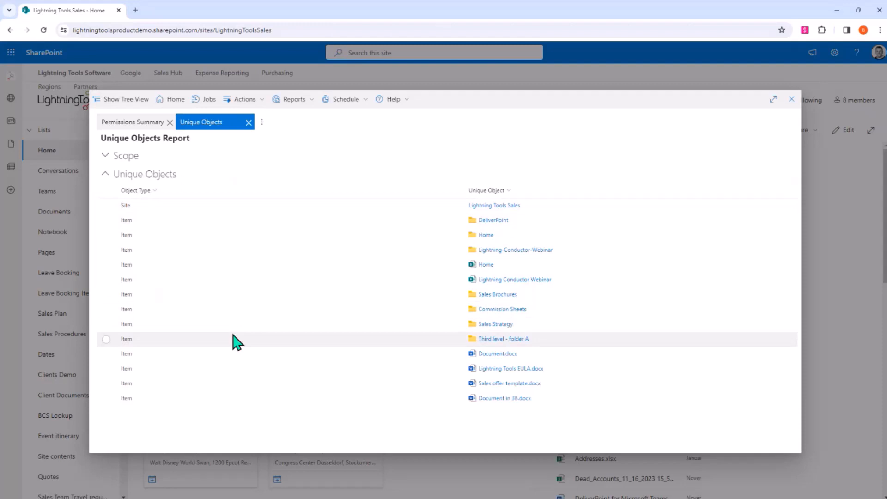
left_click(249, 122)
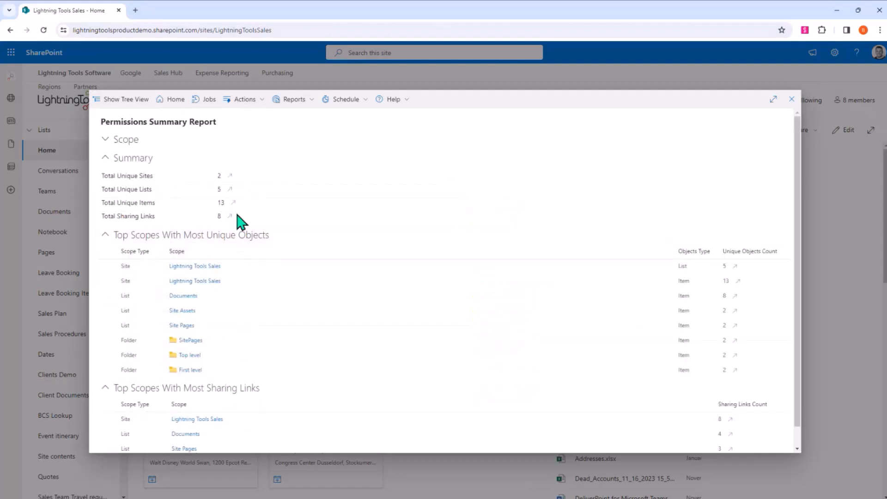
left_click(791, 98)
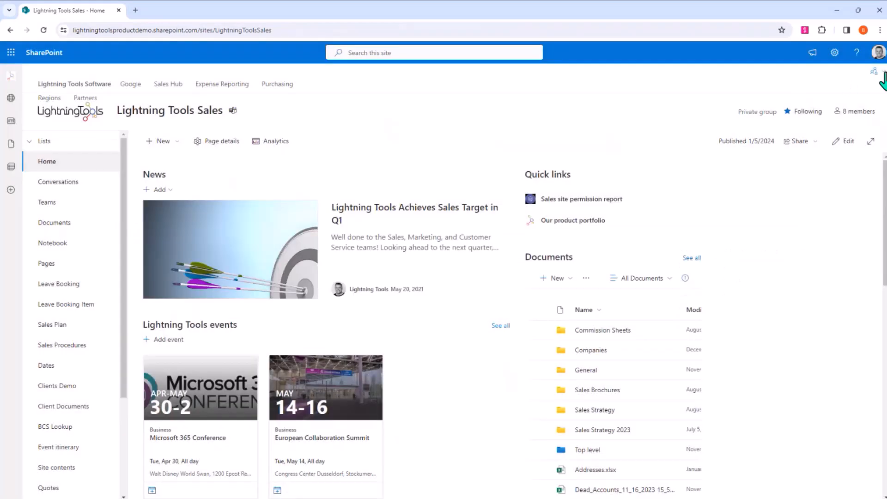
- Check which DeliverPoint reports can be scheduled from the site's home page
left_click(877, 72)
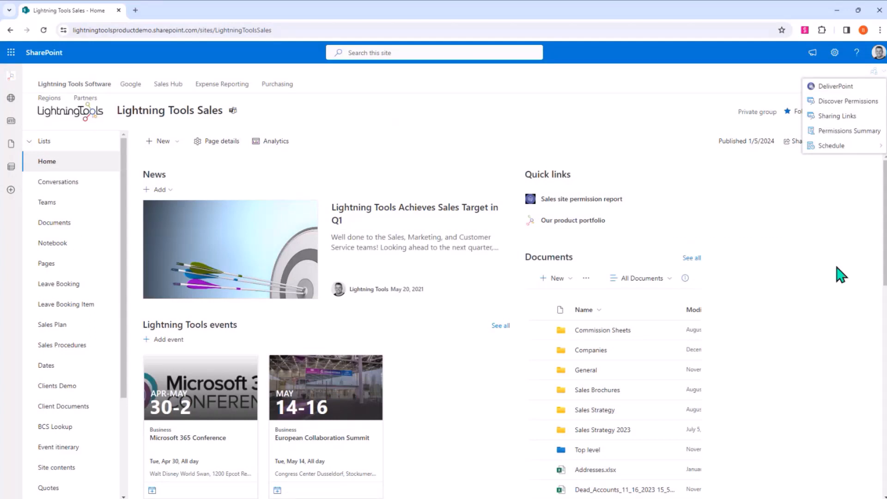
mouse_move(849, 150)
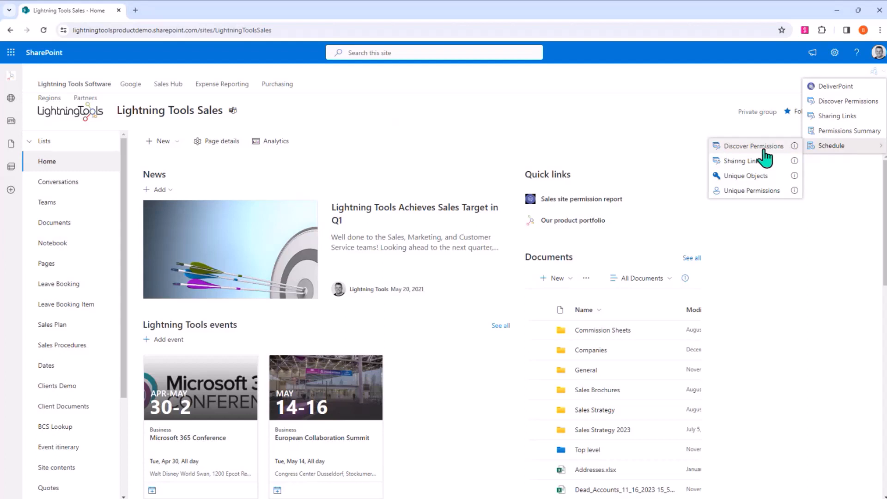
left_click(831, 272)
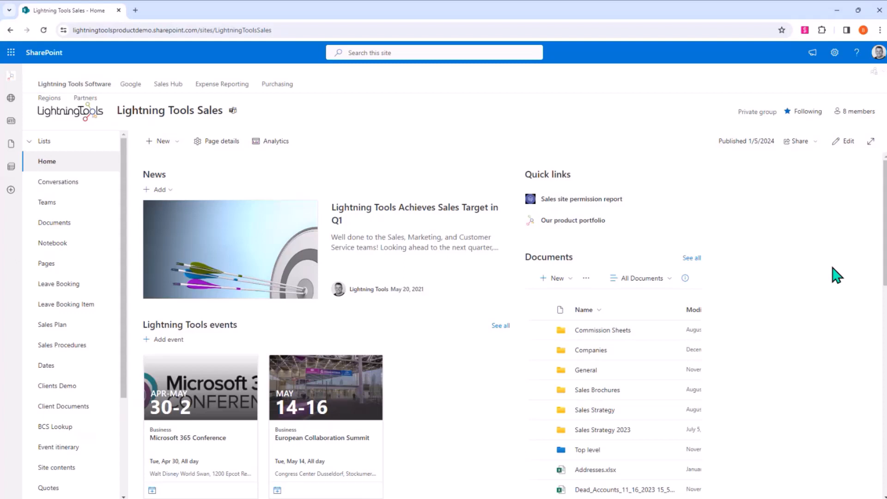
- Open the full DeliverPoint dialog for the Lightning Tools Sales site and show its tree view of sites
left_click(873, 71)
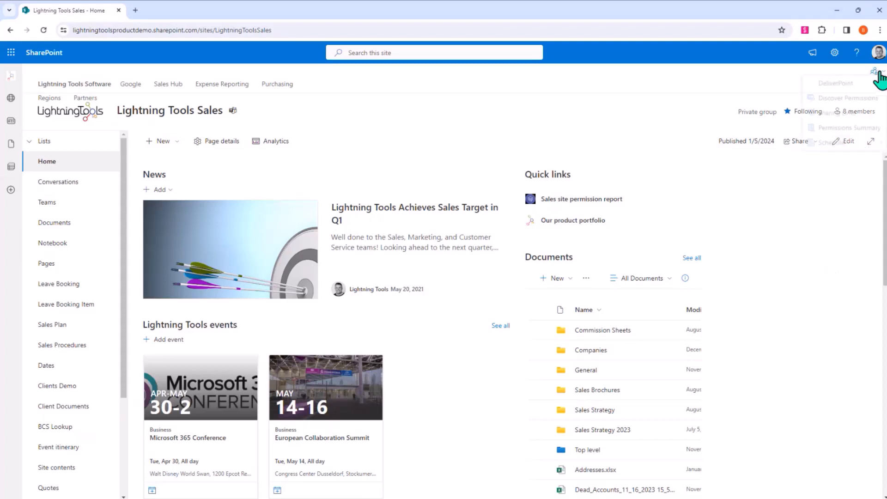
left_click(816, 86)
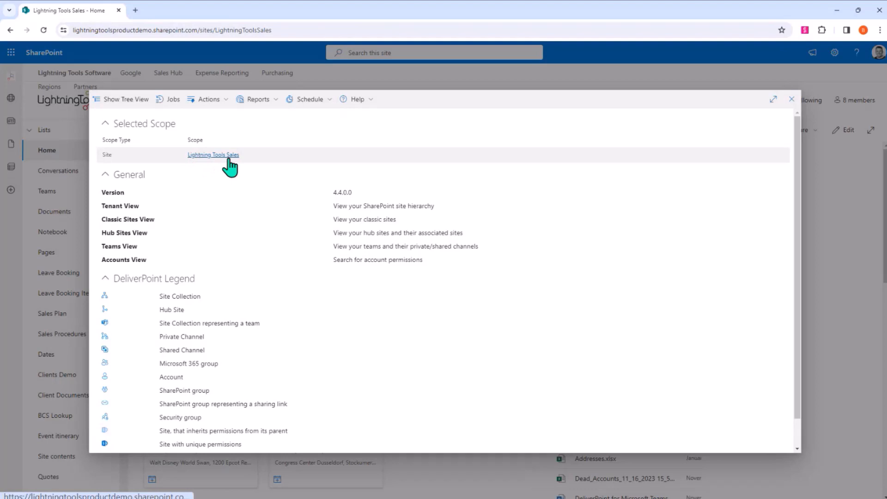
left_click(119, 100)
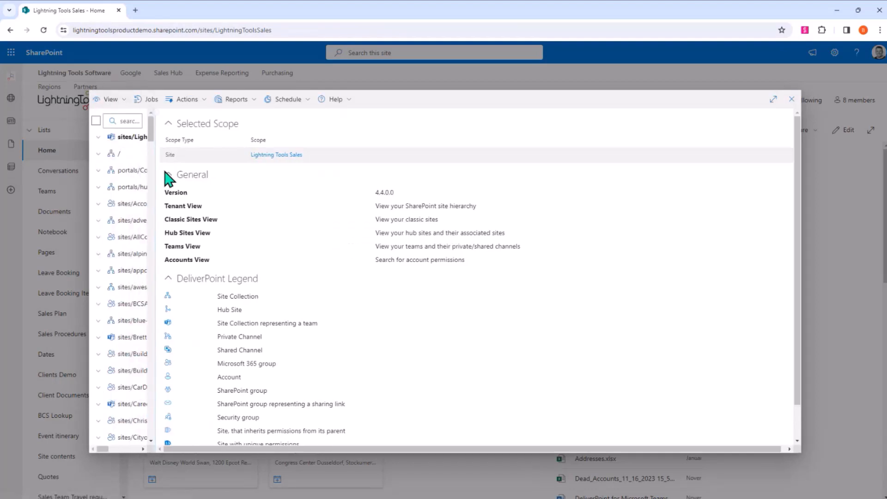
- Widen the site tree pane and look through the tenant's site collections and their type icons
left_click_drag(245, 186, 293, 185)
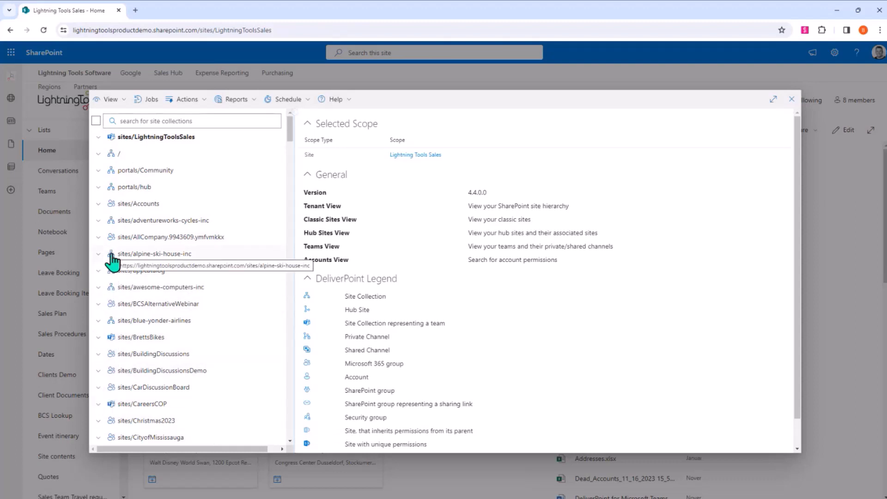
scroll(121, 303, "down", 4)
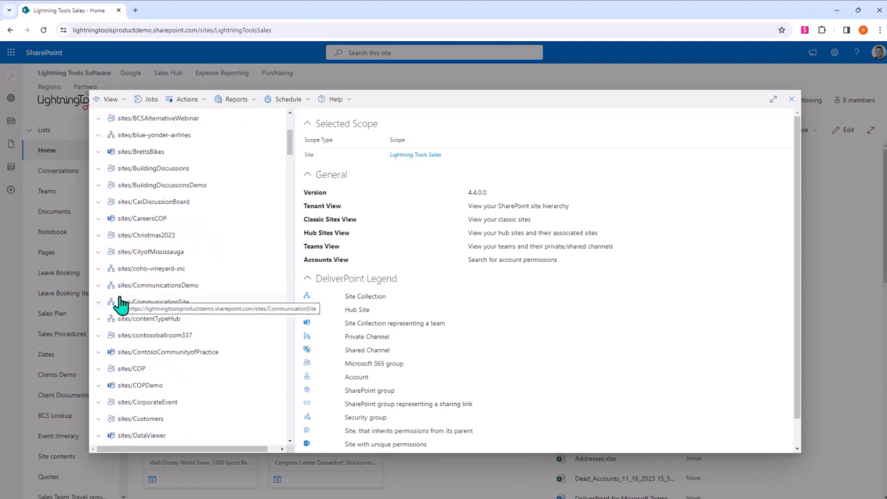
scroll(121, 278, "up", 5)
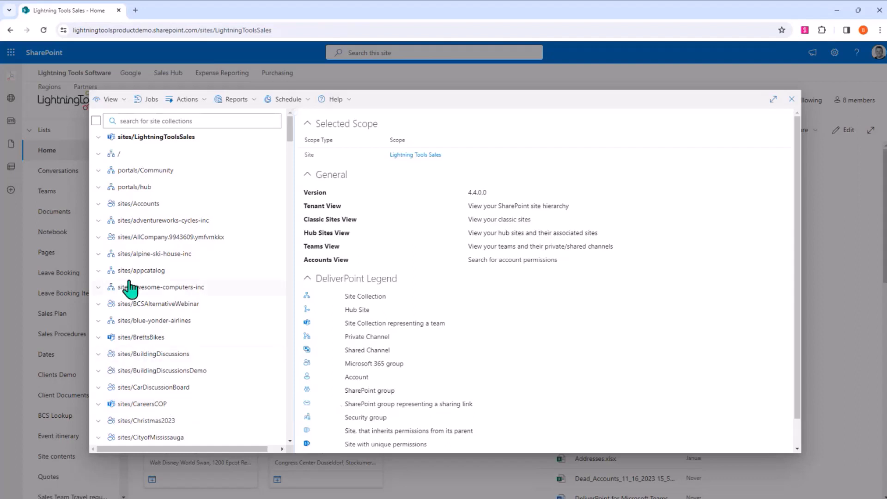
- Switch the tree to Hub Sites View, expand the sites/LightningToolsSoftware hub and select it as the scope
left_click(111, 103)
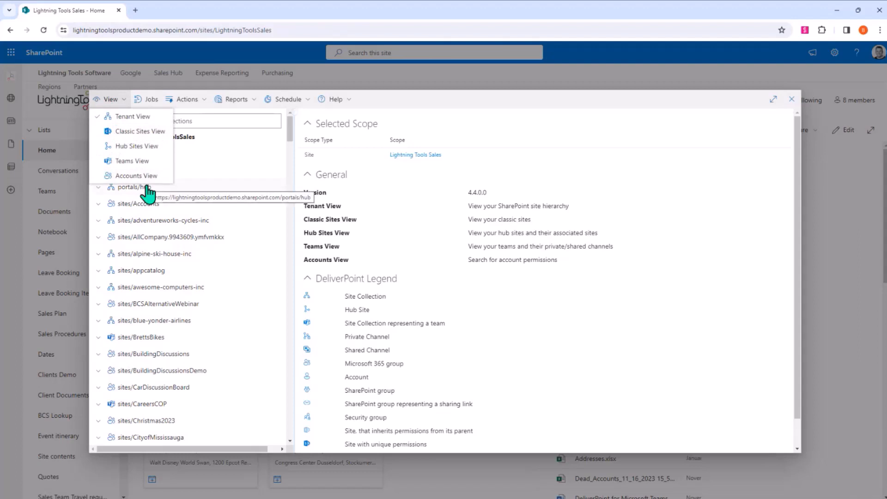
left_click(135, 147)
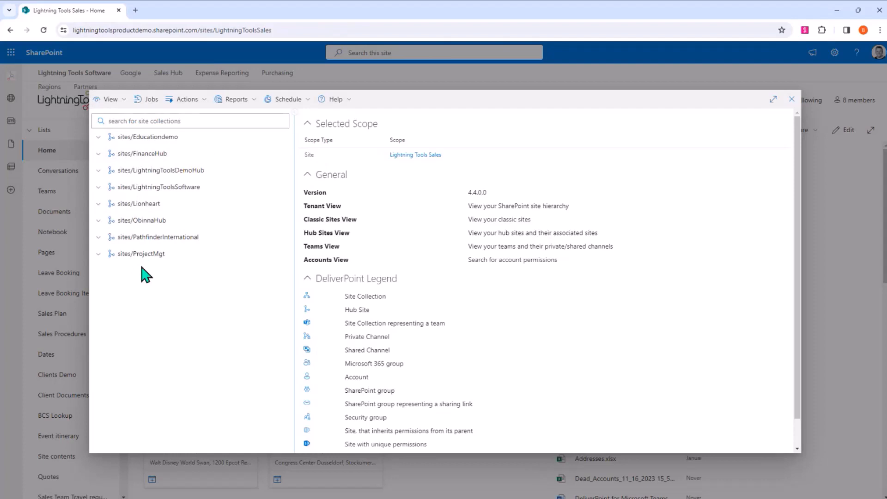
left_click(98, 187)
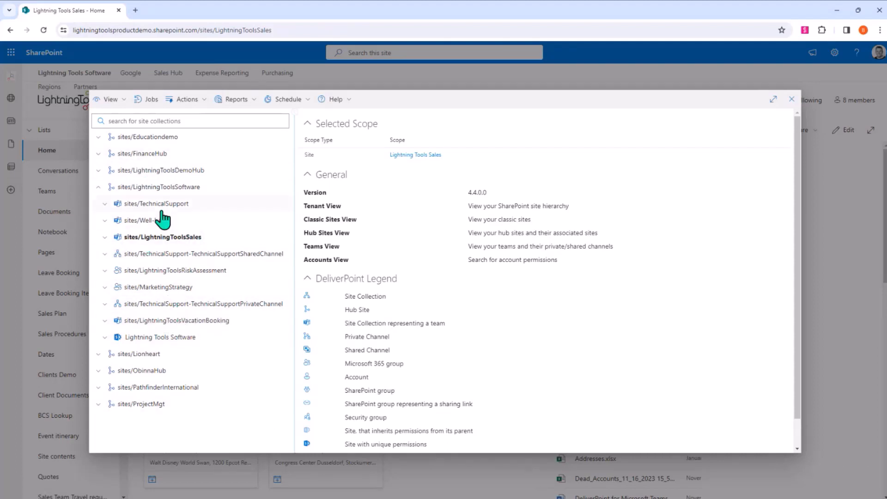
left_click(170, 189)
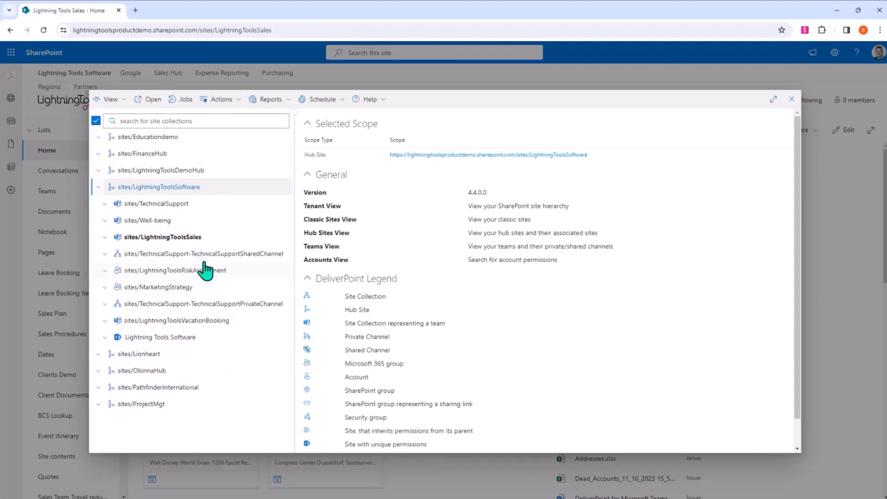
- Start a Grant Permissions operation on the LightningToolsSoftware hub site with Demo User24 as the recipient
left_click(237, 101)
mouse_move(252, 118)
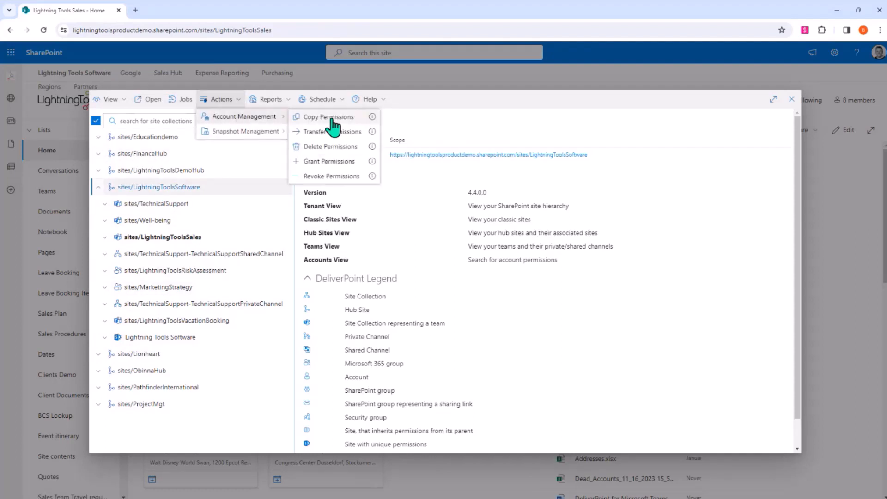
left_click(345, 162)
left_click(540, 178)
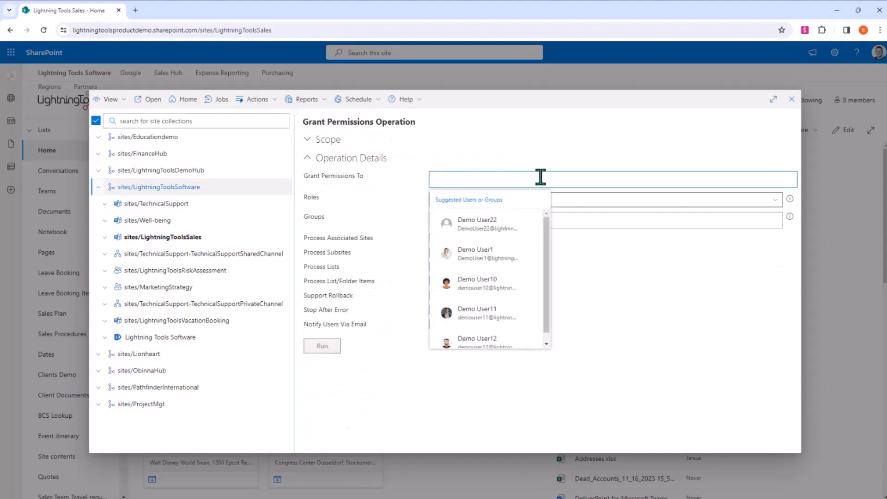
type("demo user24")
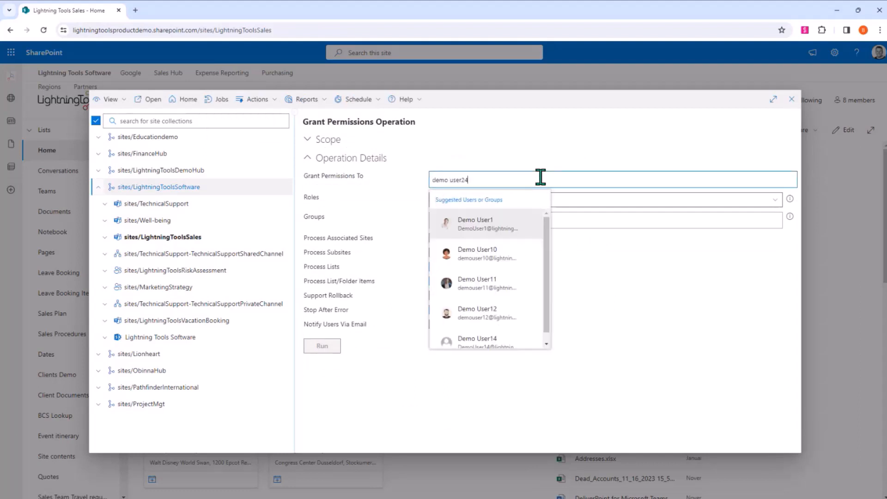
left_click(545, 222)
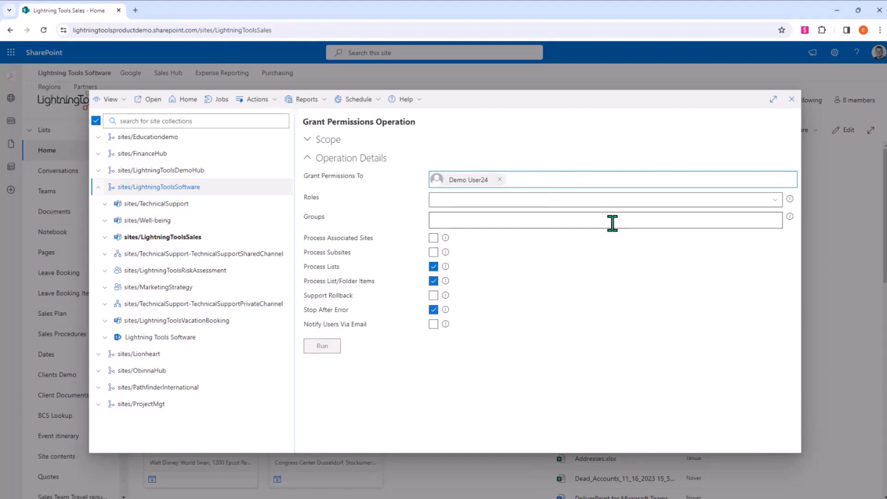
- Assign the Design role with Process Associated Sites and Notify Users Via Email enabled, then run the grant and review its action log
left_click(776, 202)
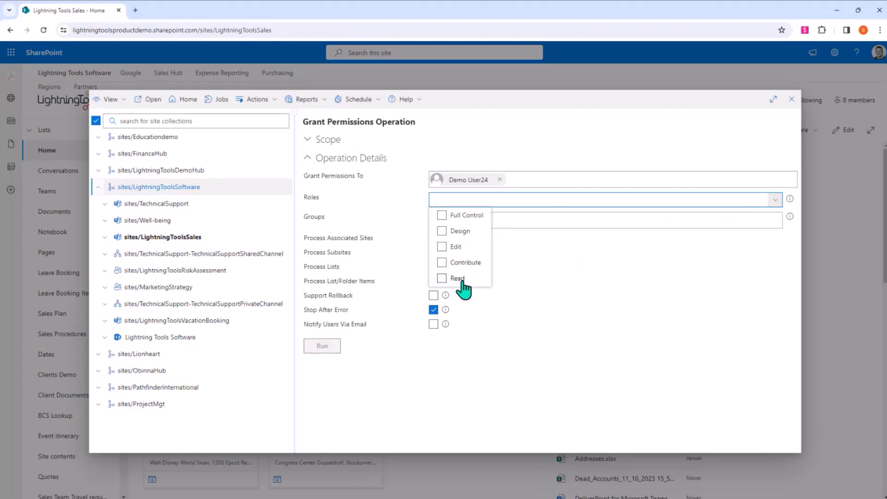
left_click(455, 231)
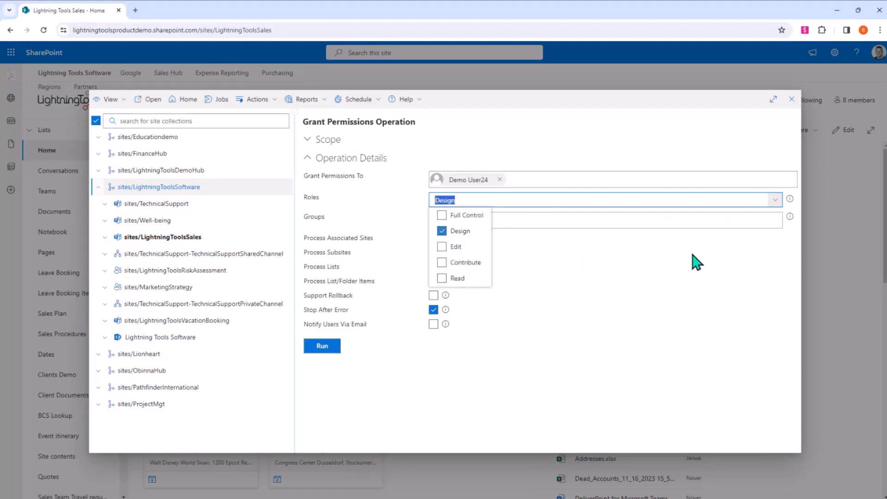
left_click(609, 374)
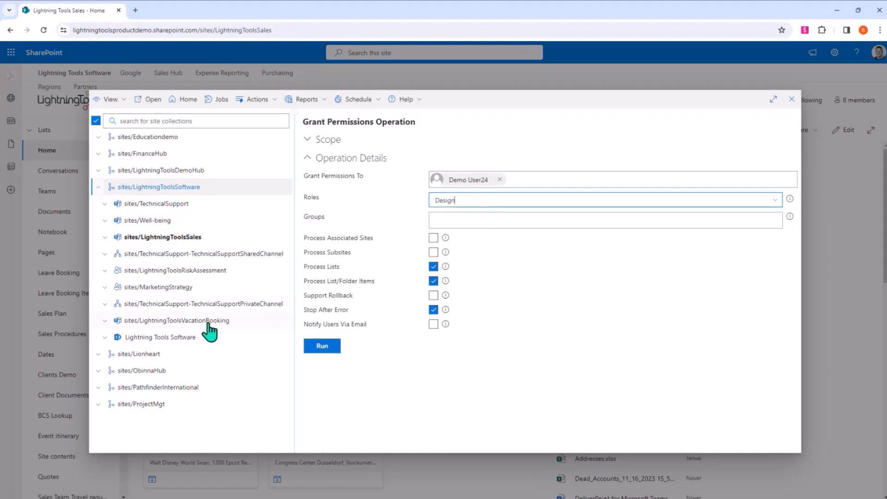
left_click(433, 238)
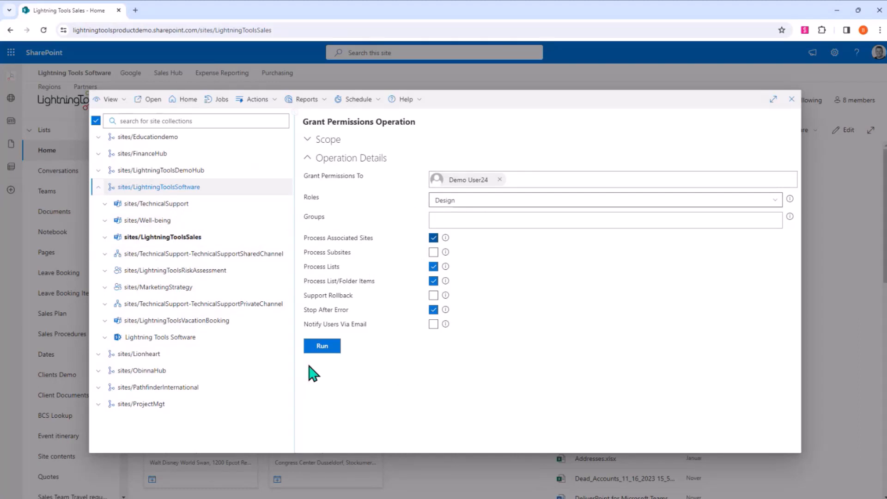
left_click(433, 325)
left_click(322, 347)
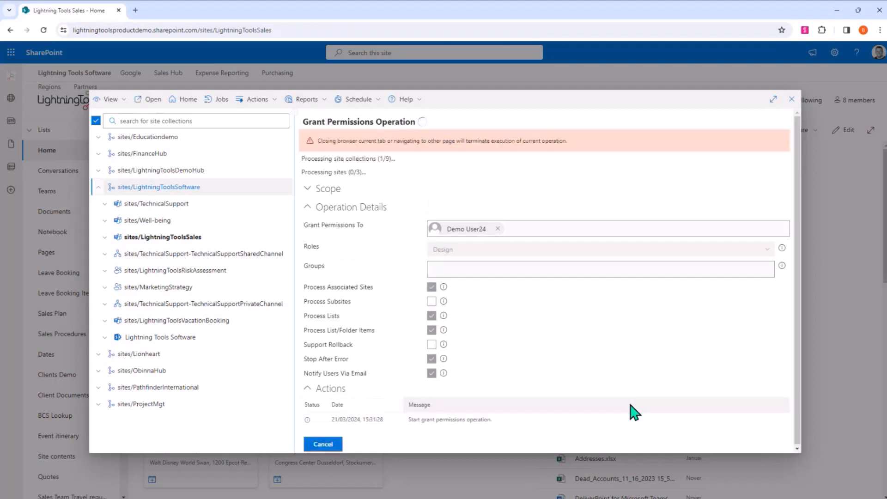
scroll(578, 349, "down", 2)
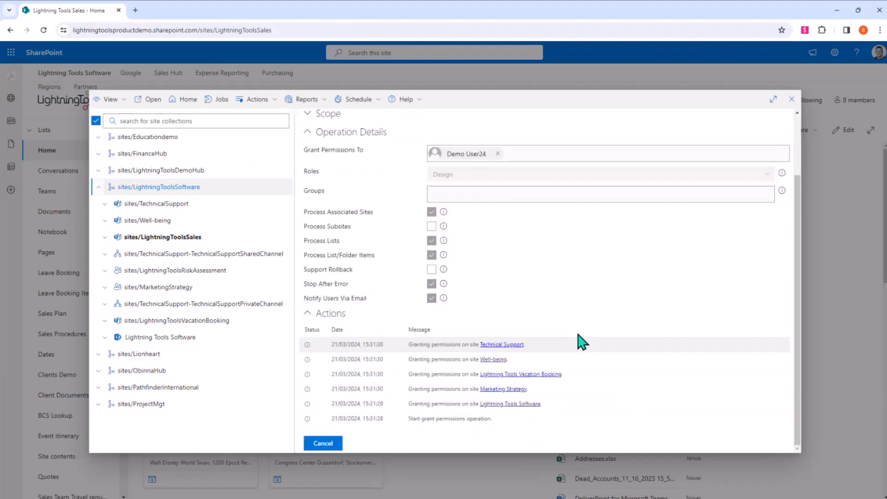
scroll(431, 385, "down", 1)
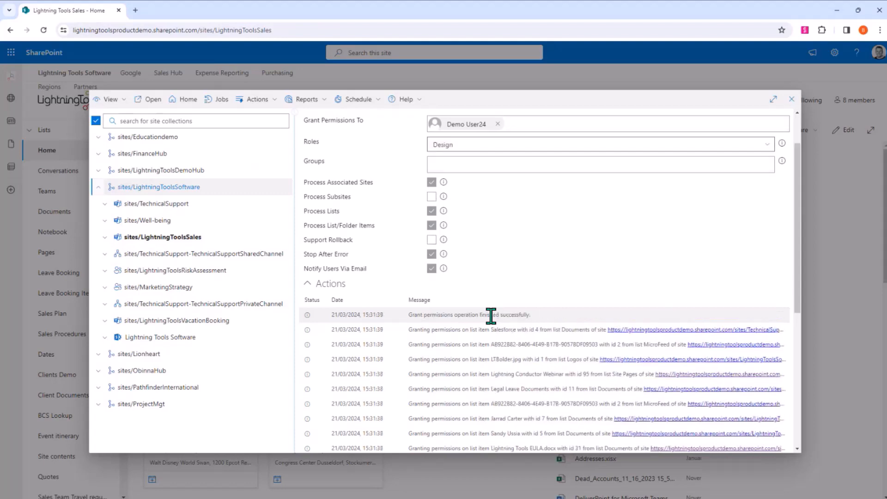
scroll(490, 317, "up", 1)
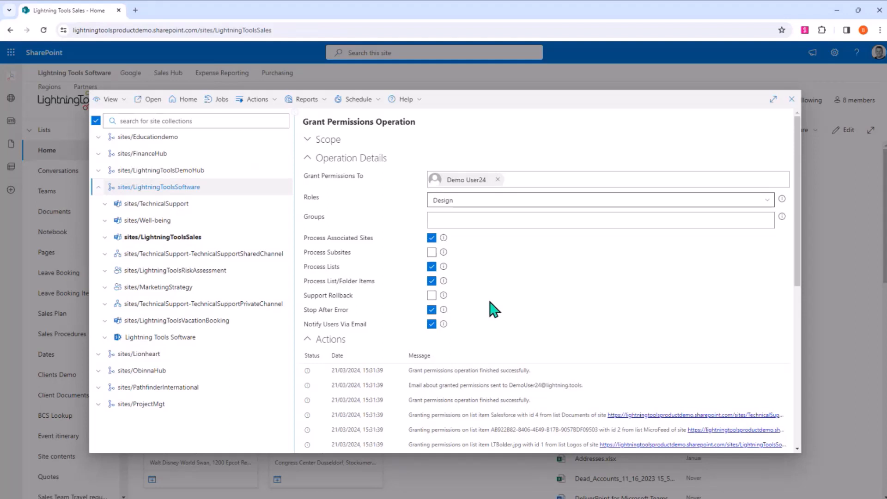
- Switch to Teams View, search the site collections for "tech" and expand sites/TechnicalSupport to show its private and shared channels
left_click(111, 103)
left_click(131, 162)
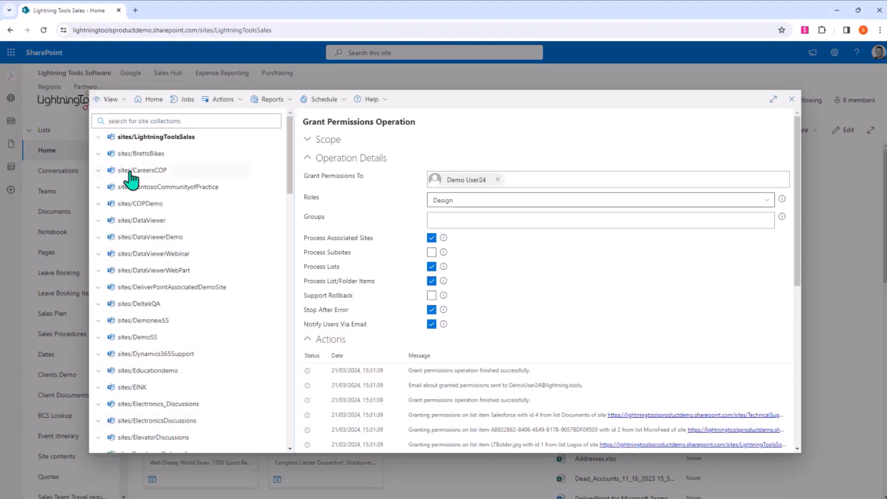
left_click(156, 121)
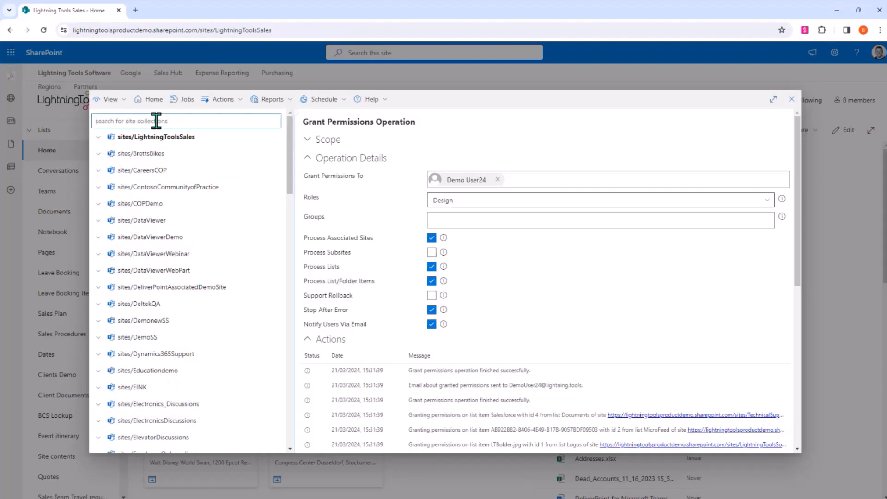
type("tech")
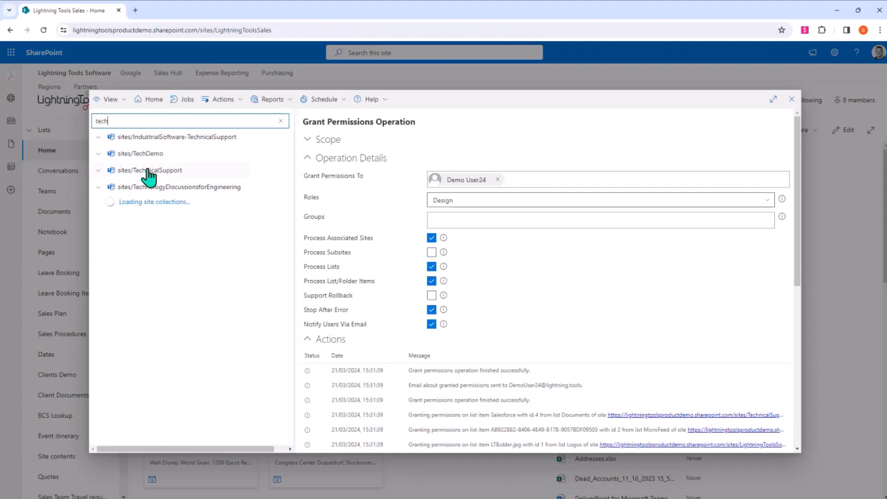
left_click(98, 170)
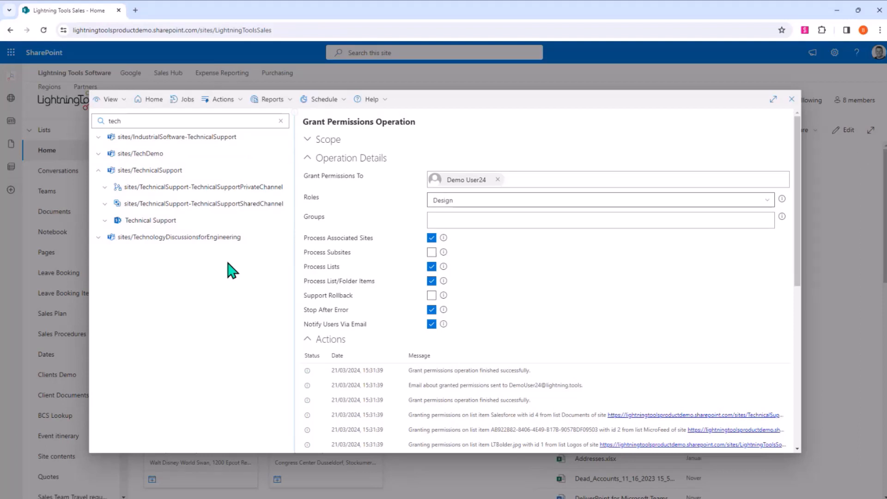
- Switch to Accounts View, search for "demo user5" and select the Demo User5 account
left_click(123, 101)
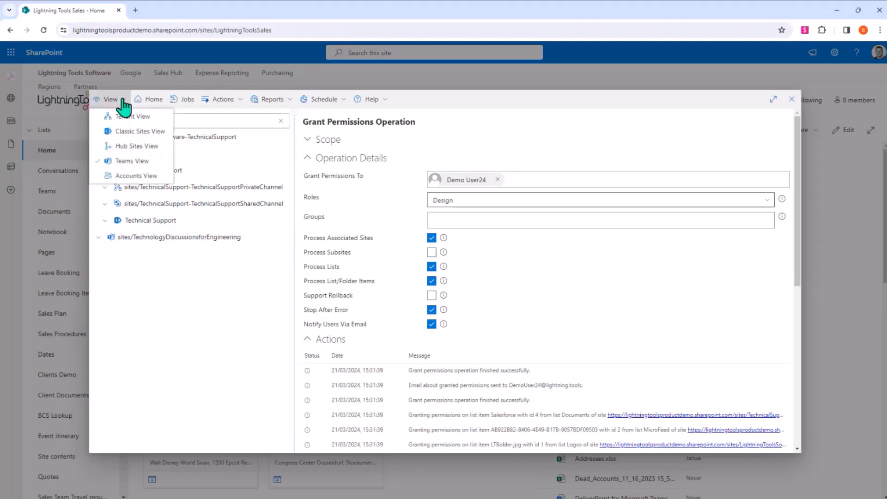
left_click(136, 176)
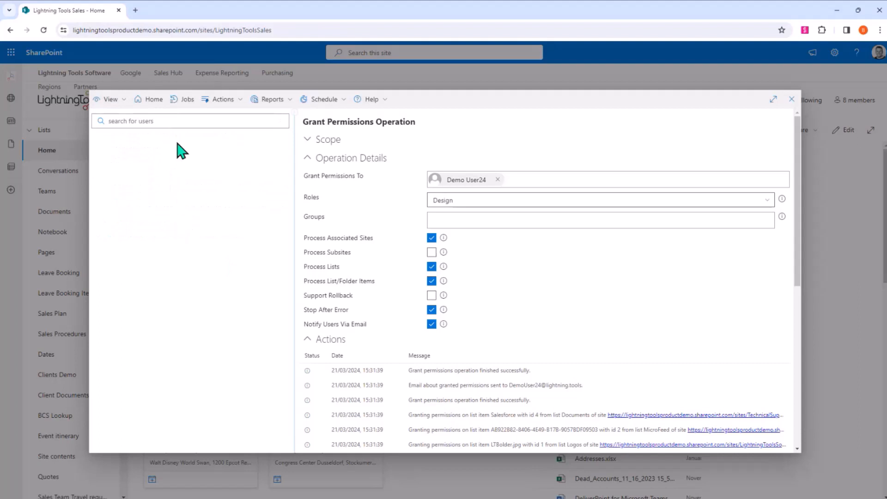
left_click(179, 122)
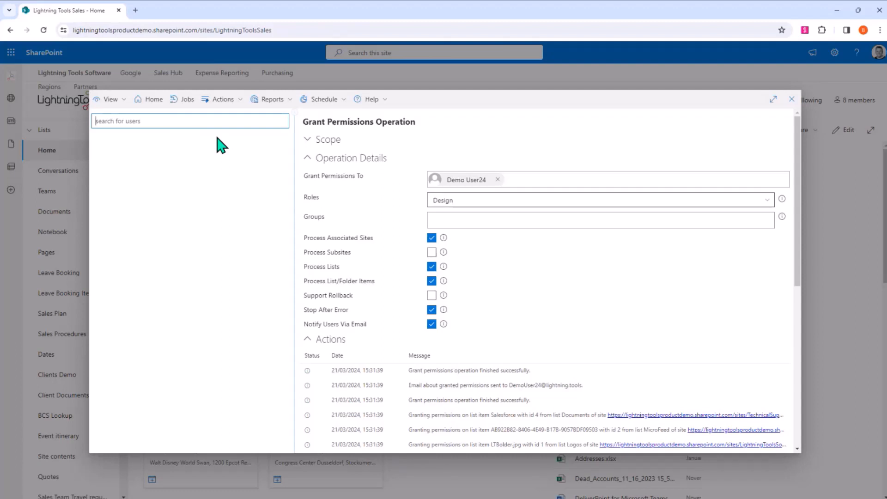
type("demo user5")
left_click(147, 138)
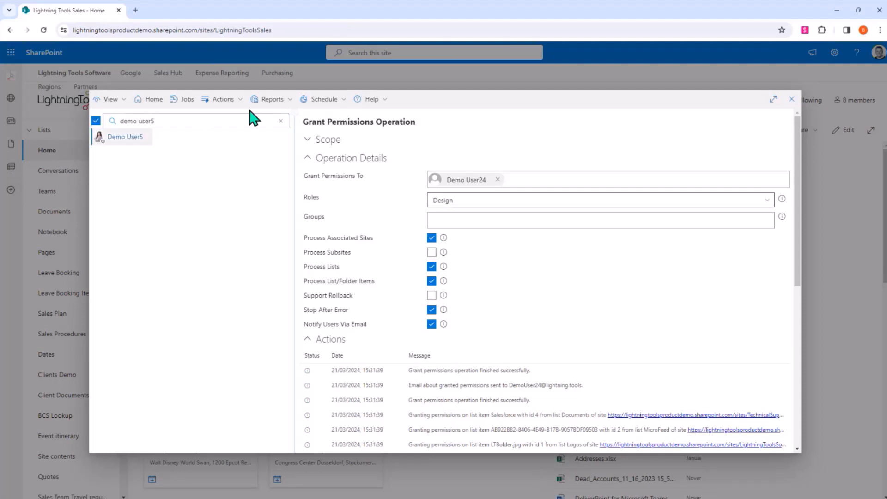
- Run a Unique Permissions report for Demo User5 and review the account membership and the unique site, list and item permissions
left_click(265, 103)
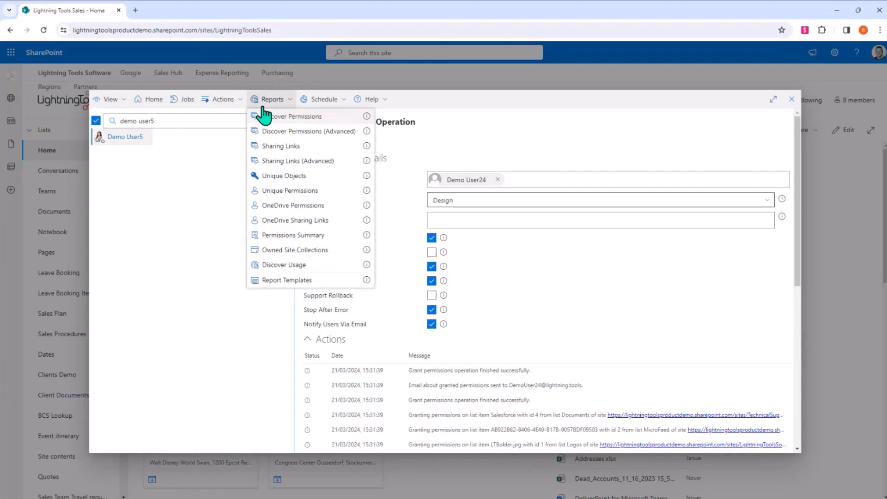
left_click(298, 191)
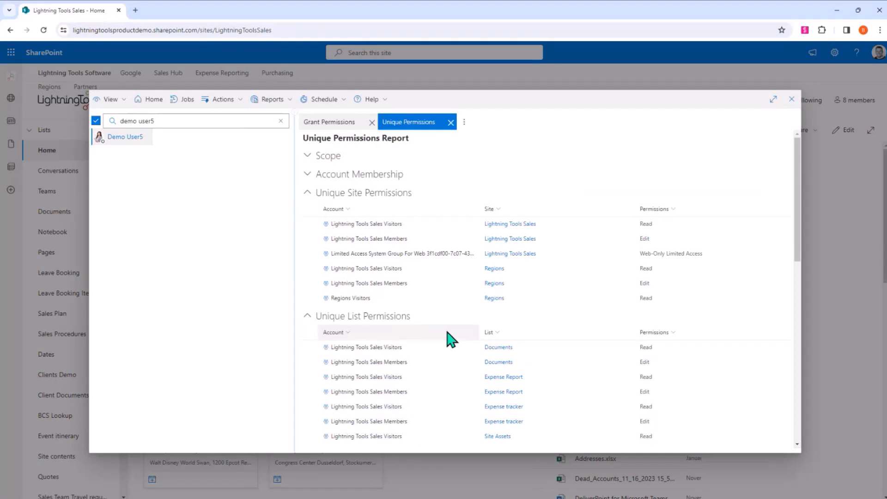
left_click(310, 174)
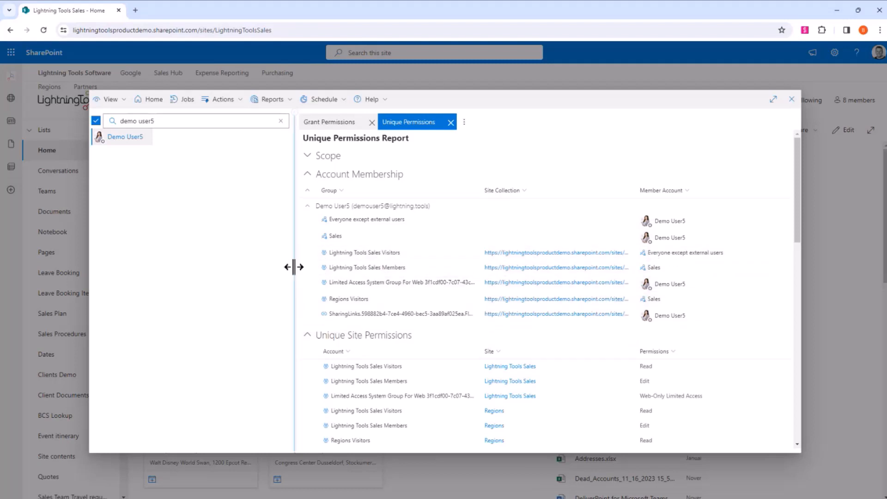
scroll(429, 286, "down", 1)
scroll(429, 287, "down", 10)
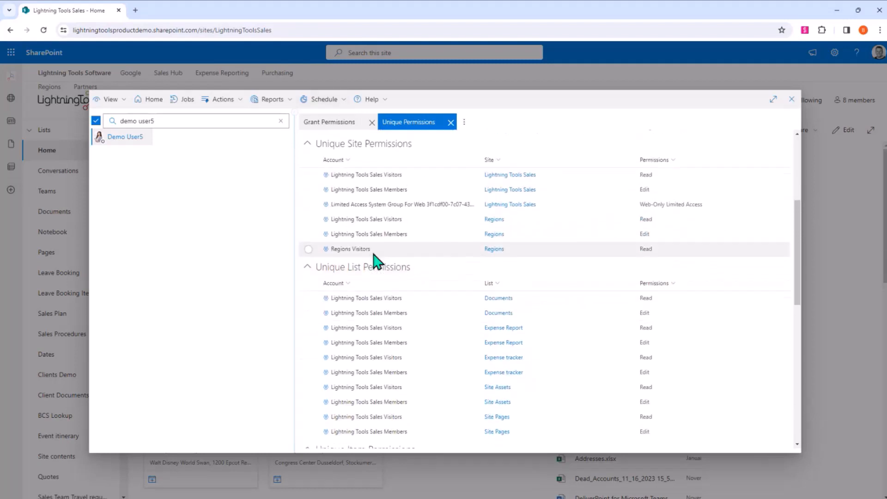
scroll(375, 272, "down", 6)
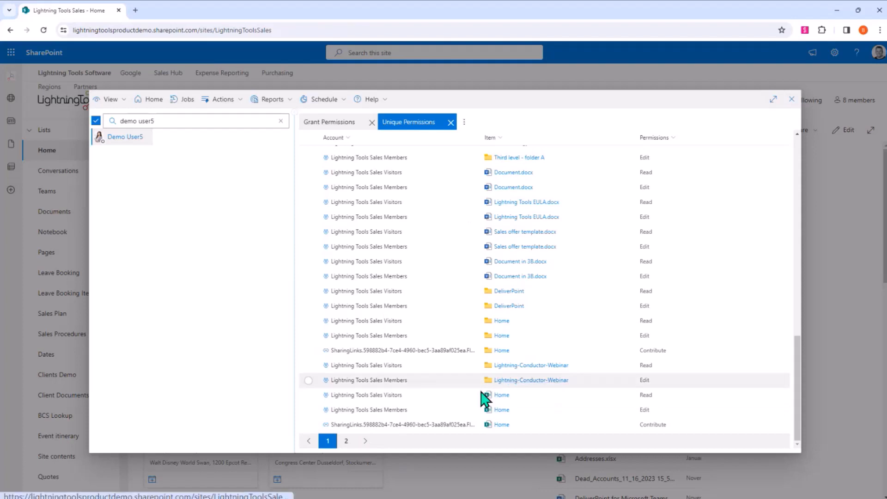
scroll(376, 252, "up", 1)
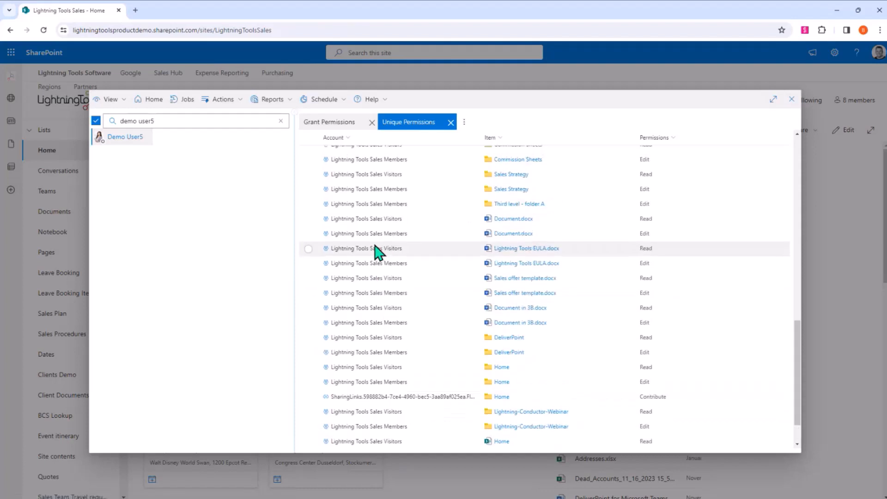
scroll(376, 251, "up", 7)
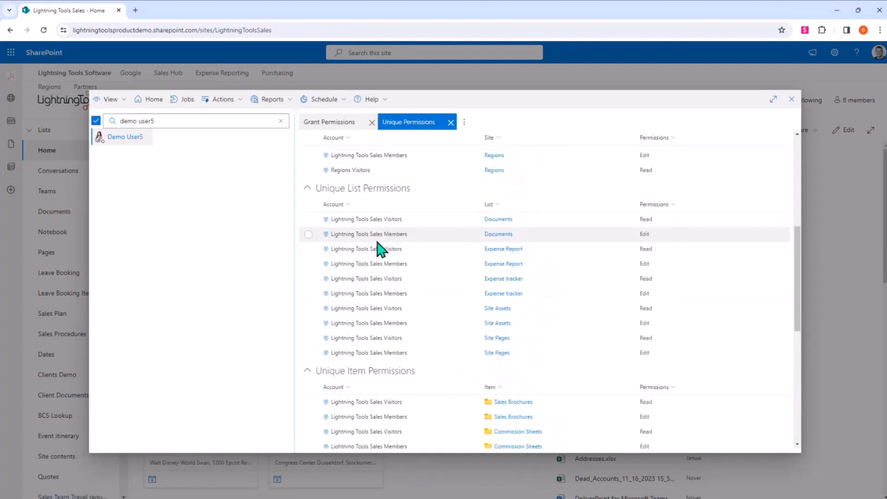
- Search the accounts for "lightnin" and select the Lightning Tools account
left_click(159, 119)
key("ctrl+a")
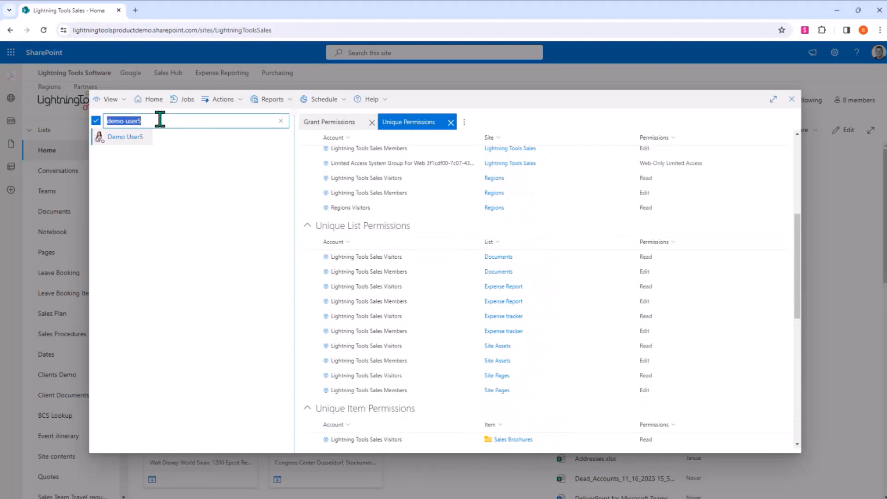
type("lightnin")
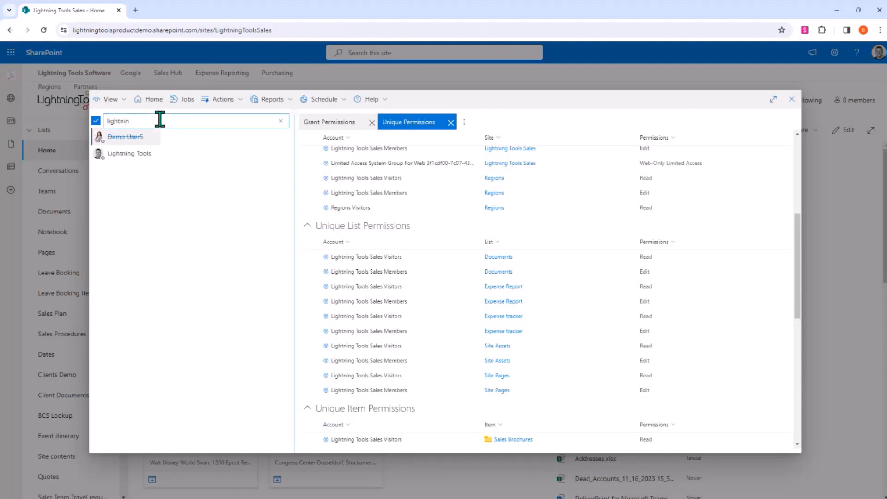
left_click(131, 154)
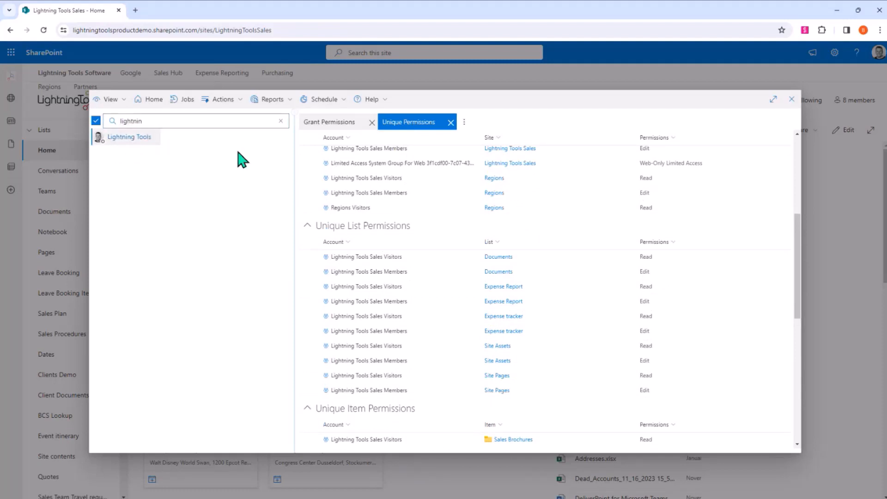
- Run a Unique Permissions report for the Lightning Tools account and review its unique site, list and item permissions
left_click(273, 100)
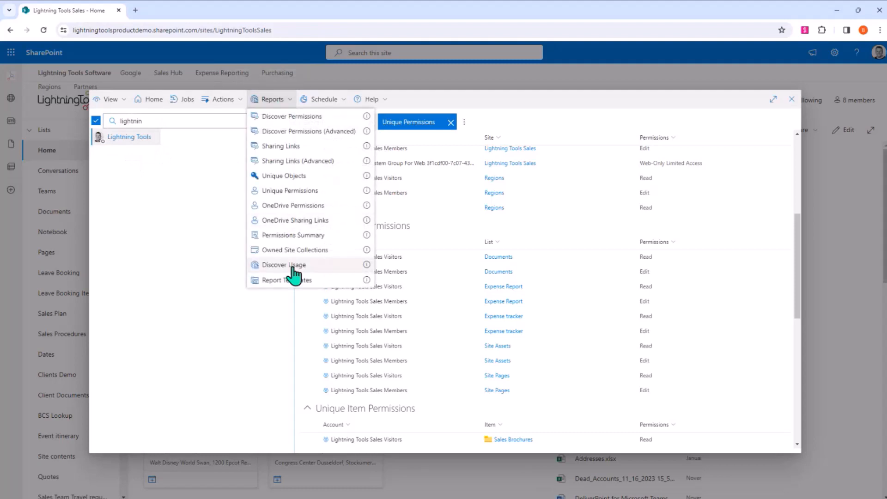
left_click(290, 190)
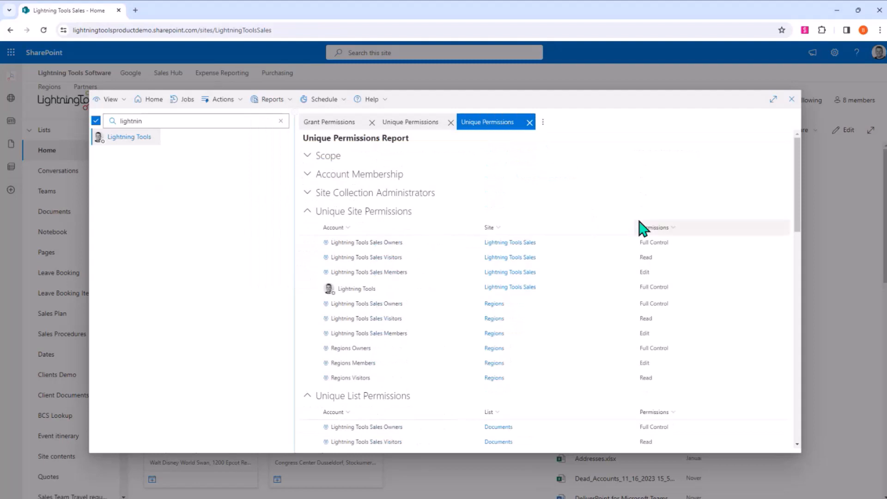
scroll(614, 241, "down", 5)
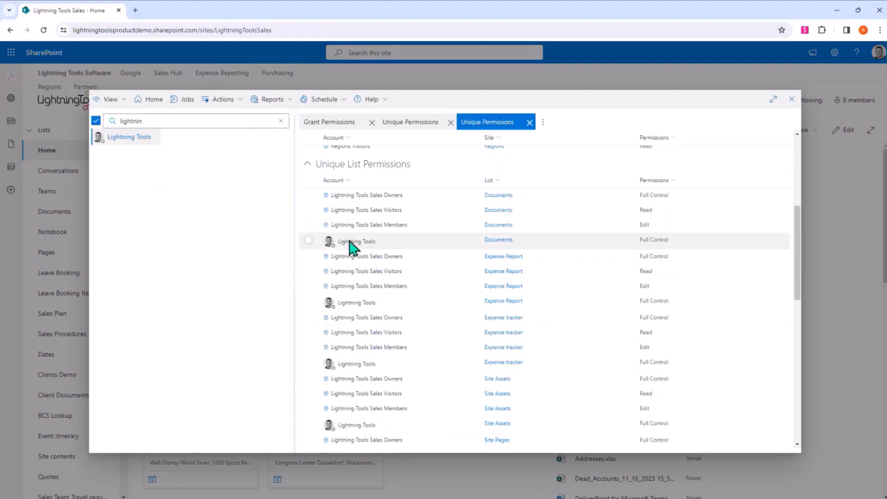
scroll(345, 309, "down", 4)
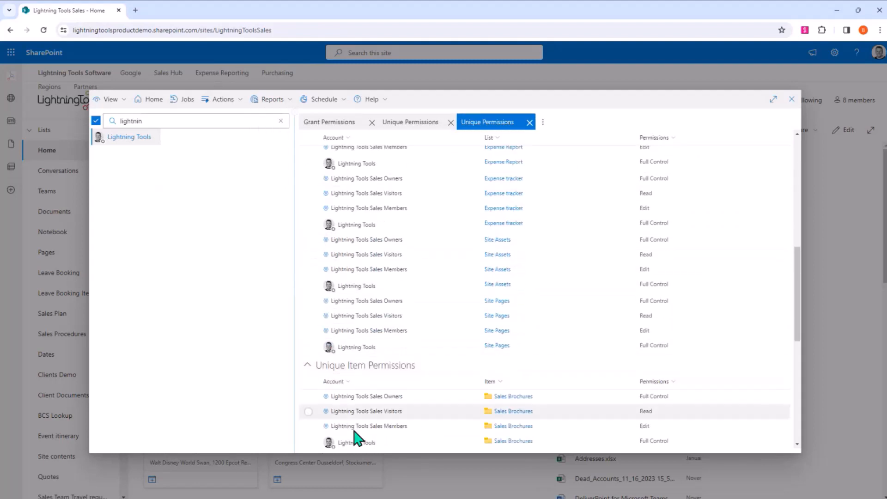
scroll(360, 437, "down", 4)
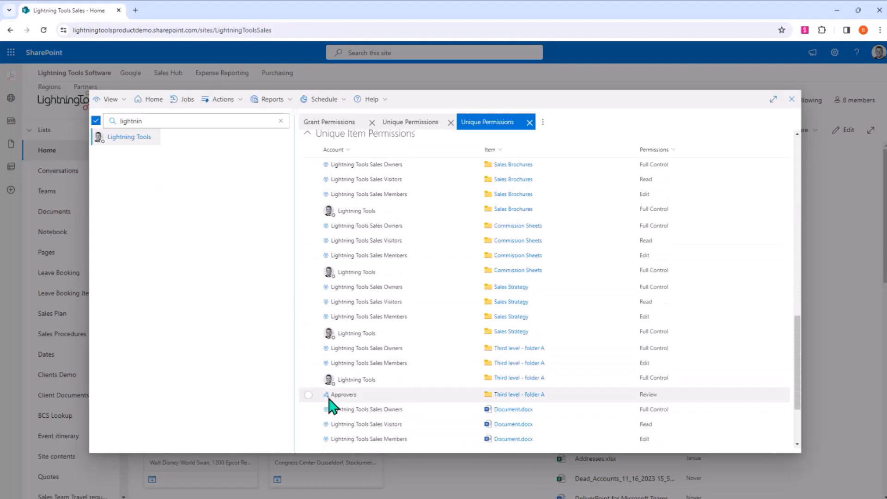
- Select the Lightning Tools item permission entries for Third level - folder A, Sales Strategy, Commission Sheets and Sales Brochures
left_click(560, 383)
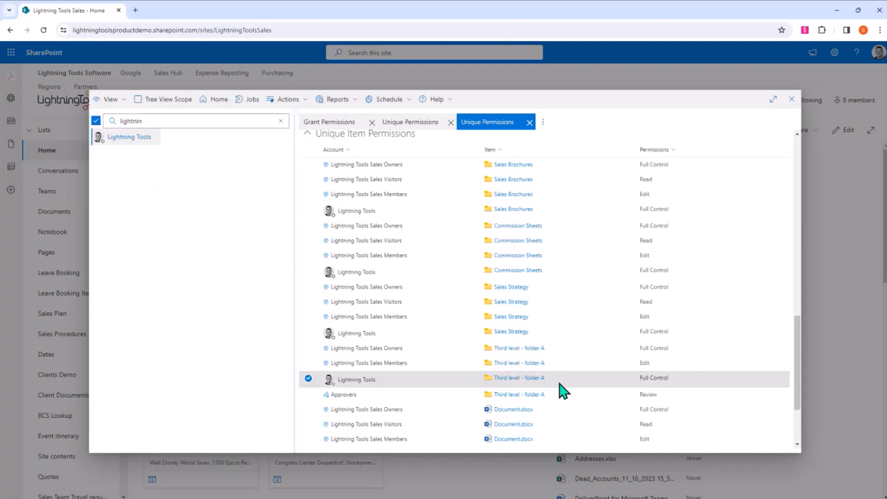
left_click(324, 334)
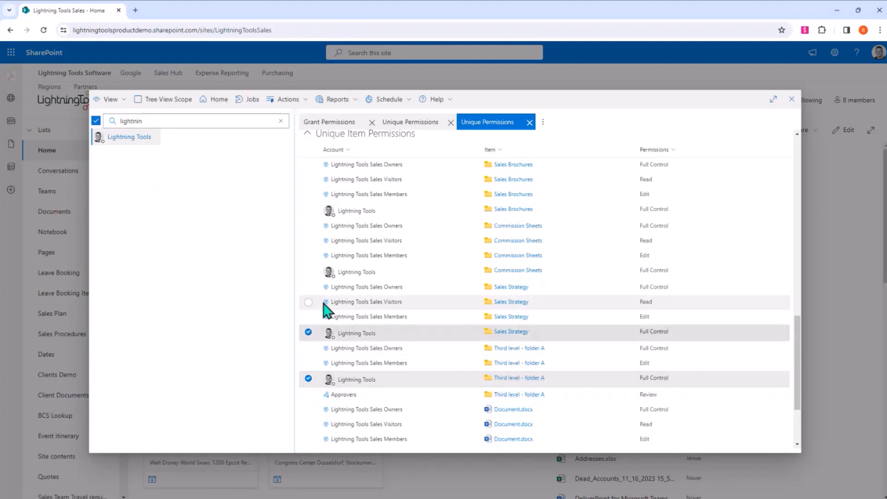
left_click(317, 273)
left_click(308, 213)
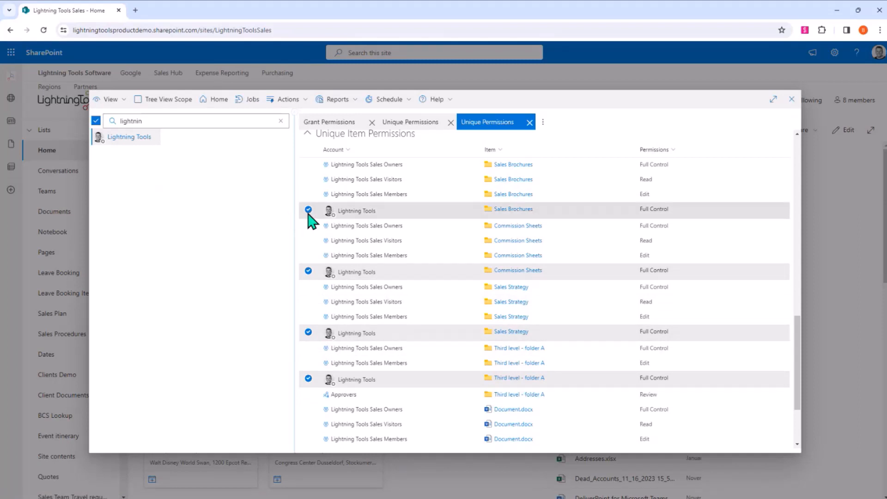
- Set up a Revoke Permissions operation for the selected entries with the Edit role, and close it without running
left_click(290, 100)
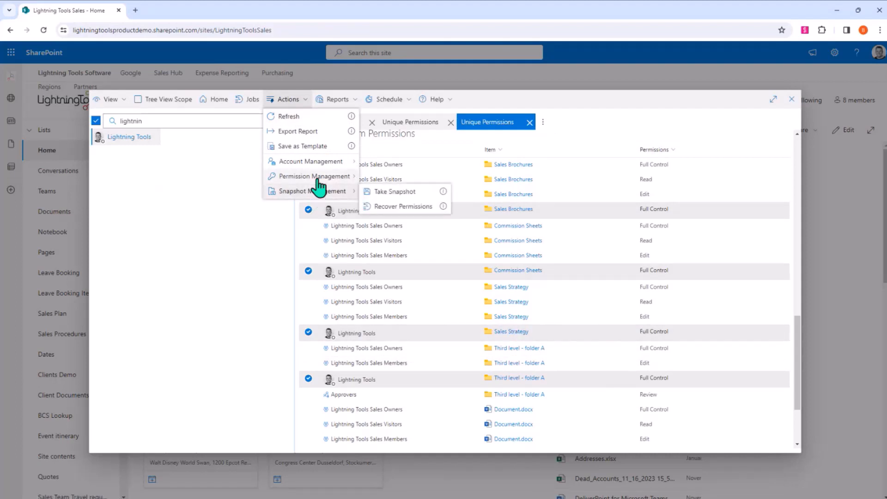
mouse_move(317, 176)
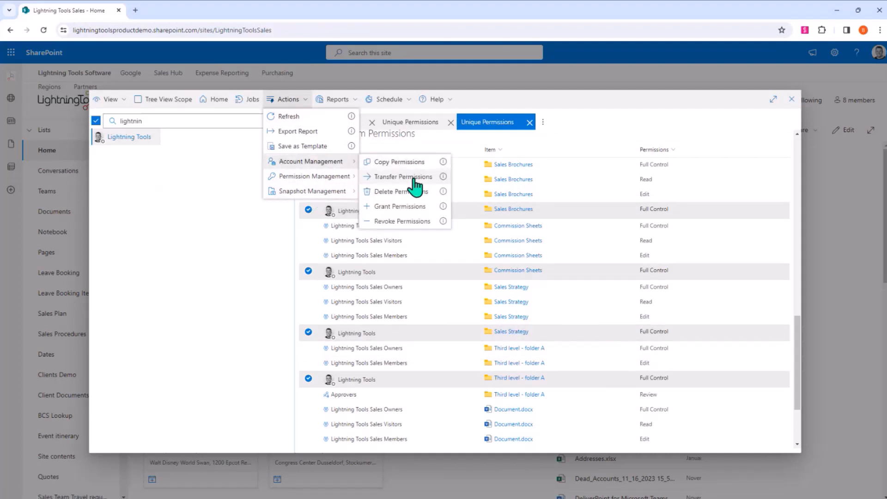
left_click(410, 222)
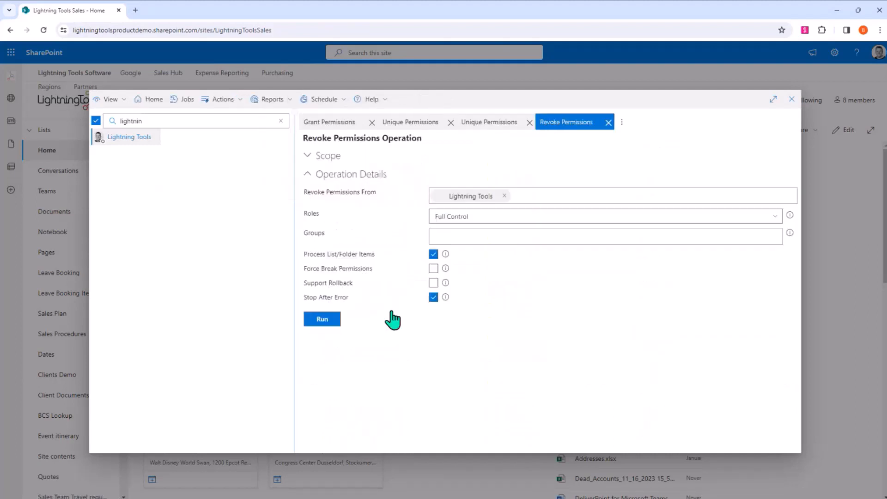
left_click(778, 223)
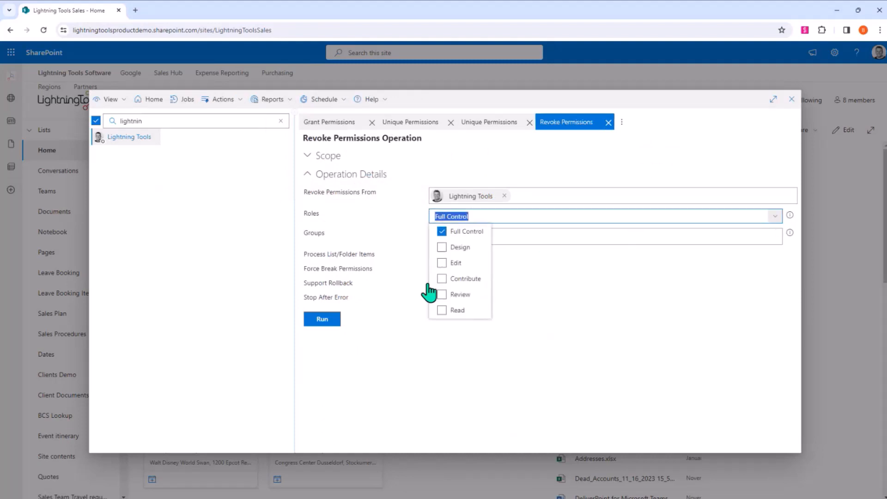
left_click(455, 263)
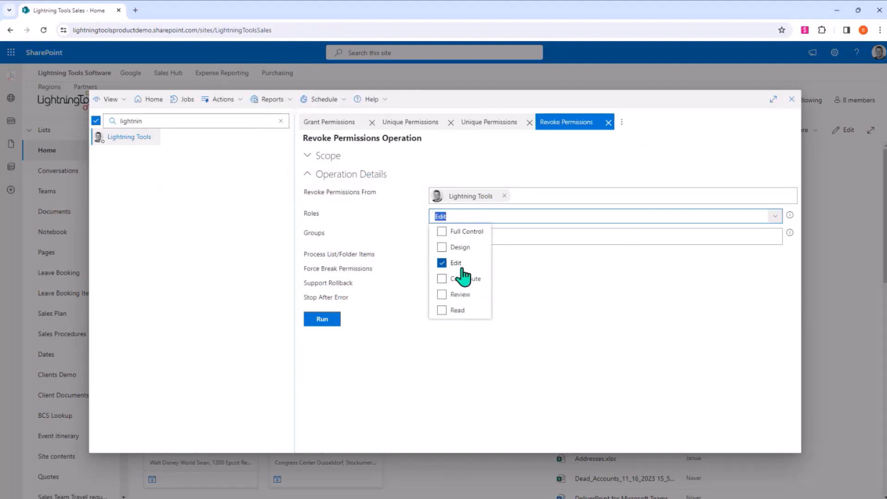
left_click(506, 380)
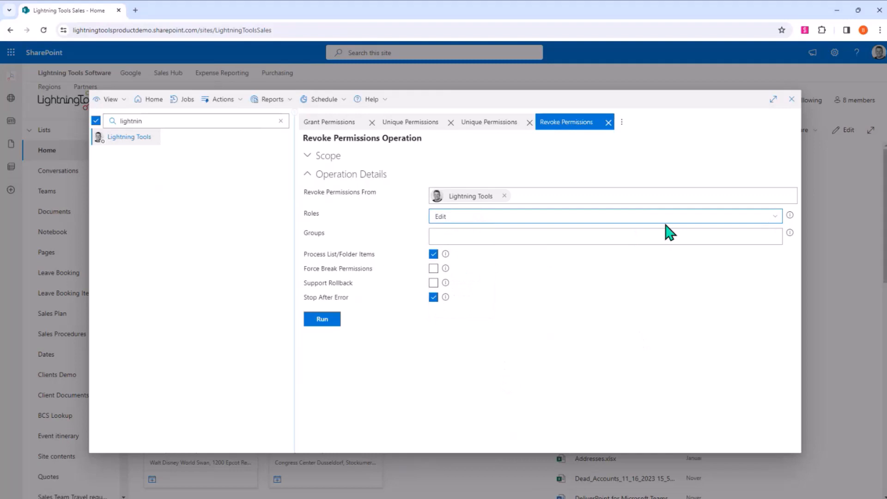
left_click(609, 122)
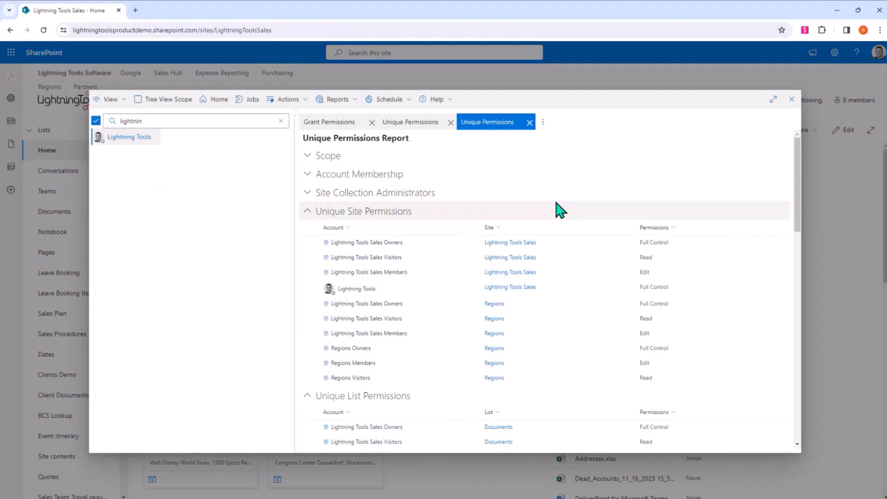
- Set up a Delete Permissions operation with Modify SharePoint Groups disabled, review its scope and close it without running
left_click(299, 102)
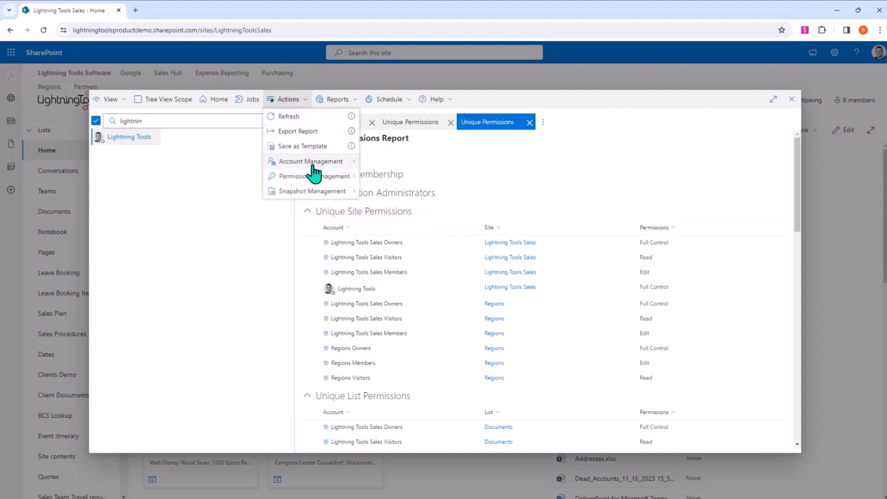
mouse_move(308, 164)
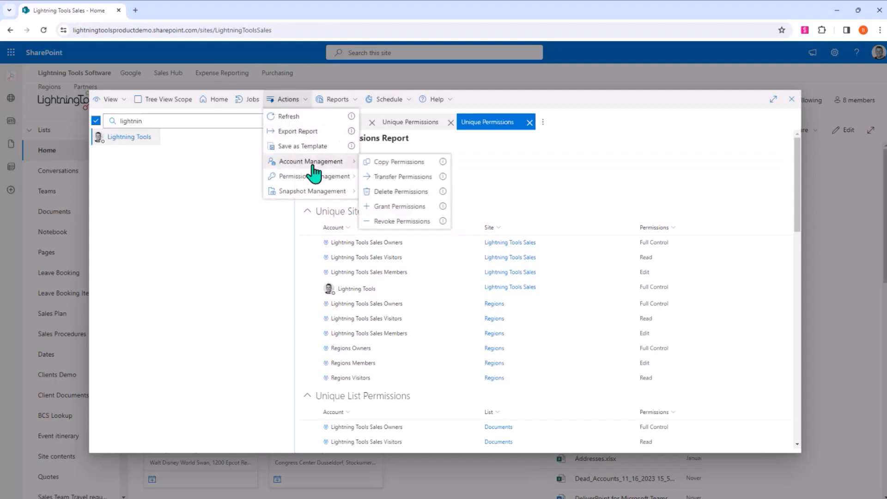
left_click(429, 193)
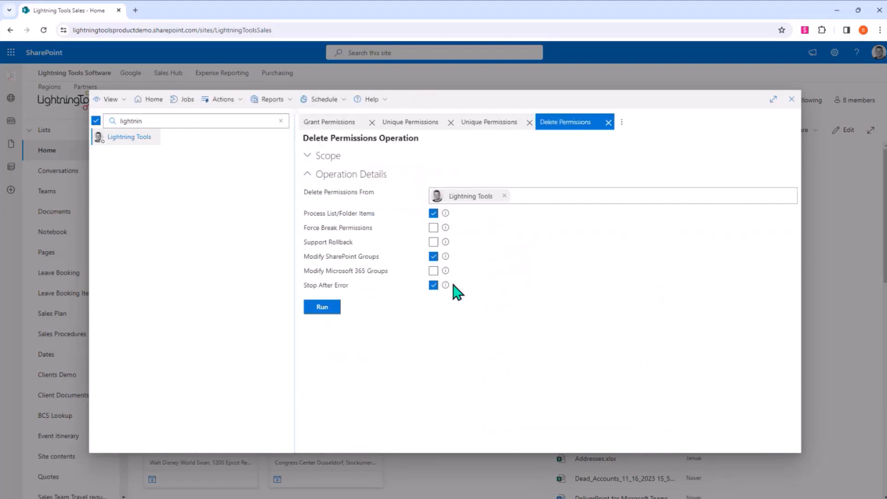
left_click(433, 257)
left_click(318, 156)
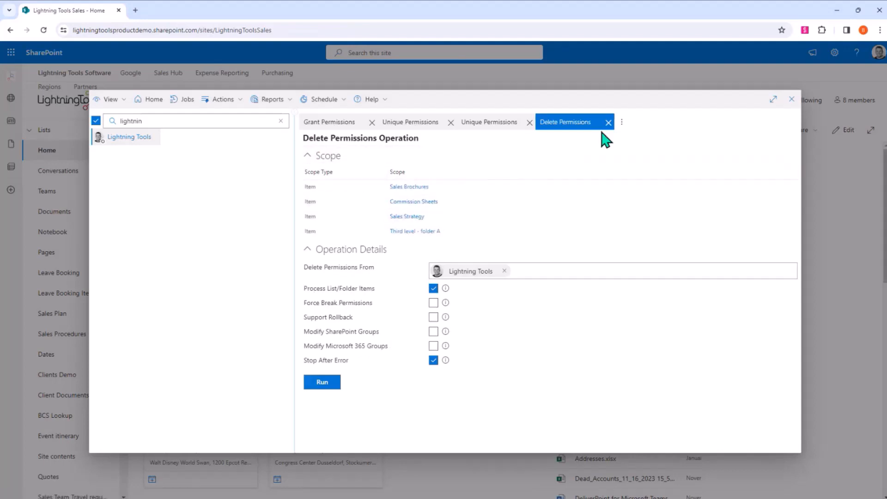
left_click(607, 122)
- Close both Unique Permissions reports, then in Tenant View expand sites/LightningToolsSales and select the Lightning Tools Sales site
left_click(530, 123)
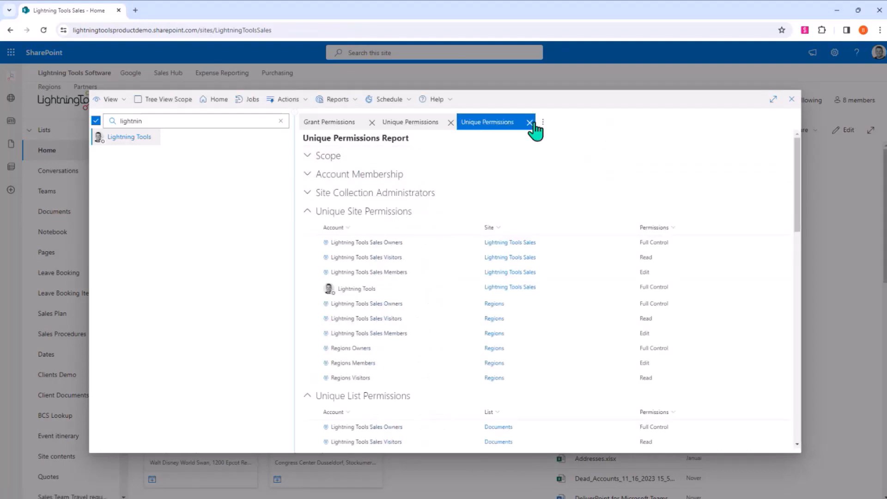
left_click(450, 122)
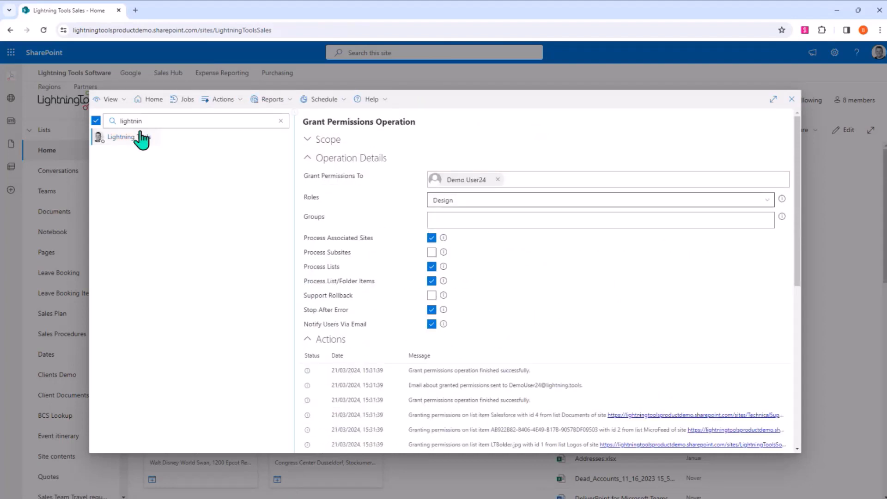
left_click(112, 100)
left_click(121, 132)
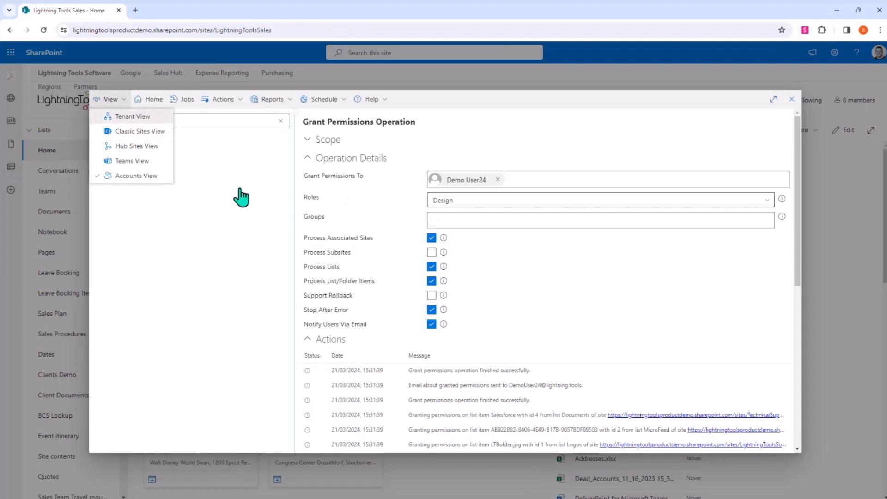
left_click(175, 139)
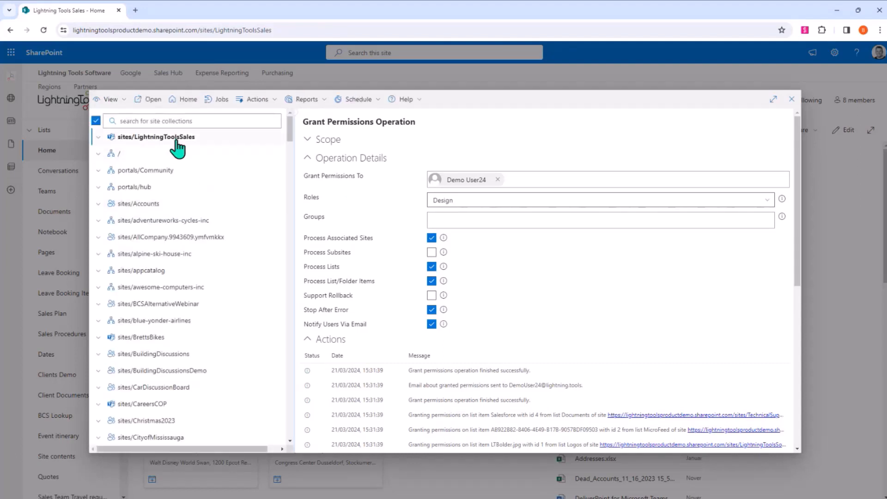
left_click(98, 137)
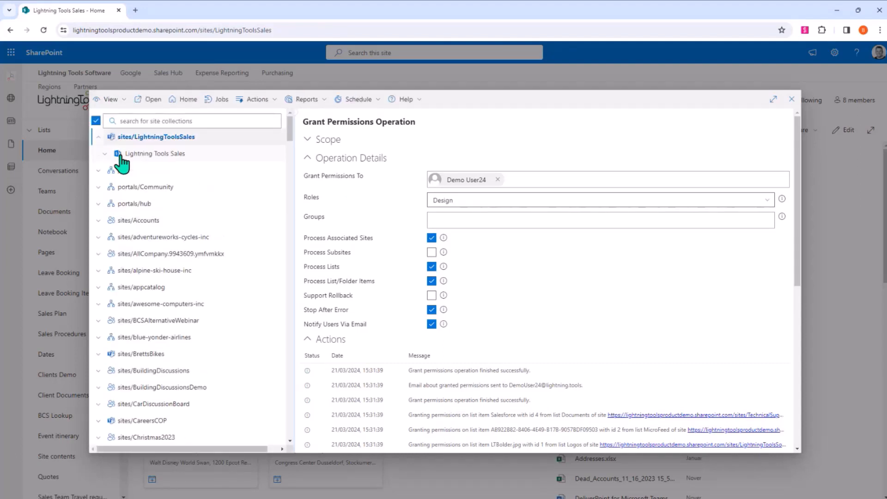
left_click(155, 154)
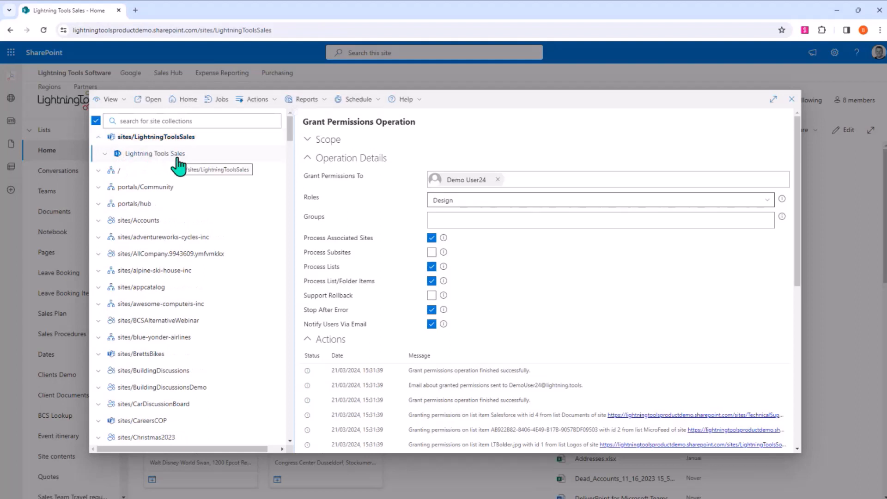
- Run a Discover Permissions report on the Lightning Tools Sales site and view the site permissions on page 4
left_click(301, 102)
left_click(308, 119)
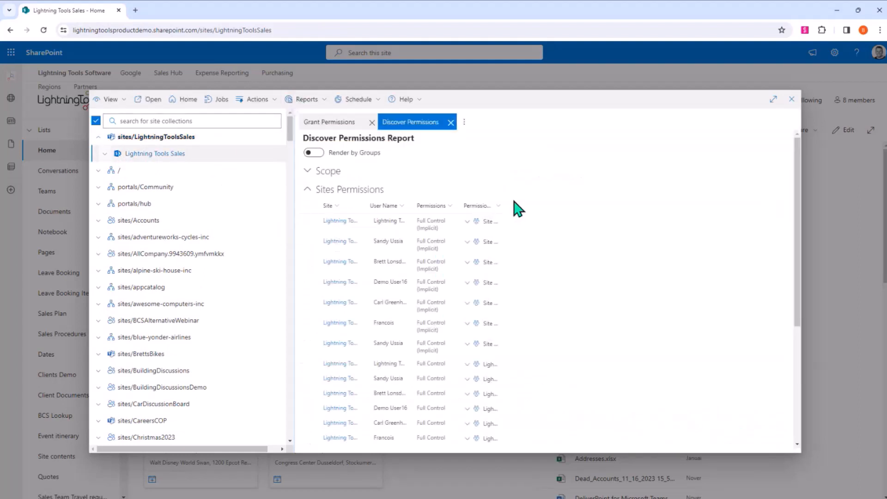
scroll(540, 248, "down", 4)
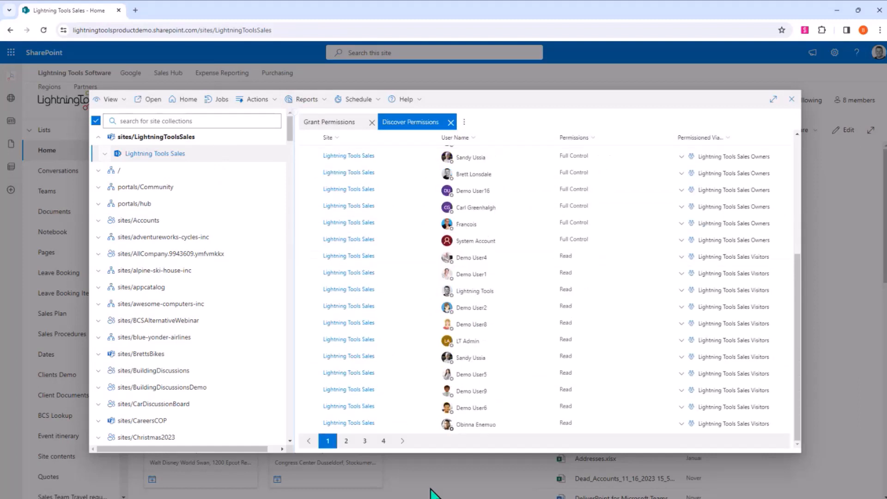
left_click(383, 441)
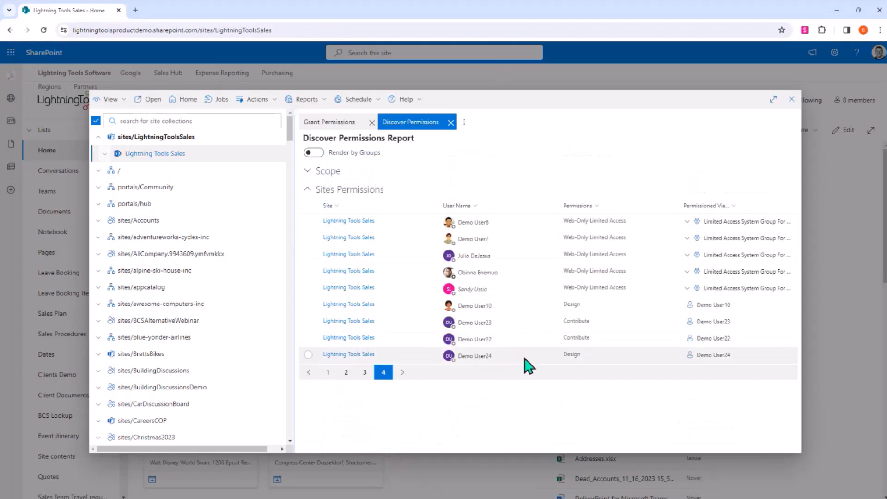
- Start a Transfer Permissions operation for the Demo User24 entry that has Design permission on the Lightning Tools Sales site
left_click(576, 356)
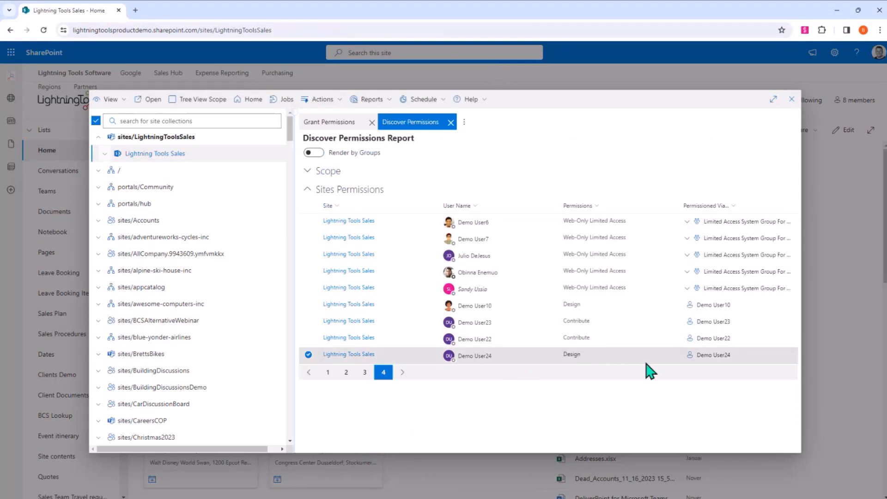
left_click(322, 99)
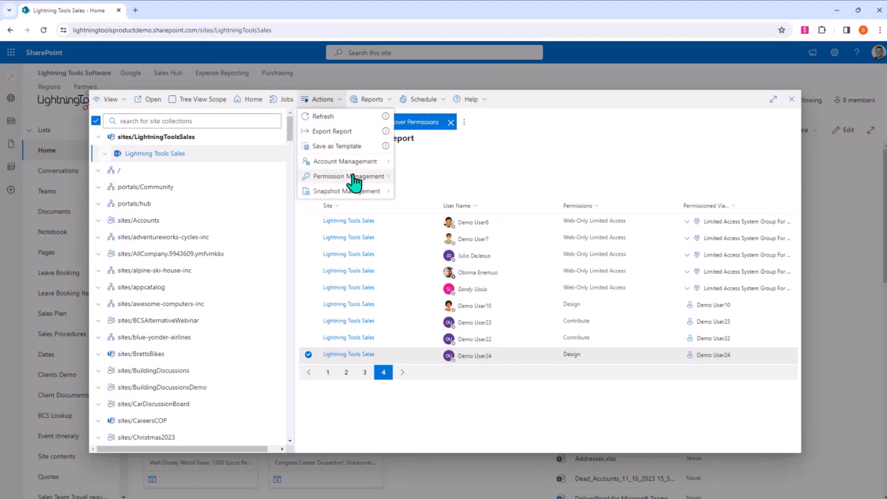
mouse_move(351, 162)
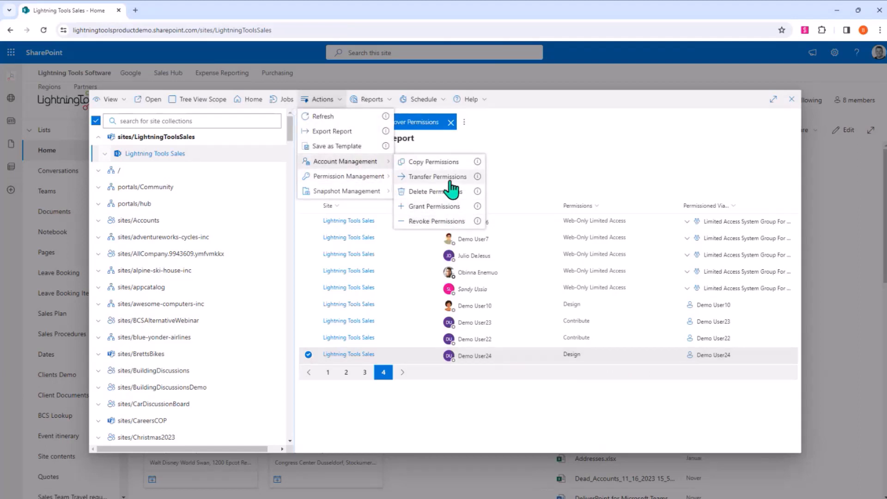
left_click(441, 177)
- Set Demo User15 as the account that receives the transferred permissions
left_click(567, 215)
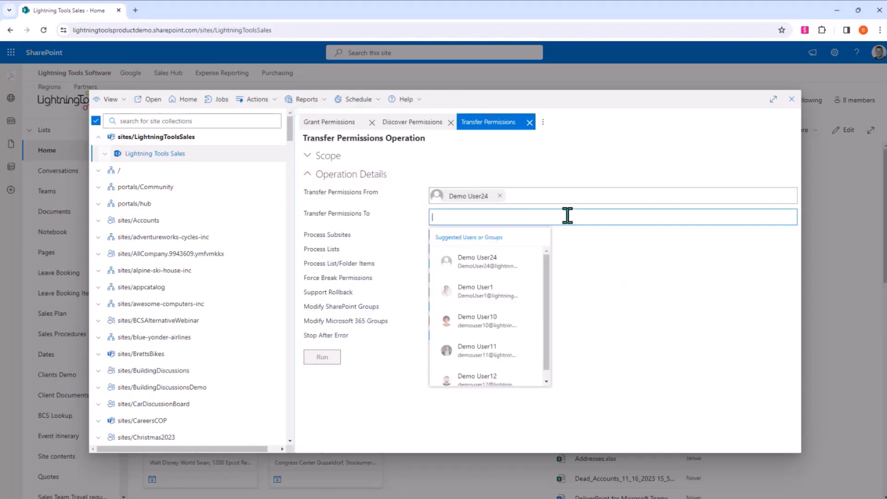
type("demo suer22")
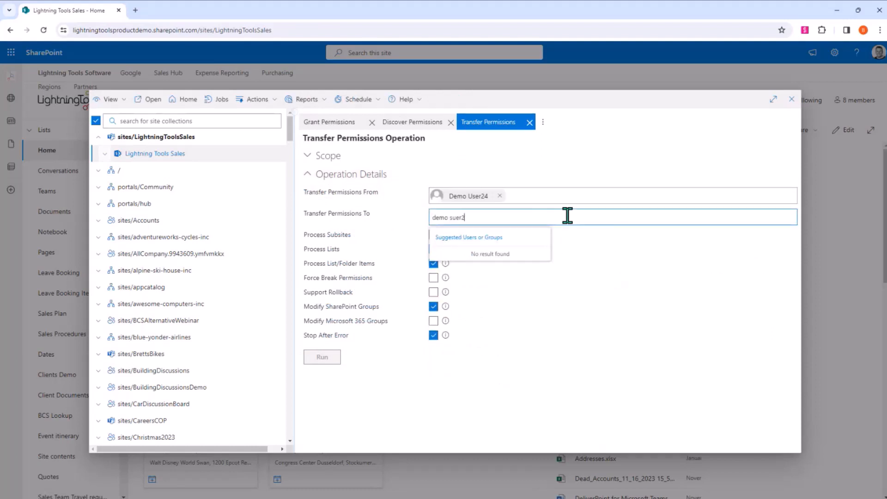
key("BackSpace")
key("BackSpace")
key("BackSpace")
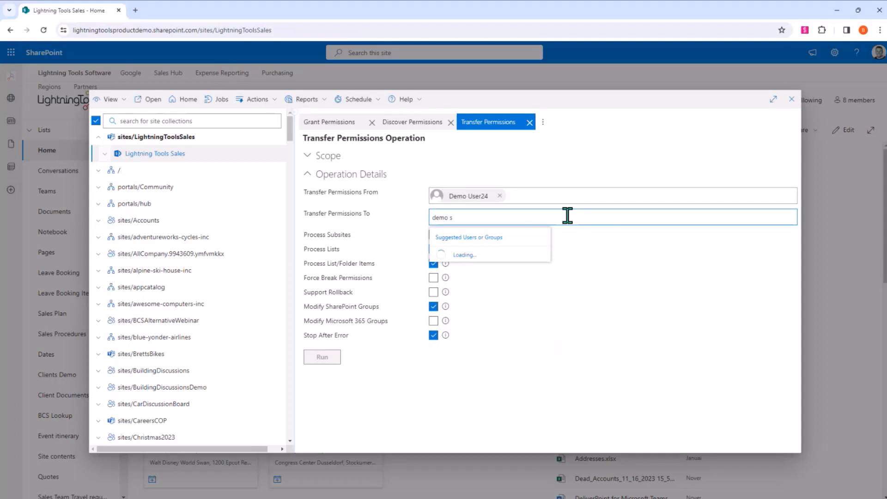
type("user")
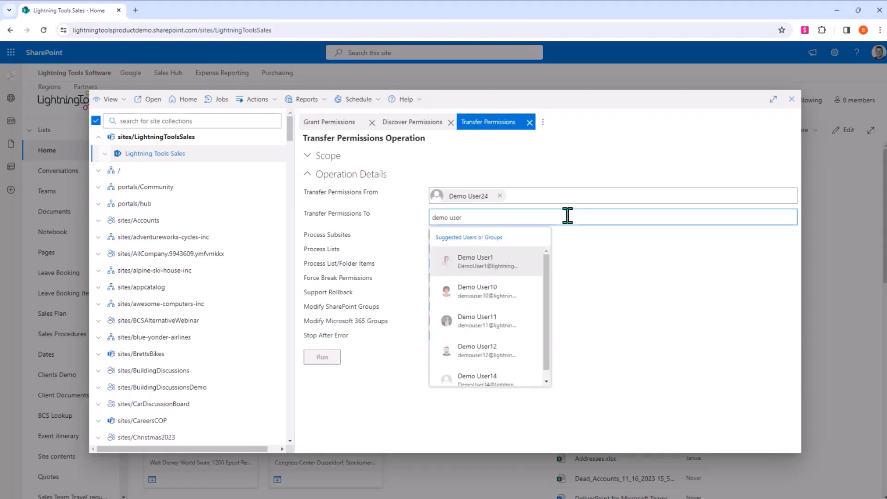
type("15")
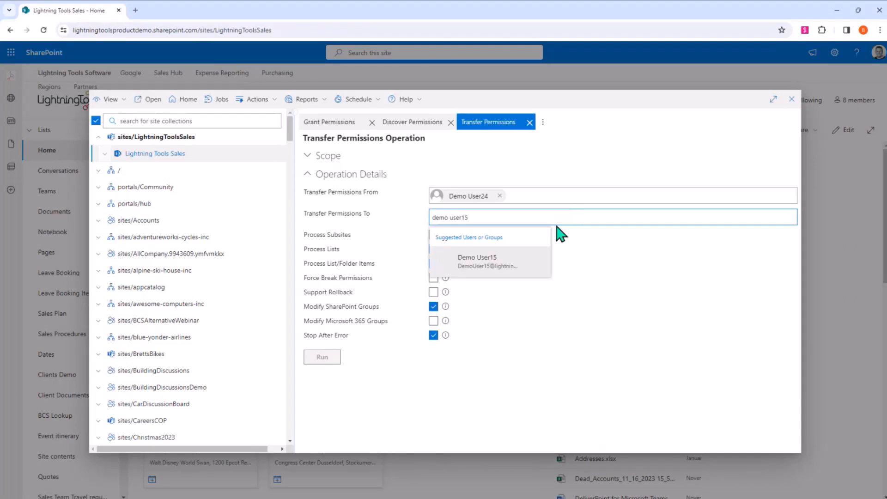
left_click(490, 260)
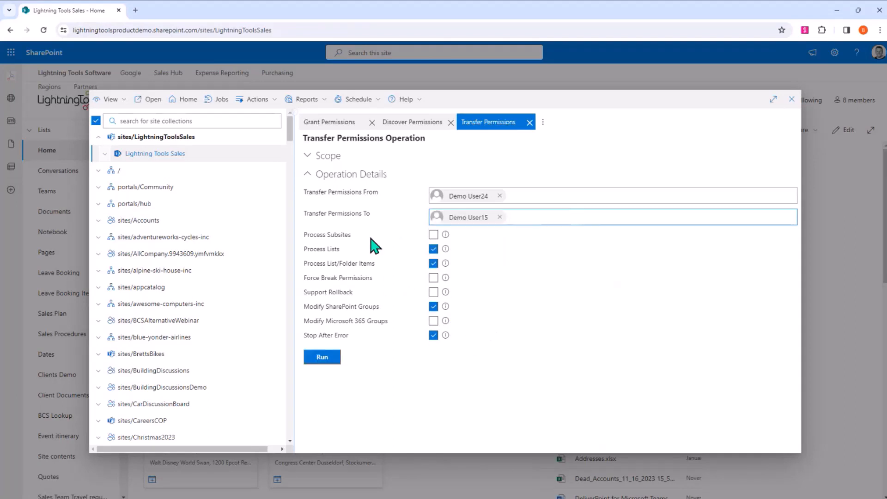
- Enable Support Rollback and Modify Microsoft 365 Groups, run the permissions transfer, and review its action log
left_click(434, 296)
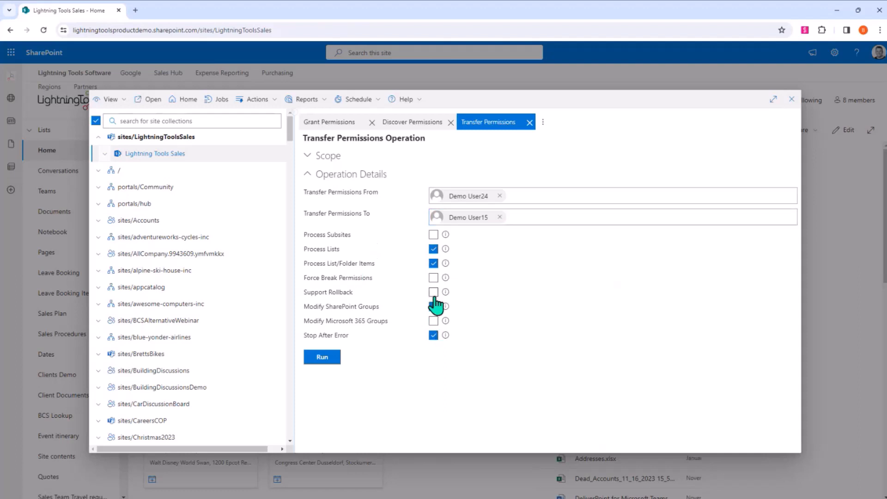
left_click(433, 292)
left_click(434, 320)
left_click(434, 335)
left_click(322, 358)
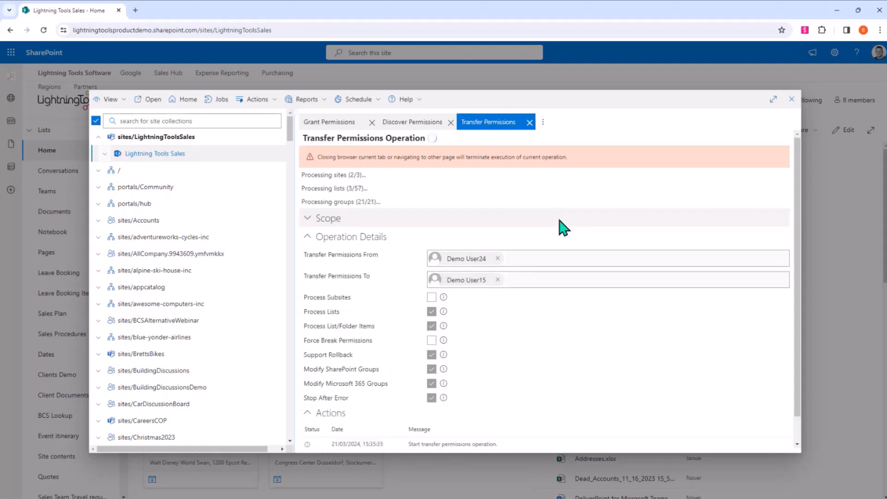
scroll(561, 224, "down", 1)
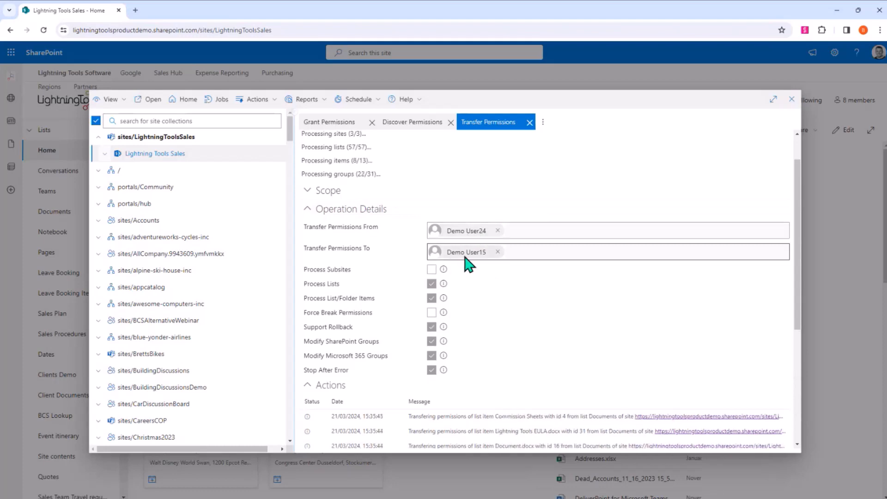
scroll(549, 309, "down", 2)
scroll(546, 309, "down", 4)
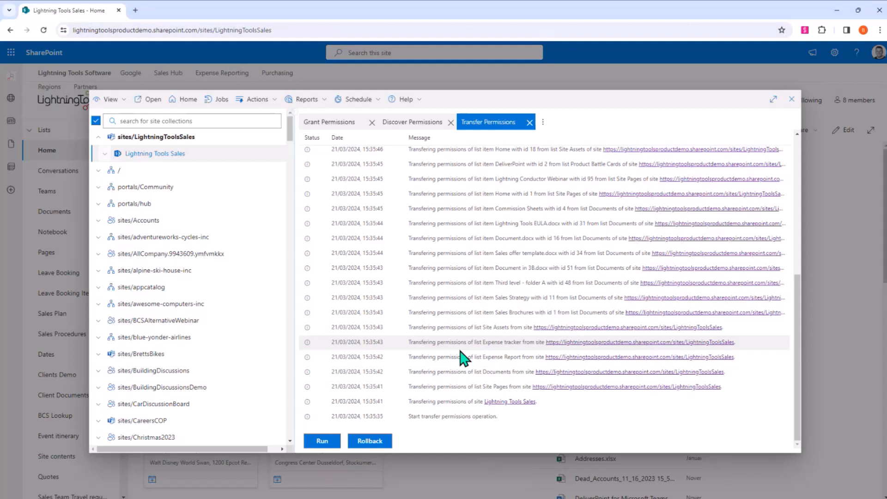
scroll(462, 359, "up", 5)
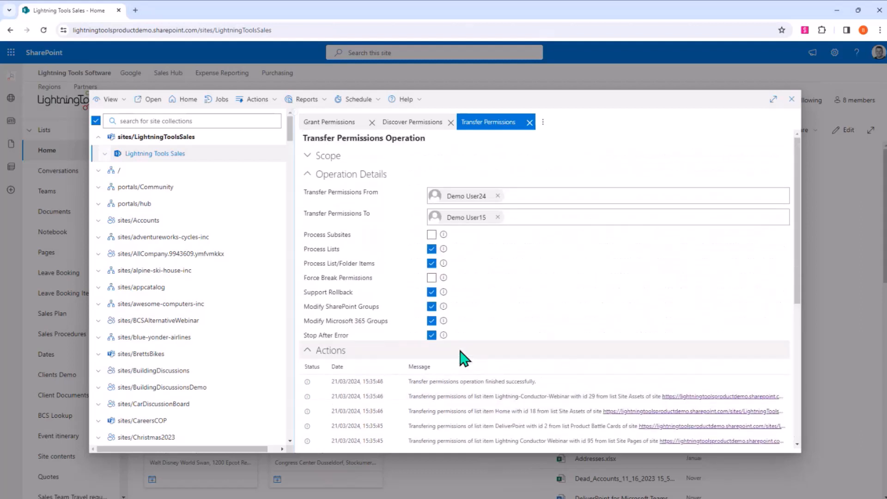
- Refresh the Discover Permissions report to check the site permissions after the transfer
left_click(417, 124)
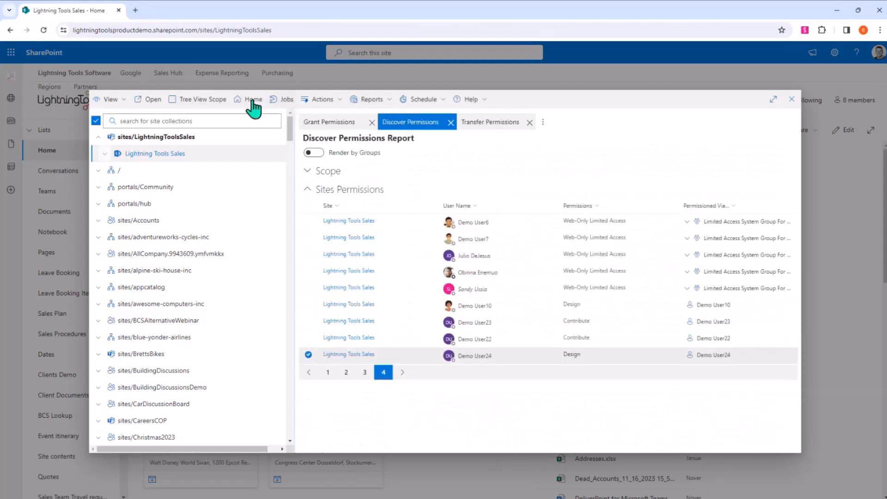
left_click(323, 105)
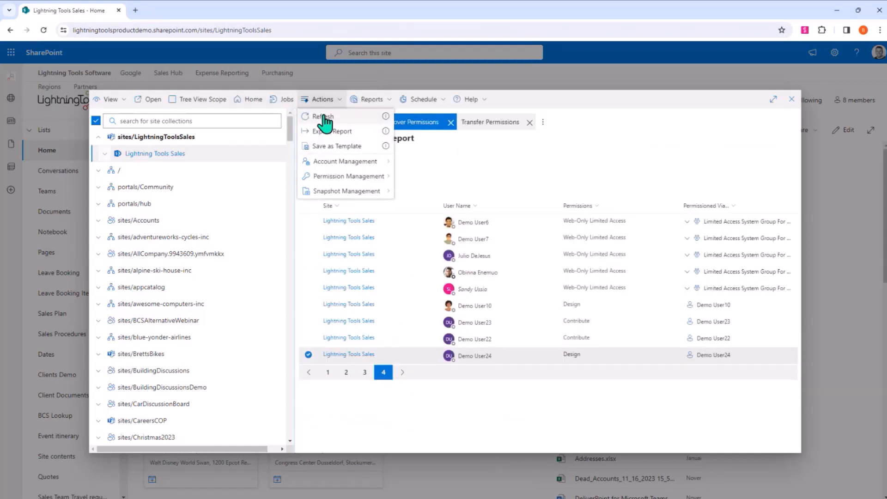
left_click(338, 116)
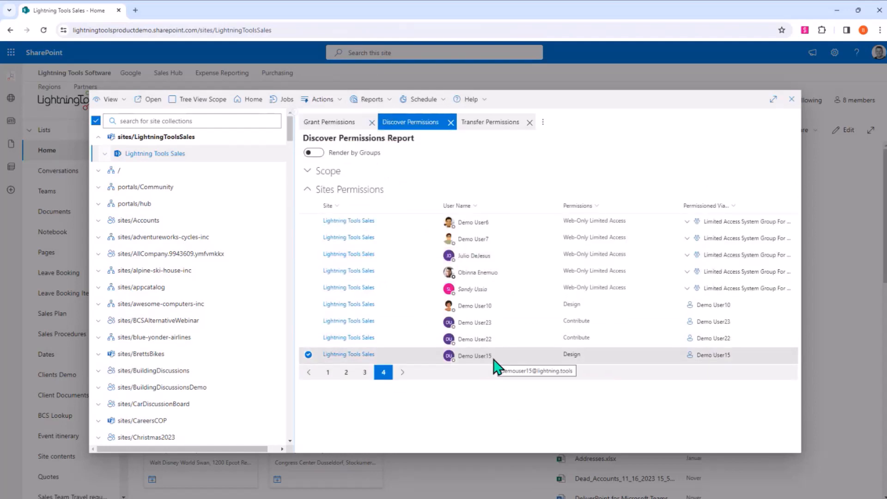
- Roll back the job that transferred permissions from Demo User24 to Demo User15, and review the rollback actions
left_click(284, 99)
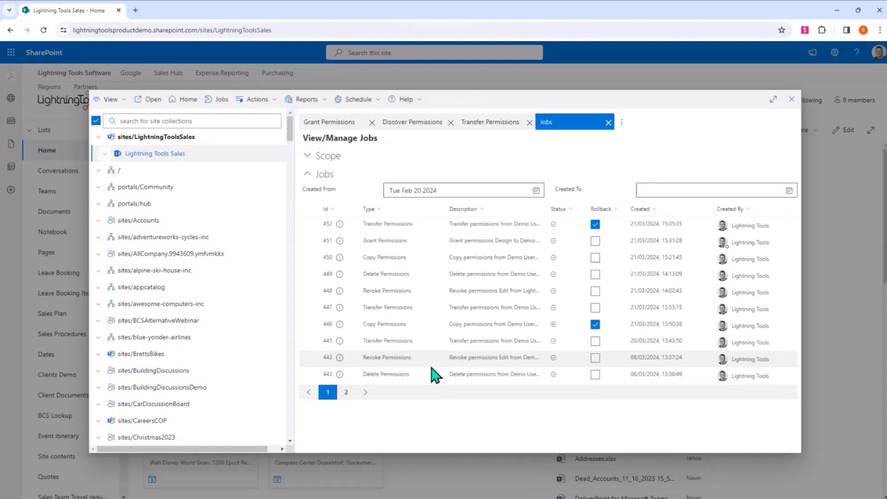
left_click(322, 229)
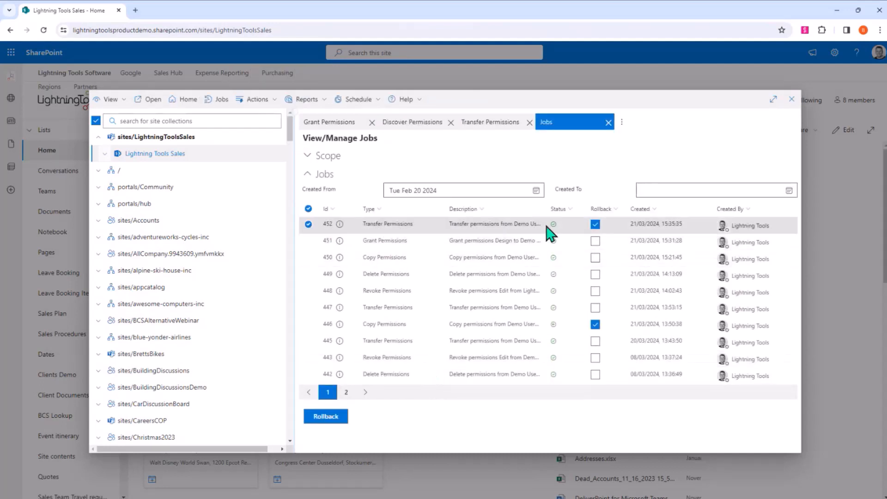
left_click_drag(547, 212, 609, 211)
left_click(343, 417)
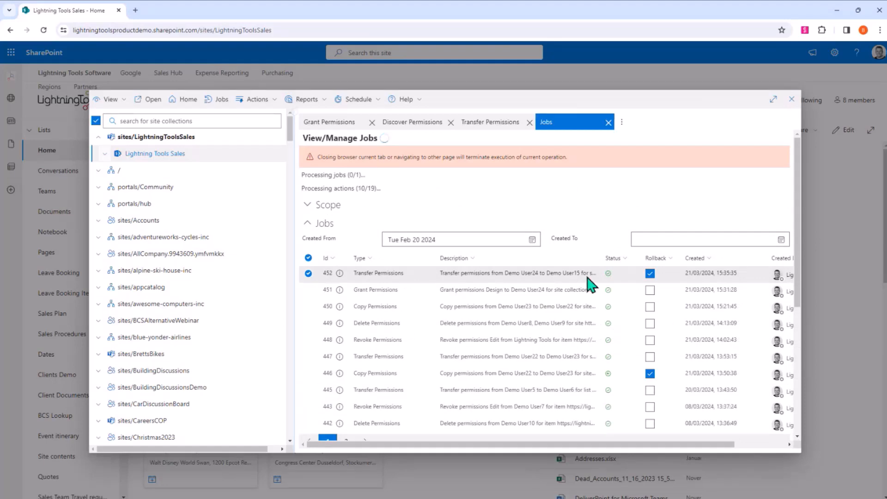
scroll(645, 341, "down", 8)
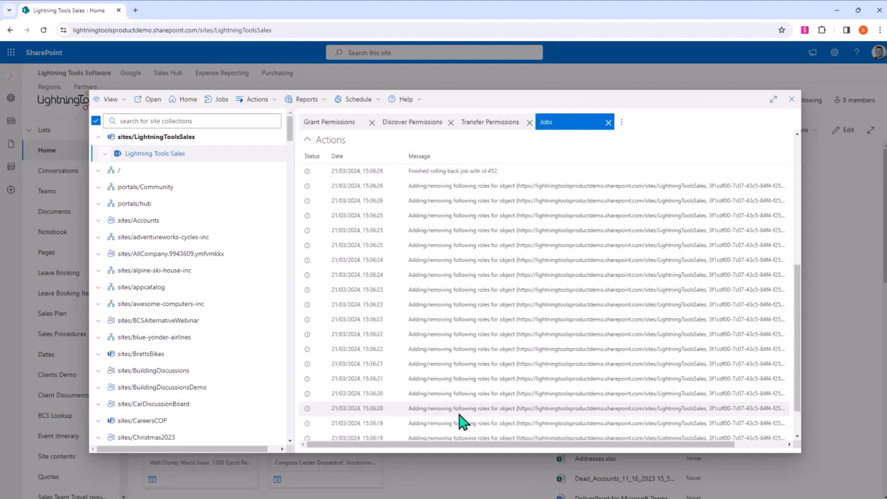
scroll(464, 392, "down", 3)
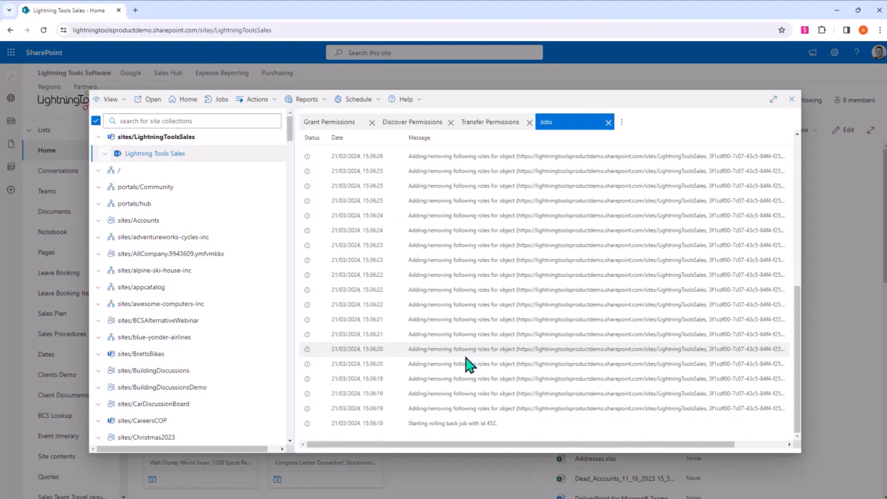
scroll(469, 364, "up", 10)
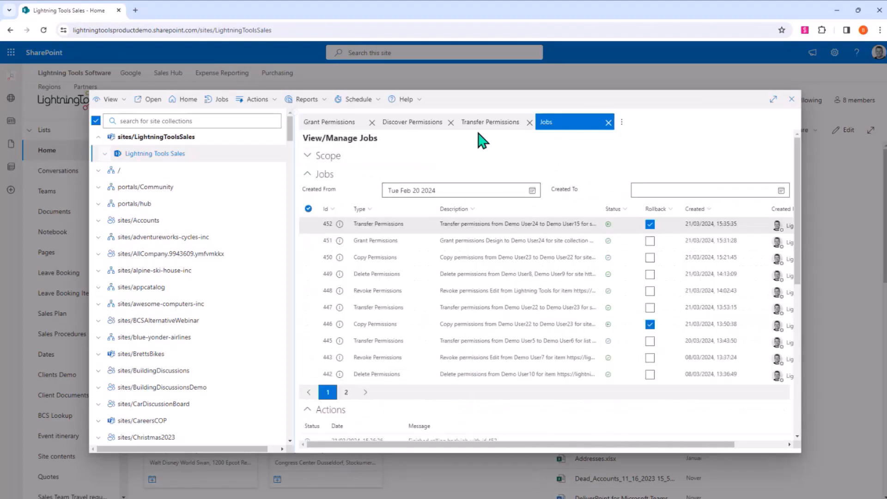
- Refresh the Discover Permissions report again to check the Design entry after the rollback
left_click(434, 131)
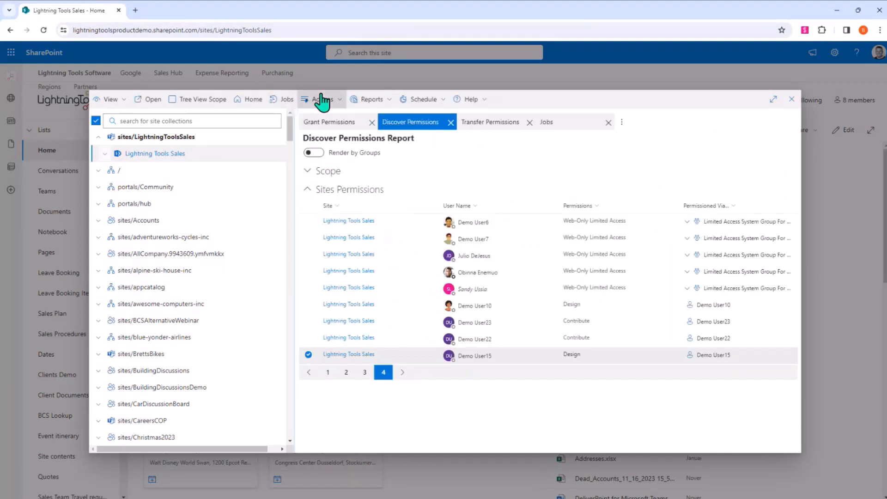
left_click(322, 99)
left_click(322, 118)
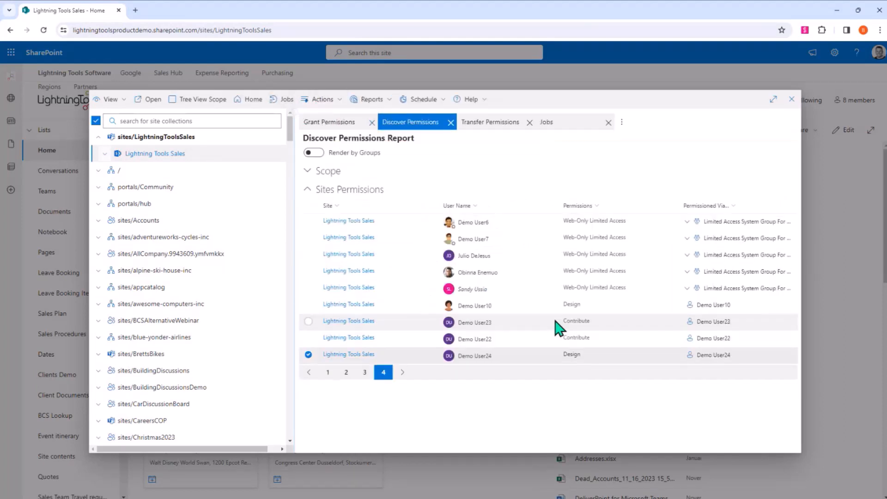
mouse_move(478, 365)
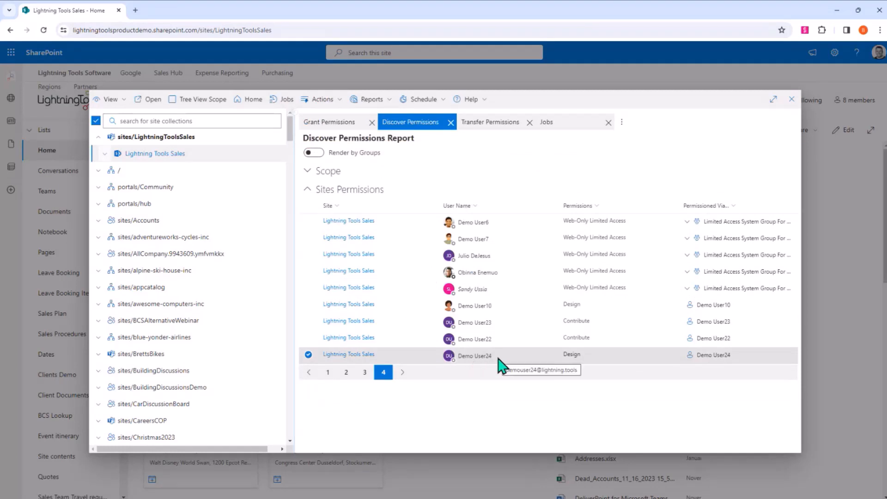
- Close the Discover Permissions report, the Transfer Permissions operation and the job list
left_click(451, 122)
left_click(451, 122)
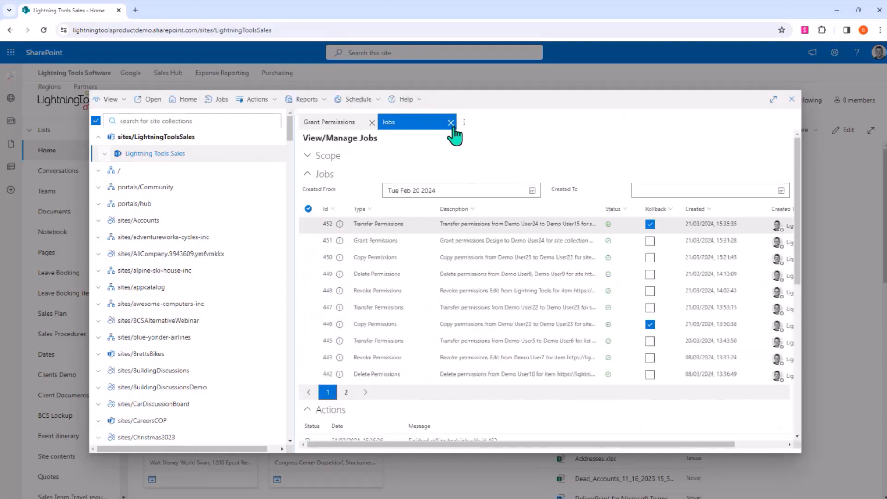
left_click(450, 122)
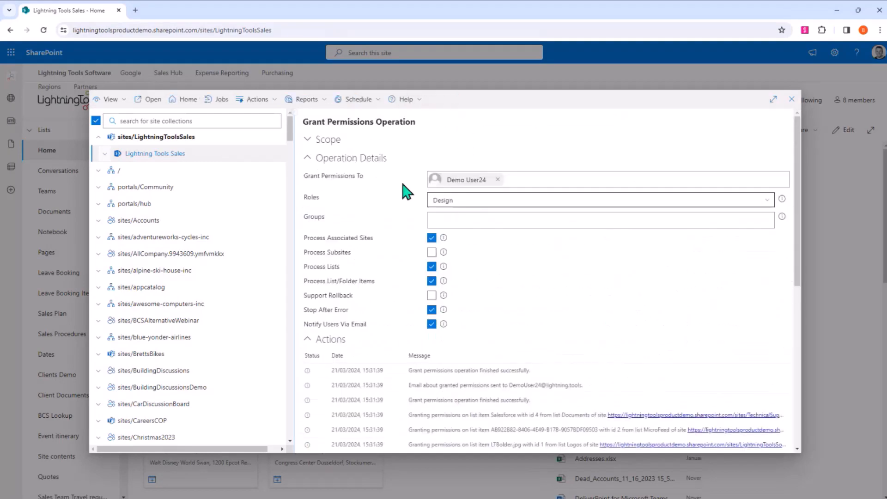
left_click(274, 103)
mouse_move(300, 117)
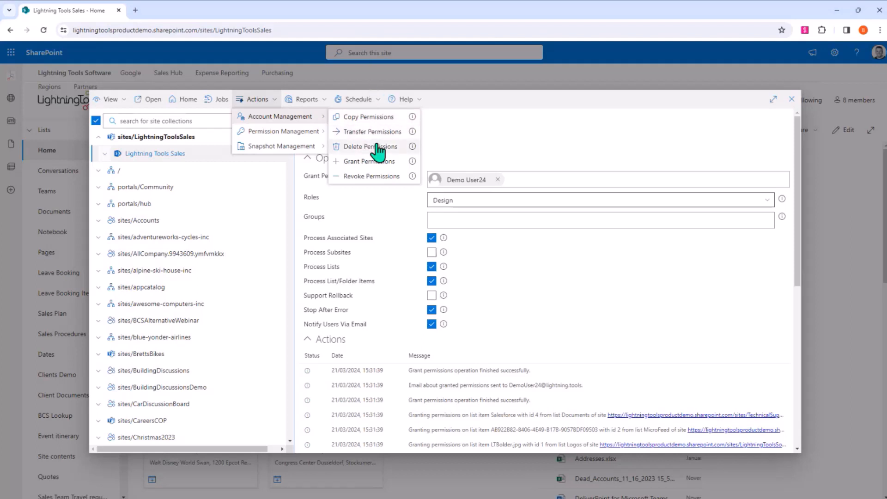
left_click(526, 111)
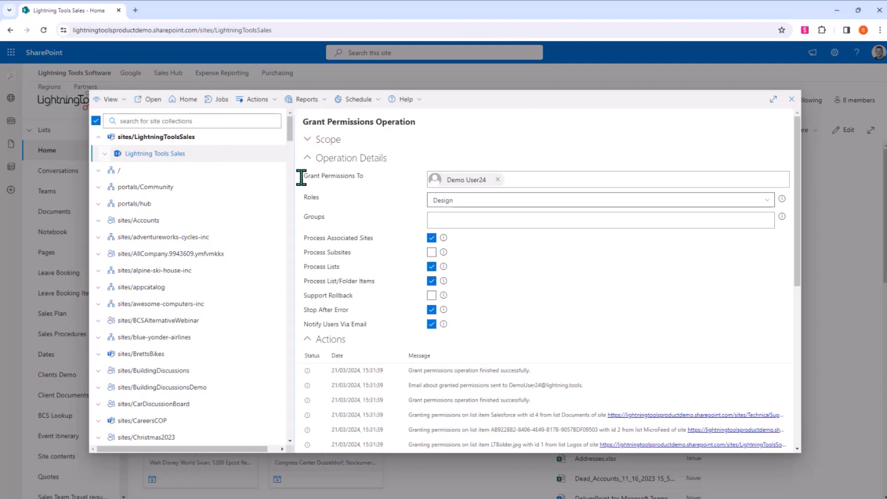
- Deselect Lightning Tools Sales, filter the site collections by "market", and select Marketing, MarketingHub, MarketingPlan, MarketingStrategy, MarketingStuff and SalesandMarketing
left_click(148, 137)
left_click(171, 138)
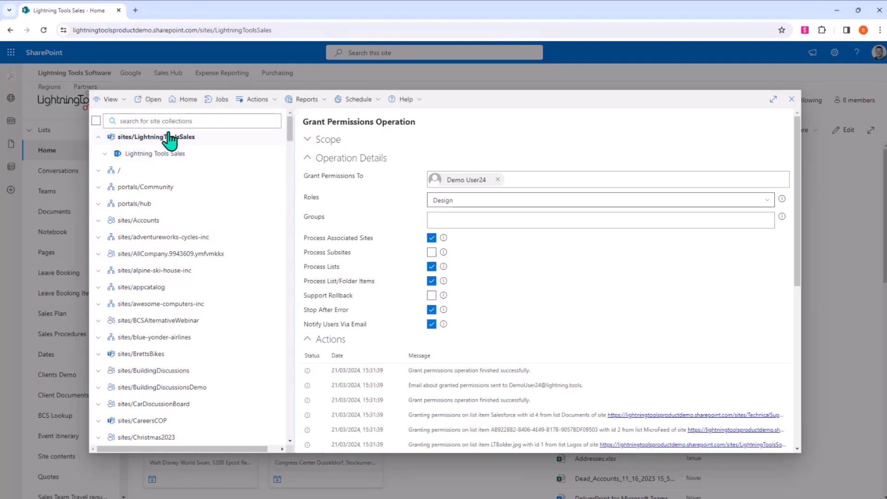
left_click(208, 122)
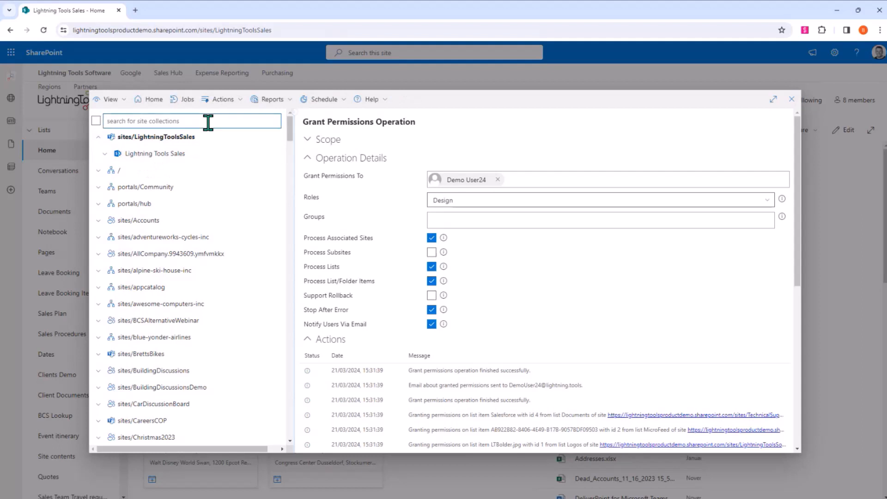
type("market")
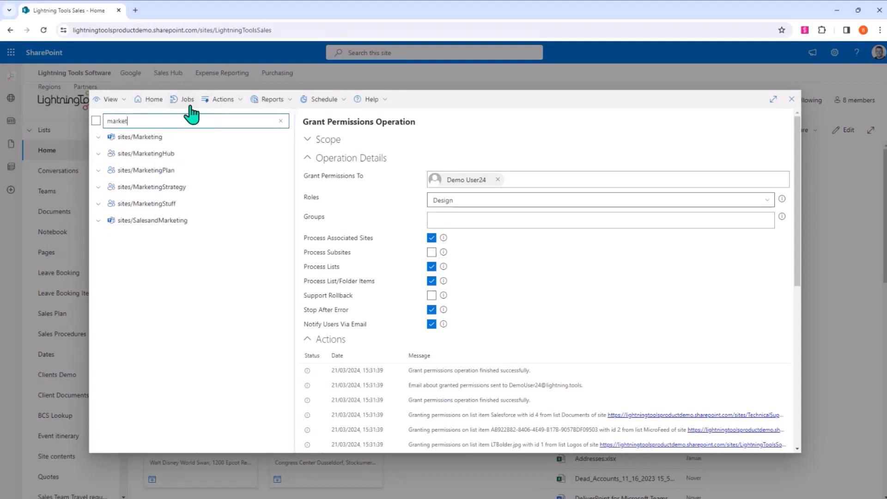
left_click(167, 141)
left_click(170, 155, "ctrl")
left_click(170, 169, "ctrl")
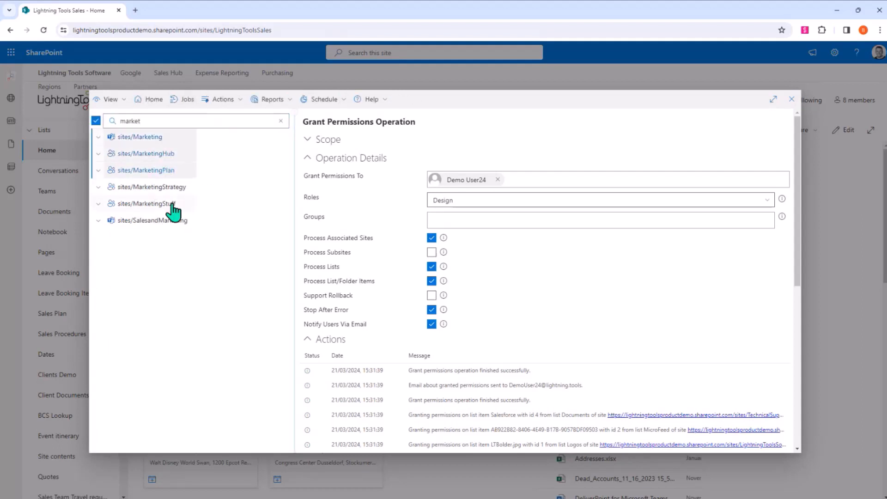
left_click(170, 191, "ctrl")
left_click(170, 204, "ctrl")
left_click(171, 221, "ctrl")
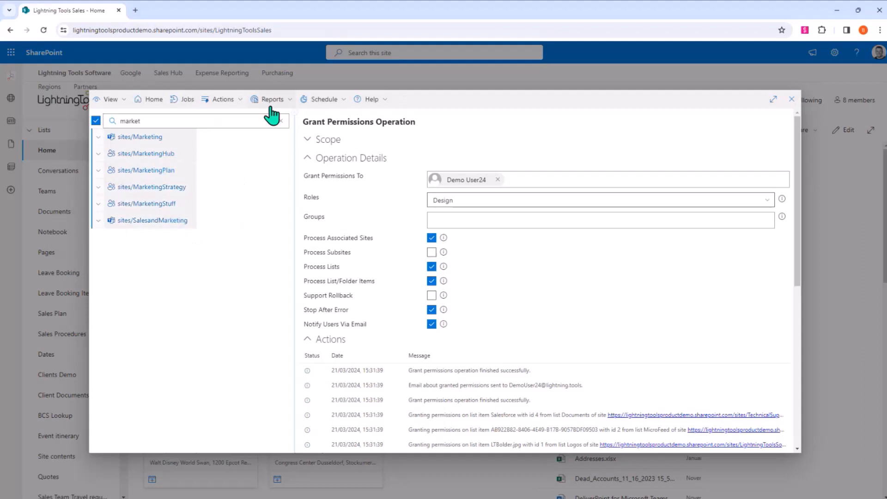
left_click(226, 100)
mouse_move(244, 116)
left_click(272, 99)
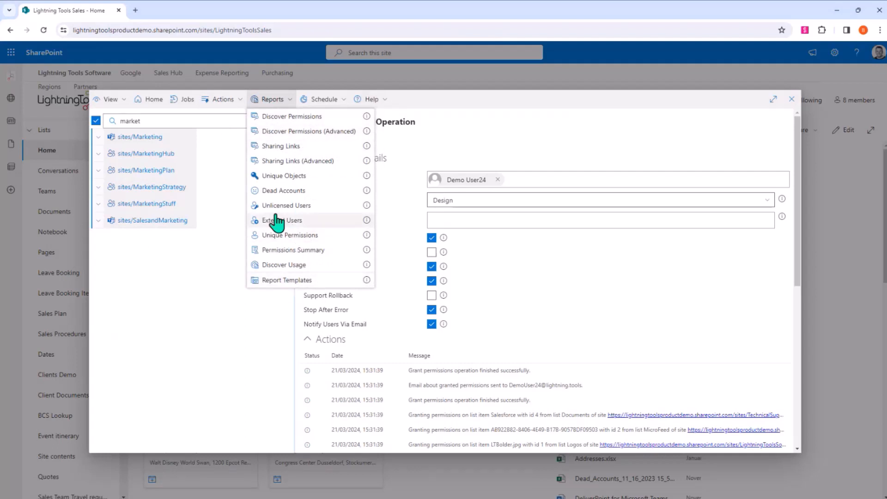
- Open the Scheduled Reports list and look over the report types available for scheduling
left_click(338, 104)
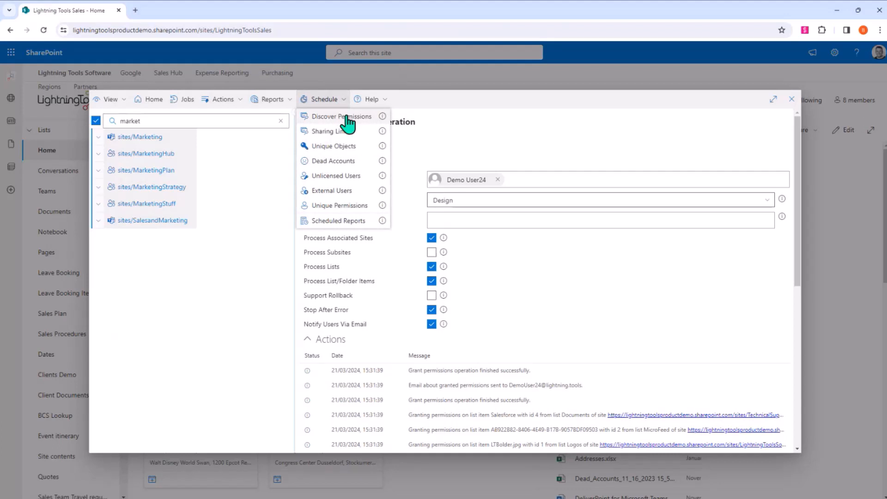
left_click(342, 221)
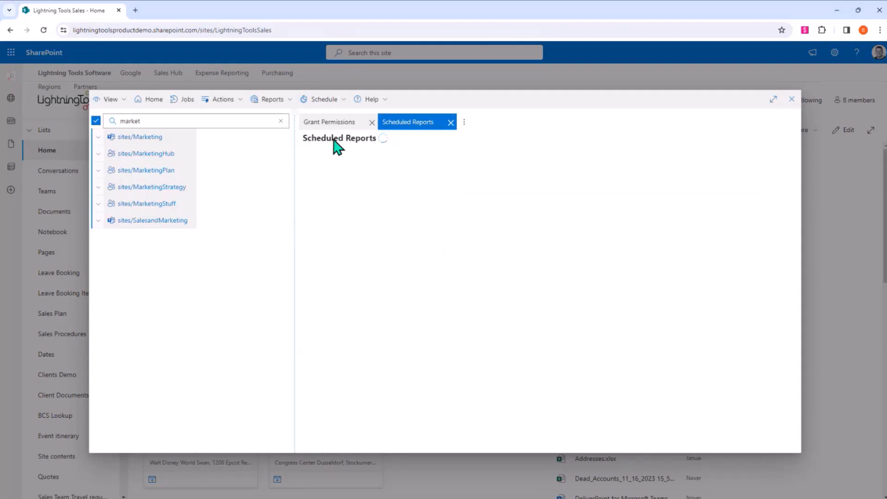
left_click(286, 103)
left_click(324, 100)
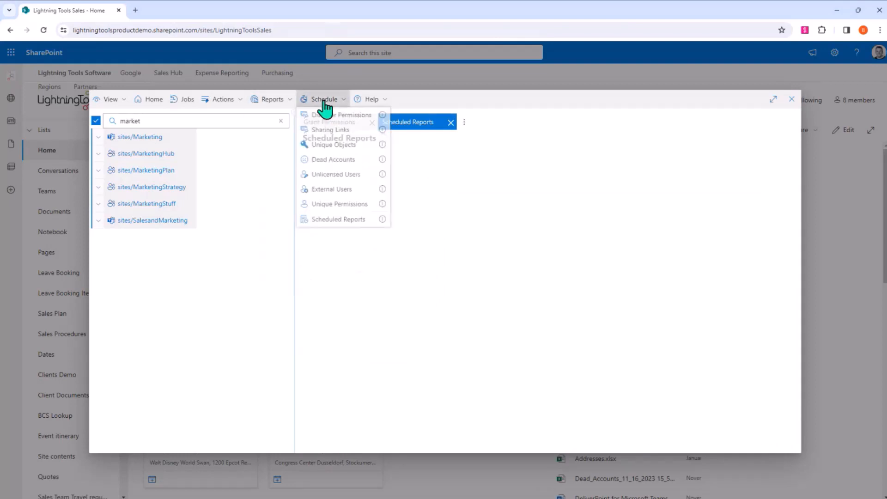
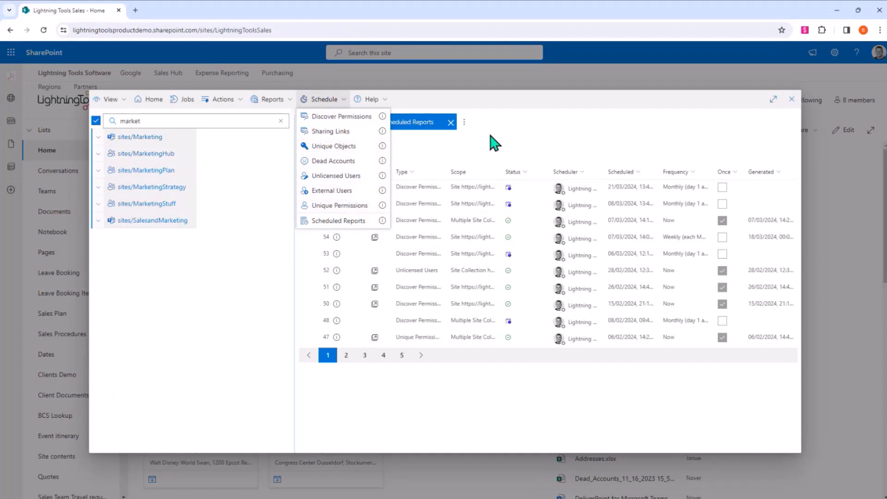
- Open scheduled Discover Permissions report 55, covering multiple site collections, and look through its sites, lists and items permissions
left_click(536, 107)
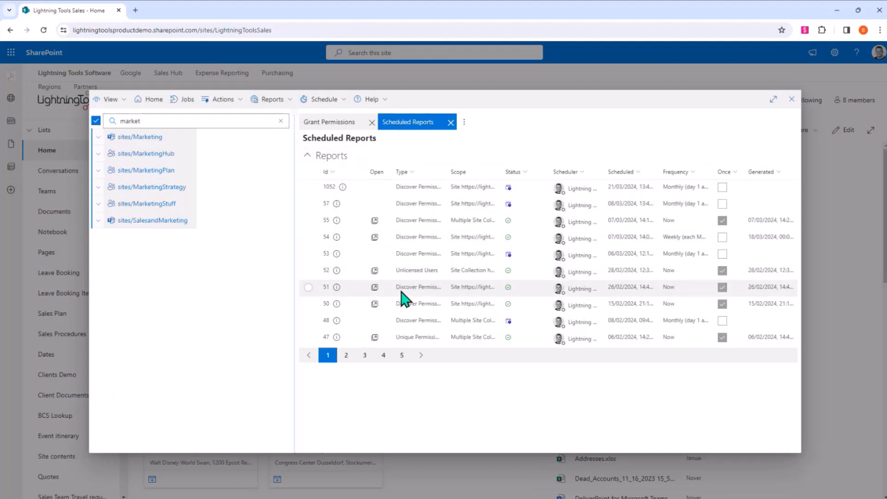
left_click(375, 222)
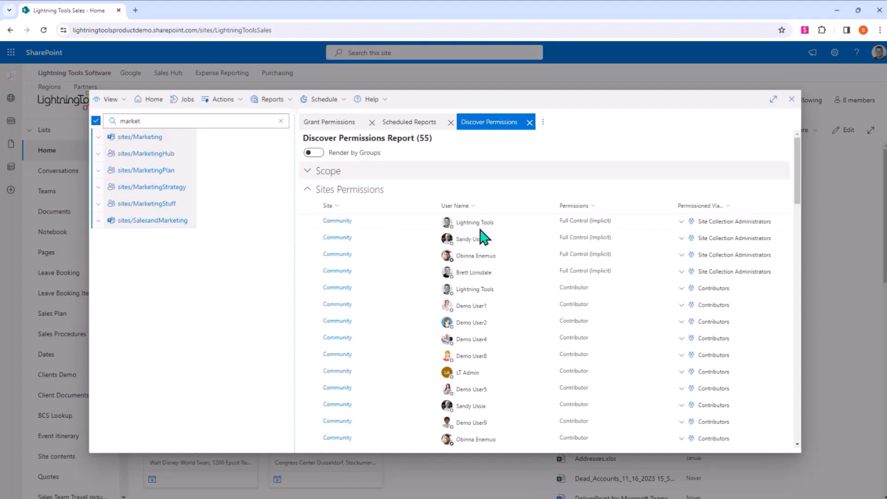
scroll(463, 201, "down", 1)
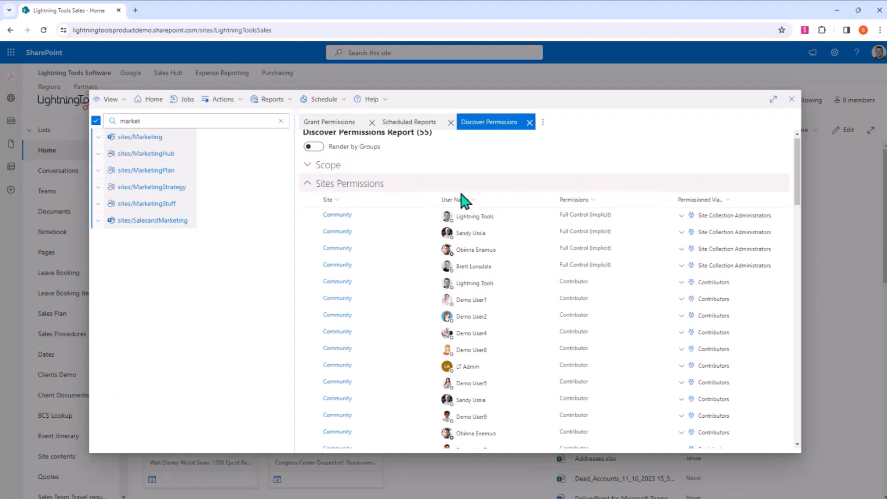
scroll(463, 201, "down", 4)
scroll(463, 201, "down", 10)
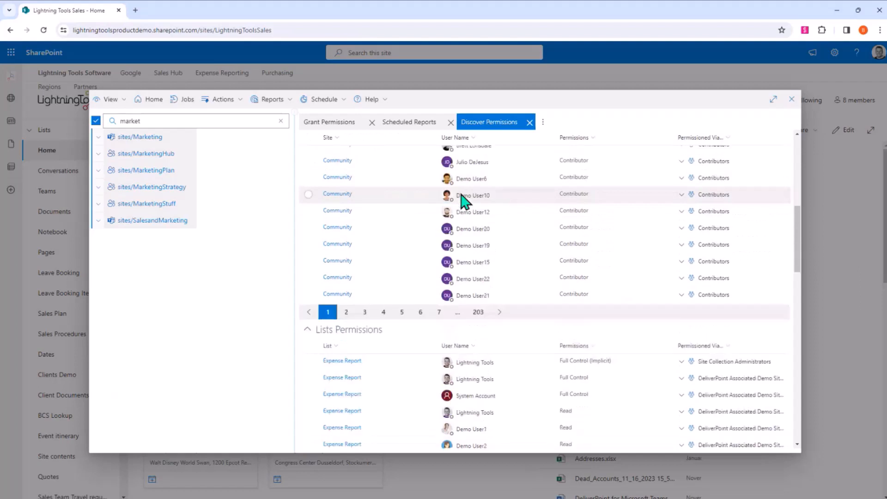
scroll(464, 201, "down", 1)
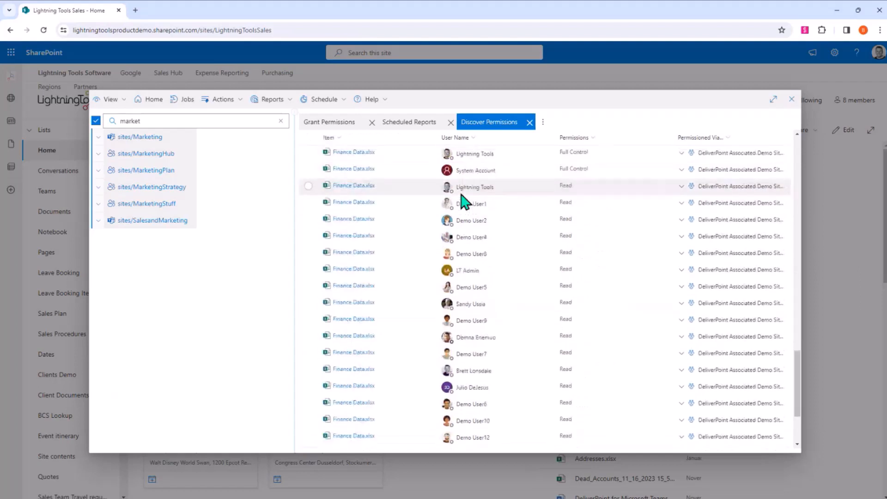
scroll(485, 339, "up", 5)
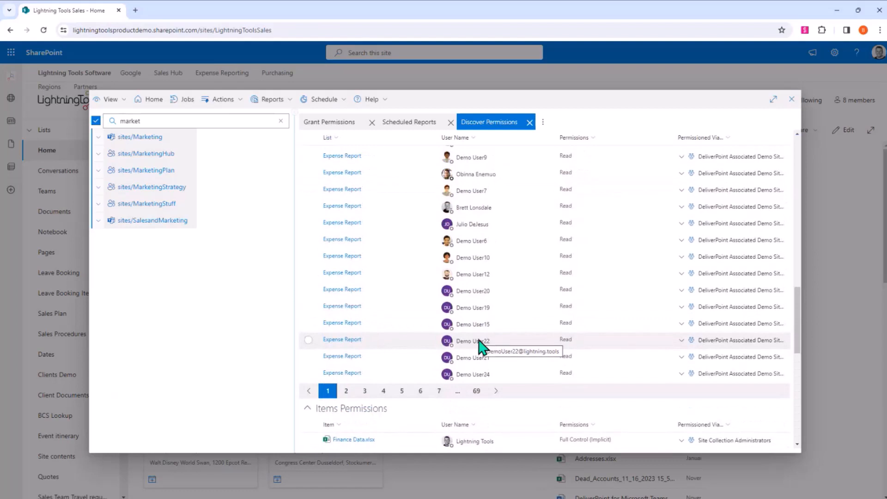
scroll(479, 341, "up", 5)
scroll(481, 347, "up", 10)
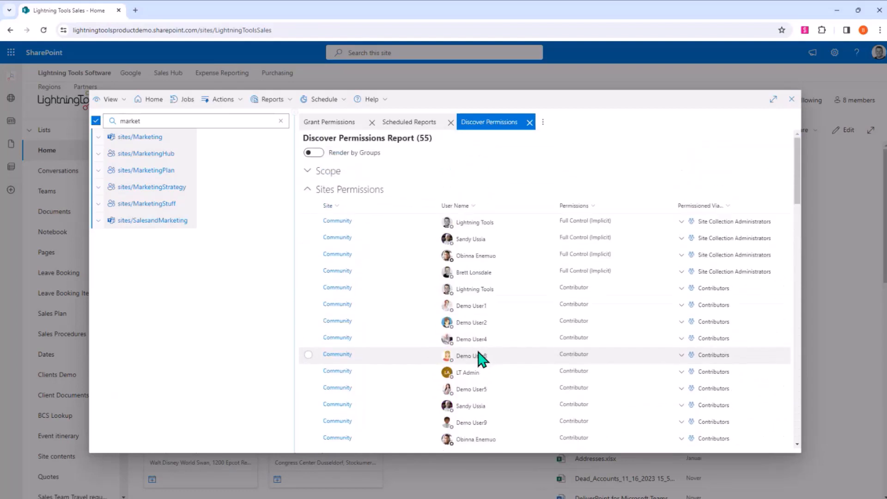
- Sort the report's site permissions by permission ascending and filter them to the Full Control permission level
left_click(583, 206)
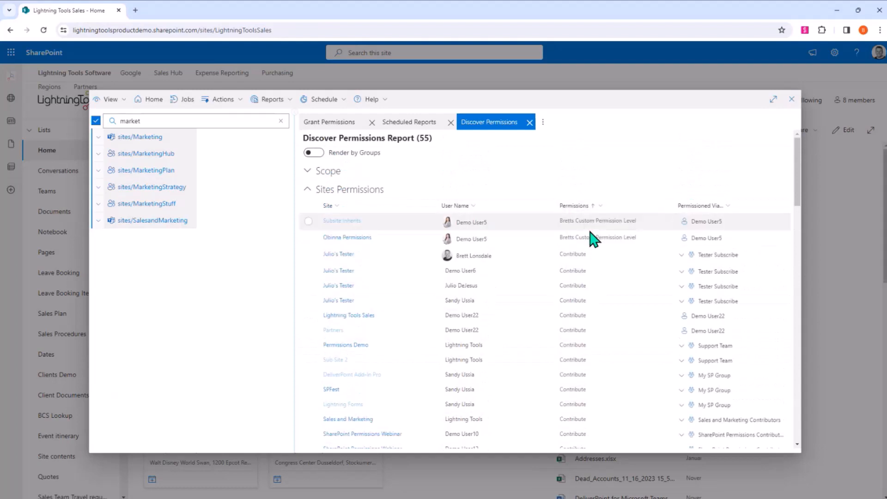
left_click(600, 206)
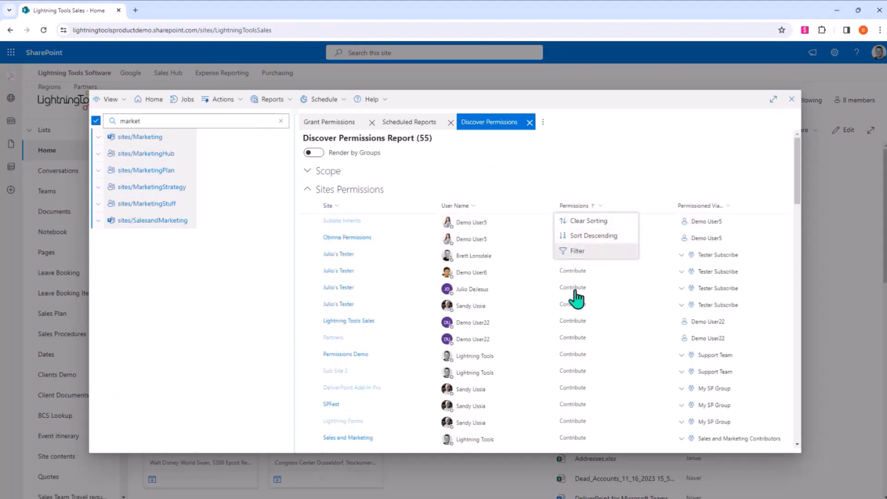
left_click(577, 250)
left_click(601, 280)
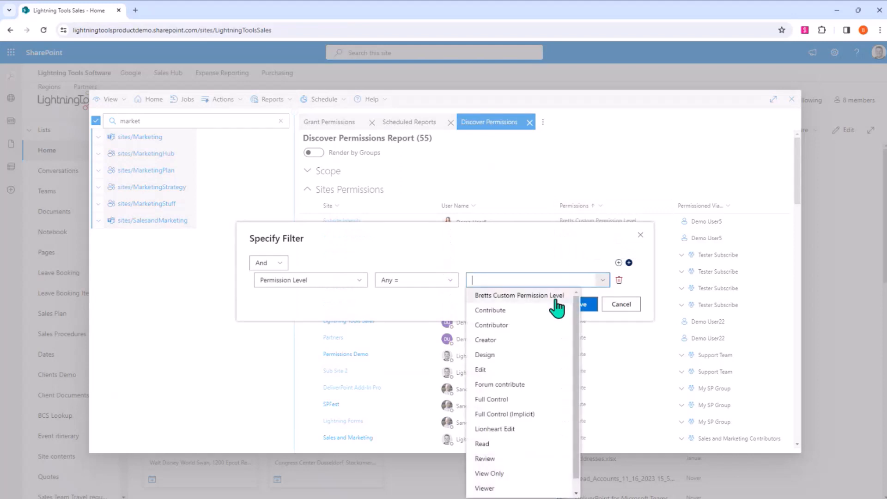
left_click(511, 400)
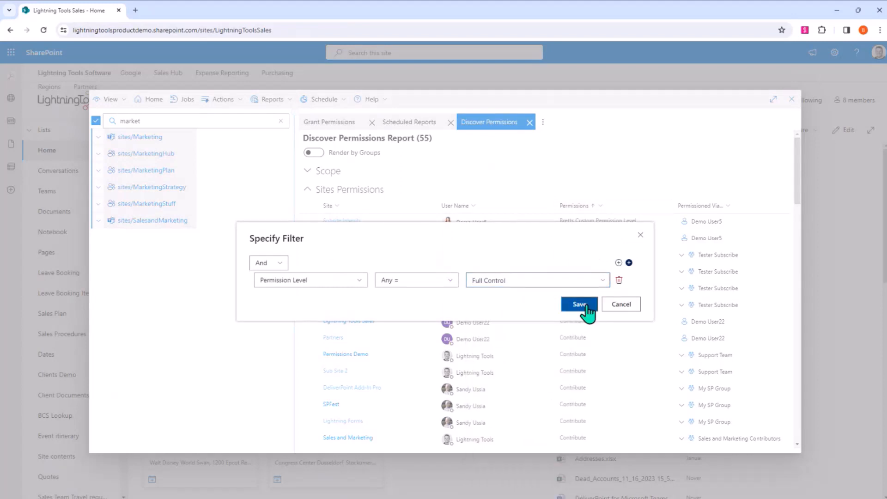
left_click(581, 304)
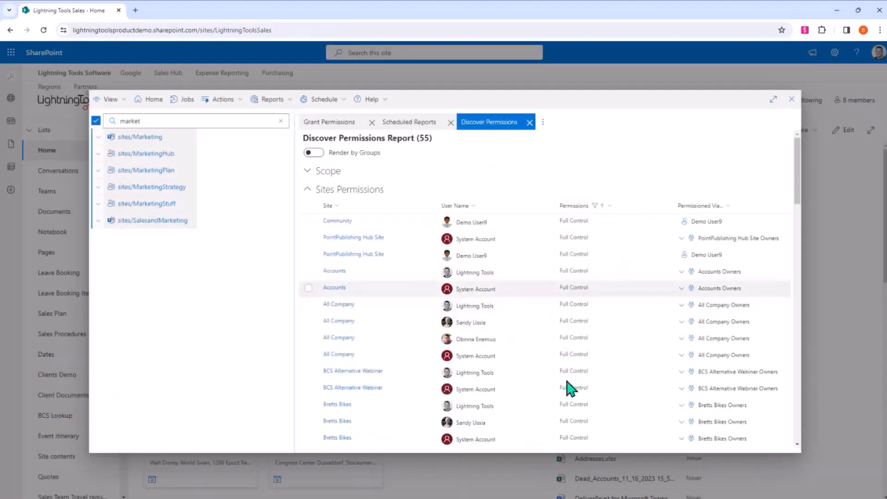
- Delete Demo User9's direct Full Control permissions on PointPublishing Hub Site, using the default operation options
left_click(309, 254)
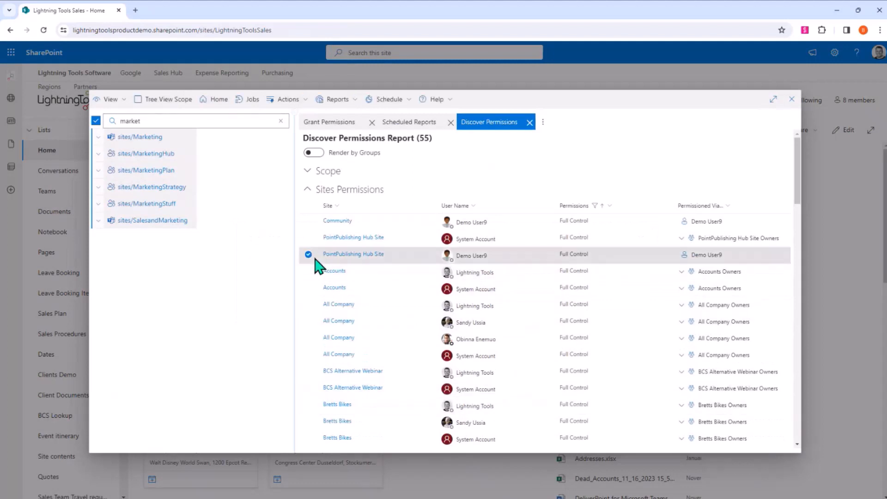
left_click(289, 100)
mouse_move(331, 163)
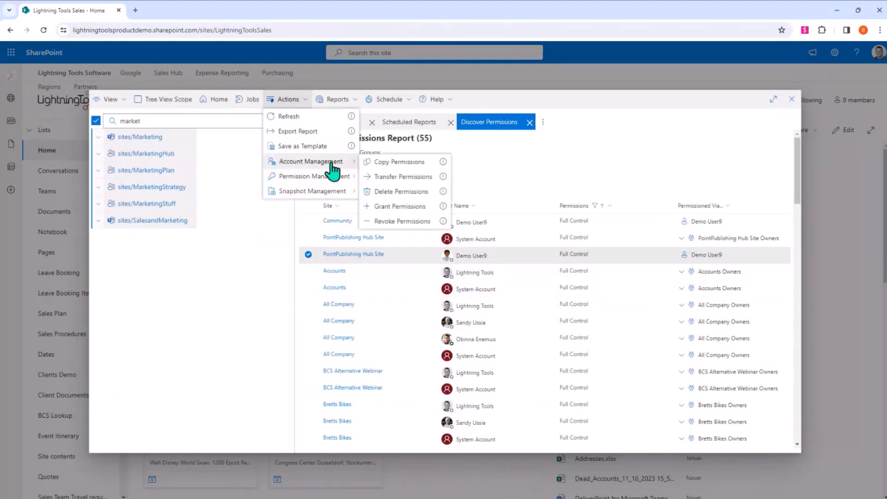
left_click(427, 193)
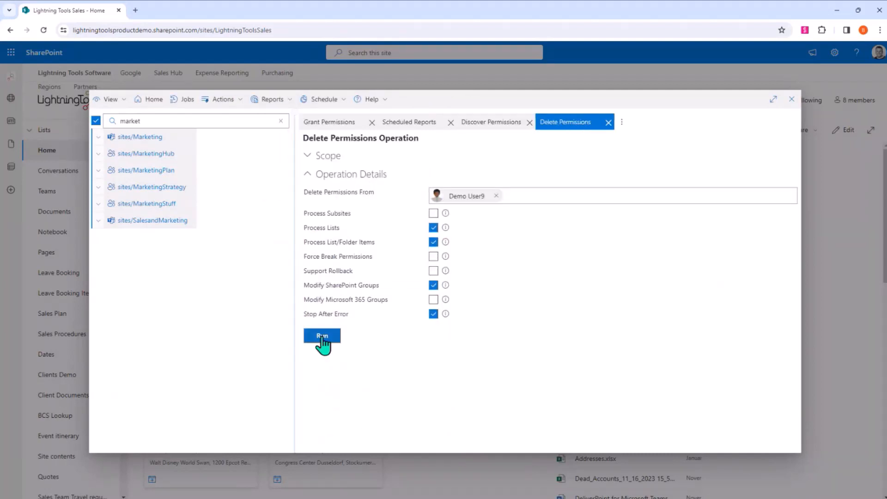
left_click(322, 337)
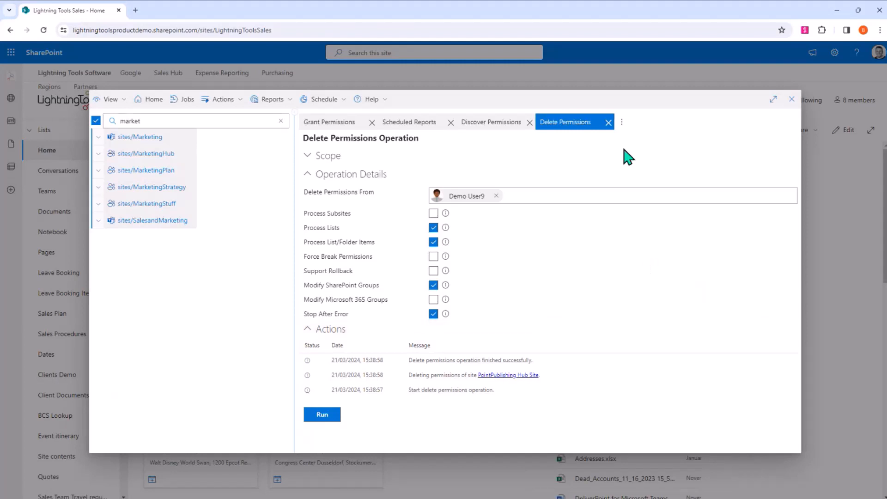
- Close the Delete Permissions operation, report 55 and the Scheduled Reports list
left_click(608, 122)
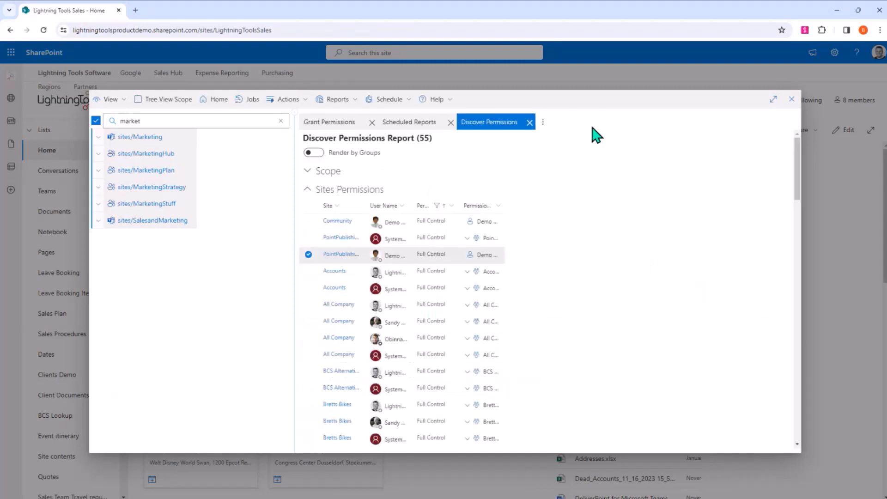
left_click(530, 123)
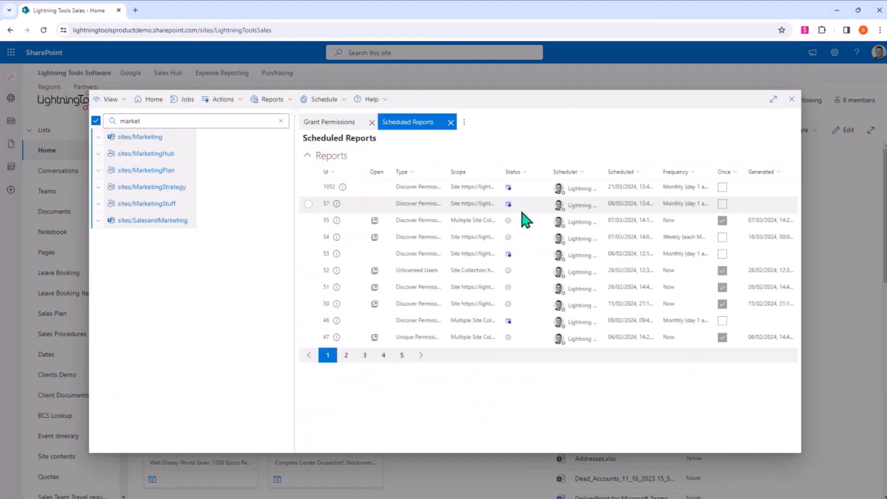
left_click(450, 123)
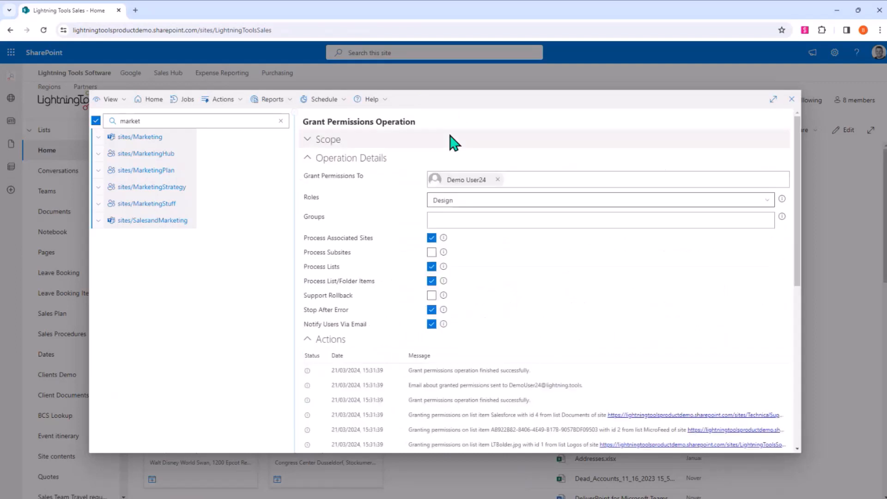
- Look over the scope, filter fields and settings for scheduling a Discover Permissions report on the marketing sites, and close the form unscheduled
left_click(326, 100)
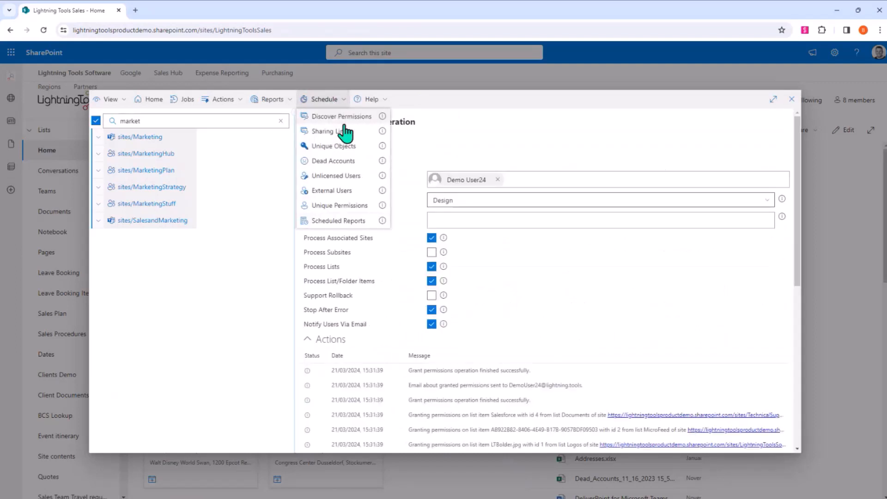
left_click(351, 117)
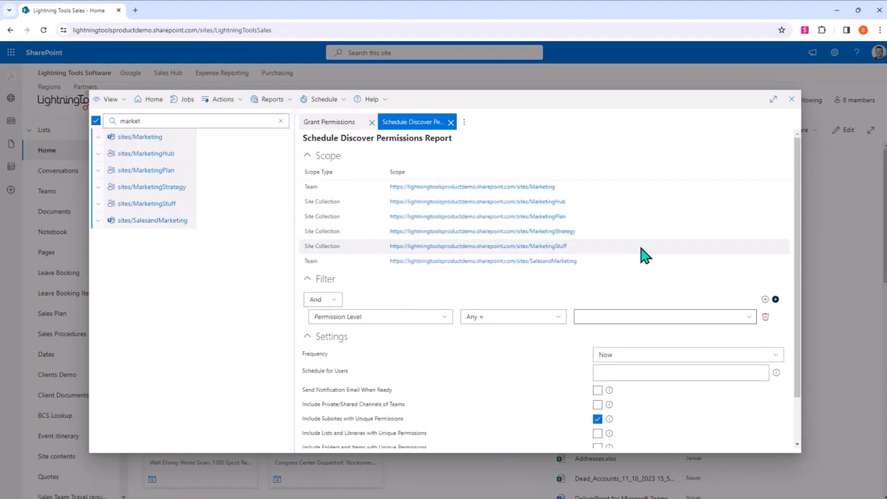
scroll(596, 254, "down", 2)
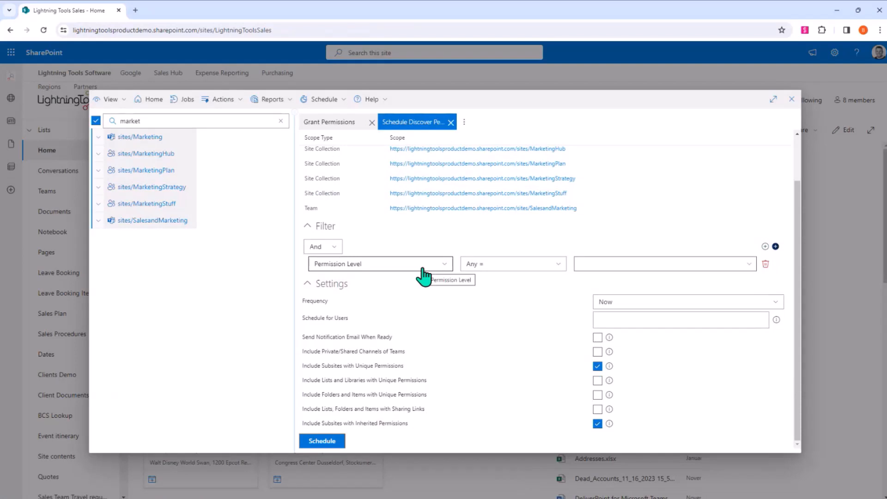
left_click(395, 262)
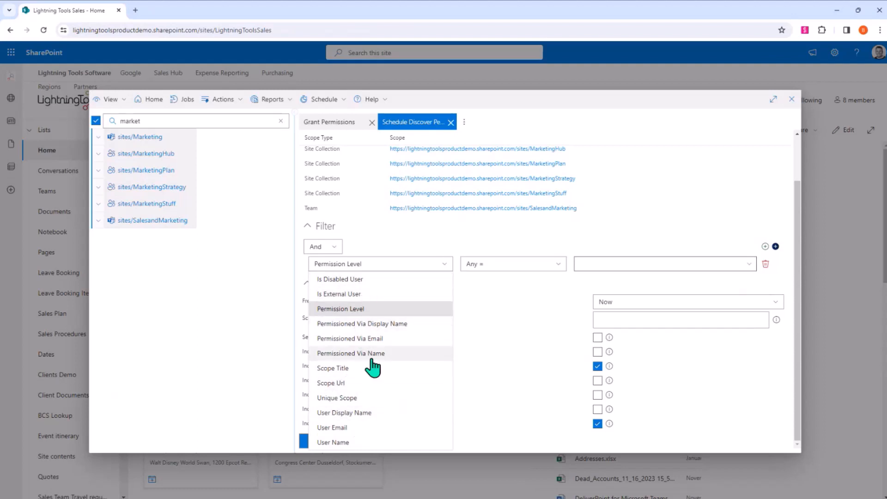
left_click(787, 403)
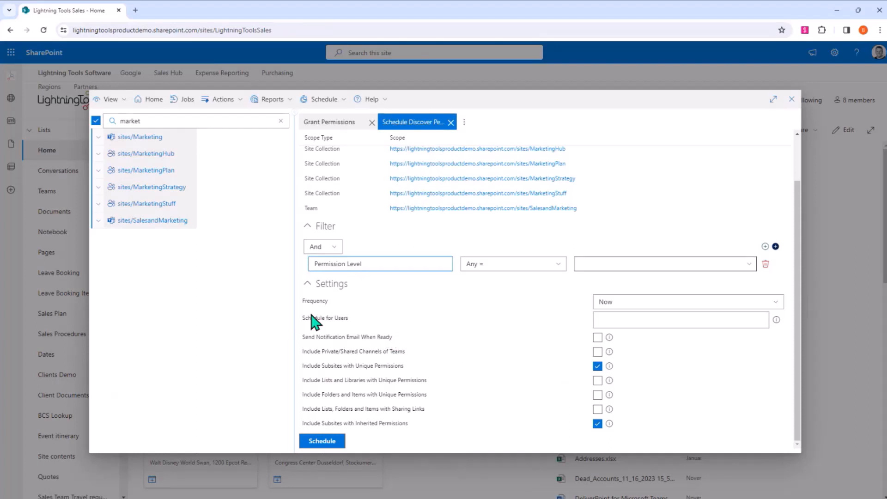
left_click_drag(303, 317, 390, 330)
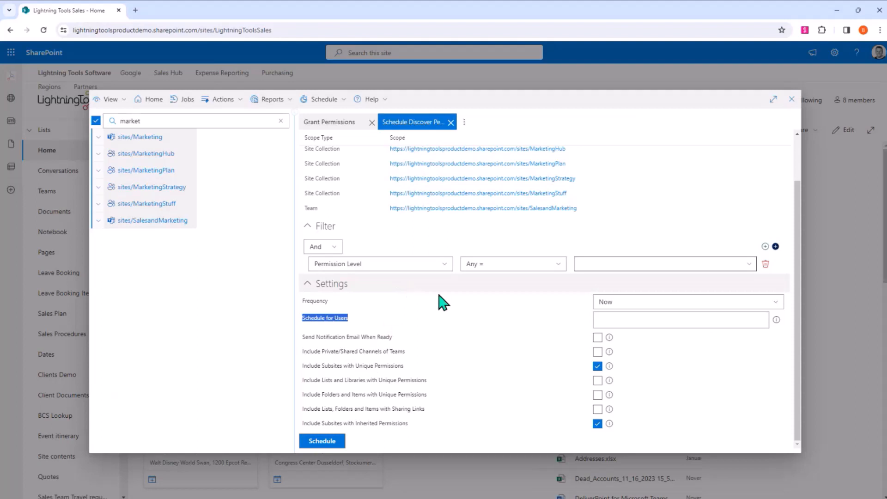
left_click(450, 122)
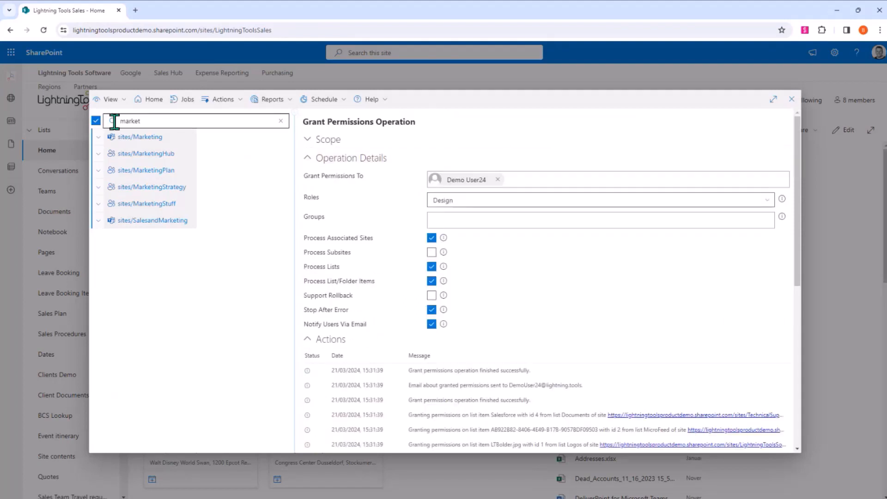
- Clear the site selection and the "market" filter, keep the Tenant View, and select sites/LightningToolsSales
left_click(96, 120)
left_click(280, 121)
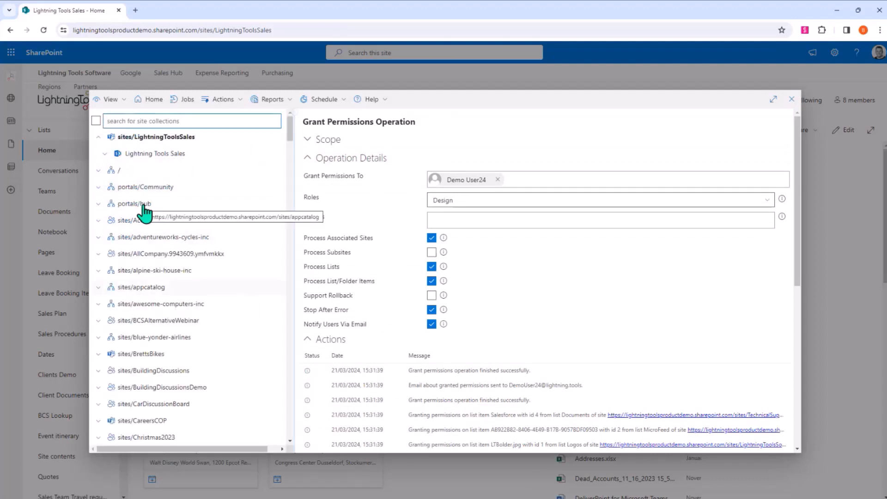
left_click(123, 101)
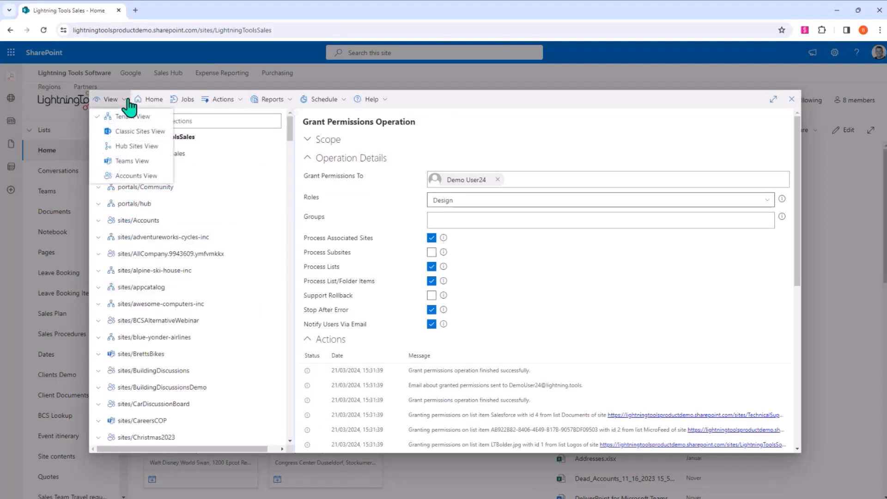
left_click(134, 123)
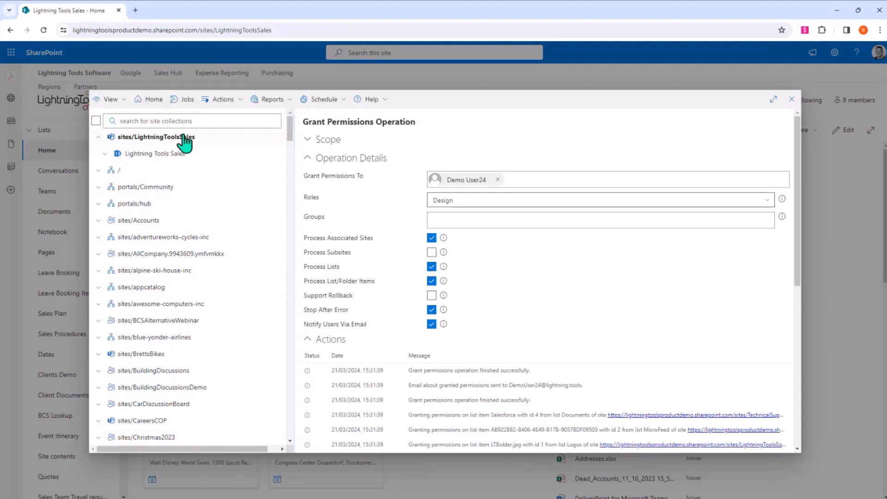
left_click(207, 138)
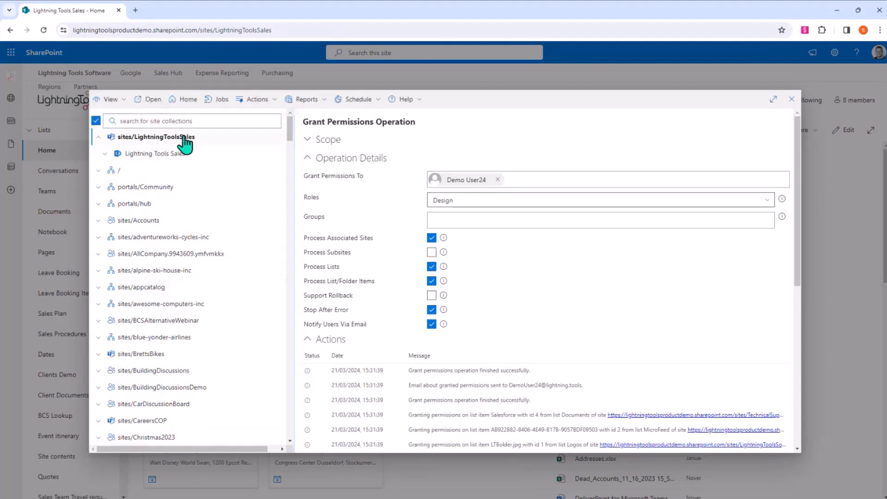
- Start an advanced Discover Permissions report including private/shared Teams channels and uniquely permissioned lists, libraries, folders and items
left_click(328, 102)
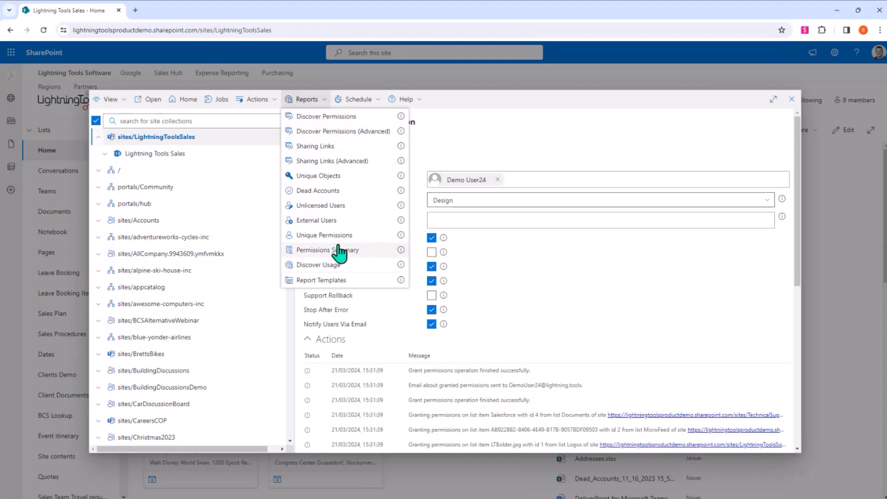
left_click(343, 134)
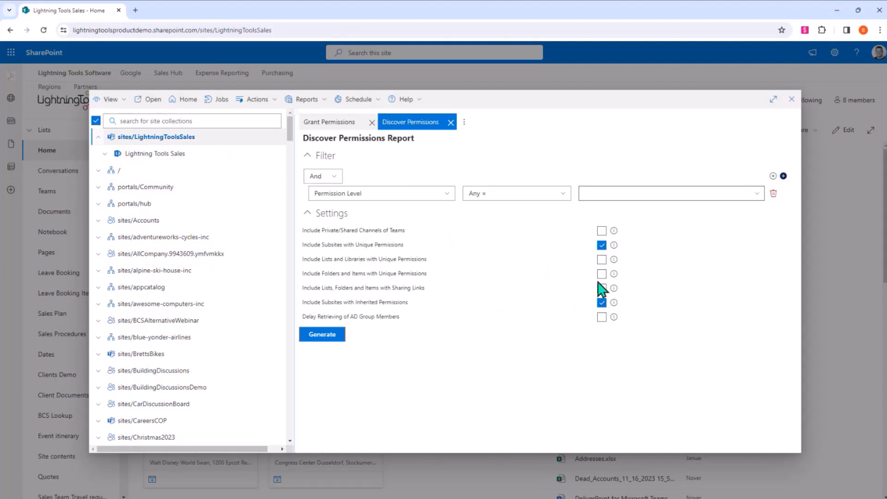
left_click(601, 231)
left_click(601, 259)
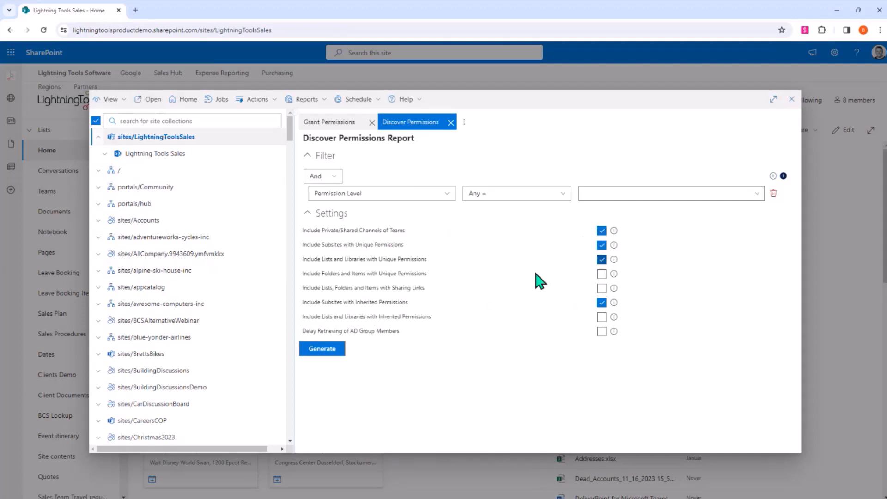
left_click(601, 273)
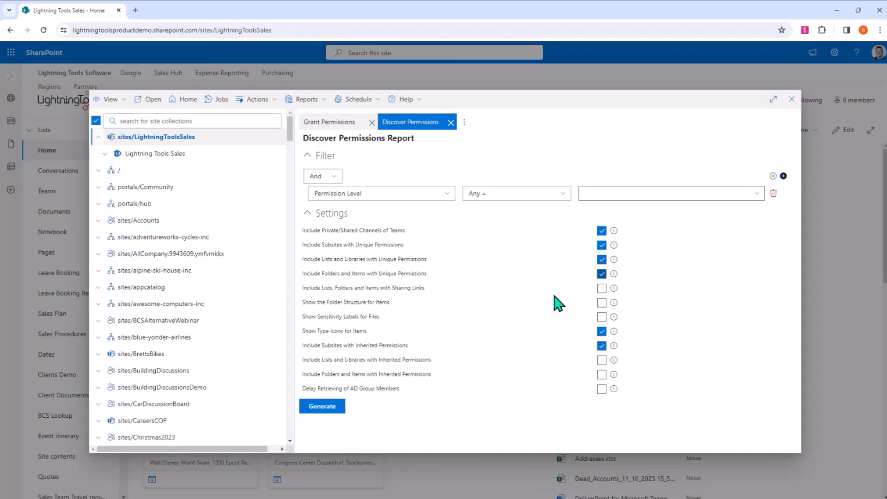
- Generate the report with sharing links and file sensitivity labels included and subsites with inherited permissions excluded
left_click(602, 289)
left_click(602, 317)
left_click(602, 345)
left_click(322, 406)
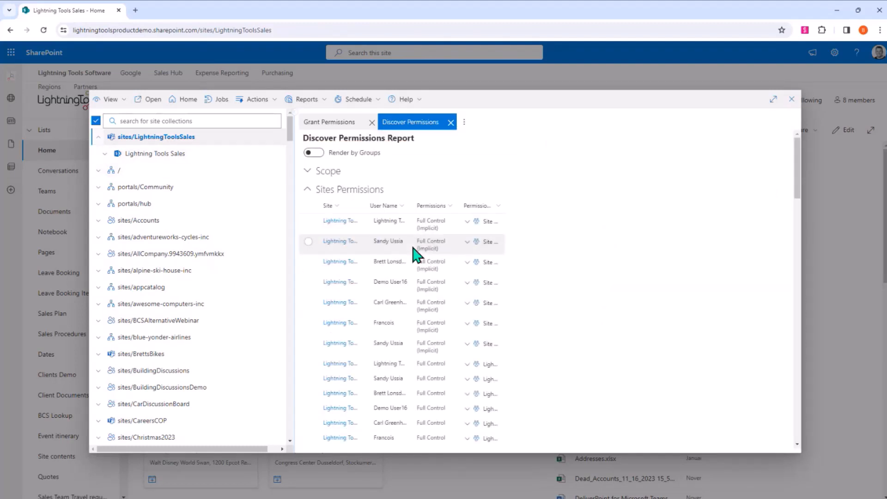
- Look through the site, list and item permissions in the Discover Permissions report, clear the site selection and close the report
scroll(480, 268, "down", 5)
scroll(396, 292, "down", 5)
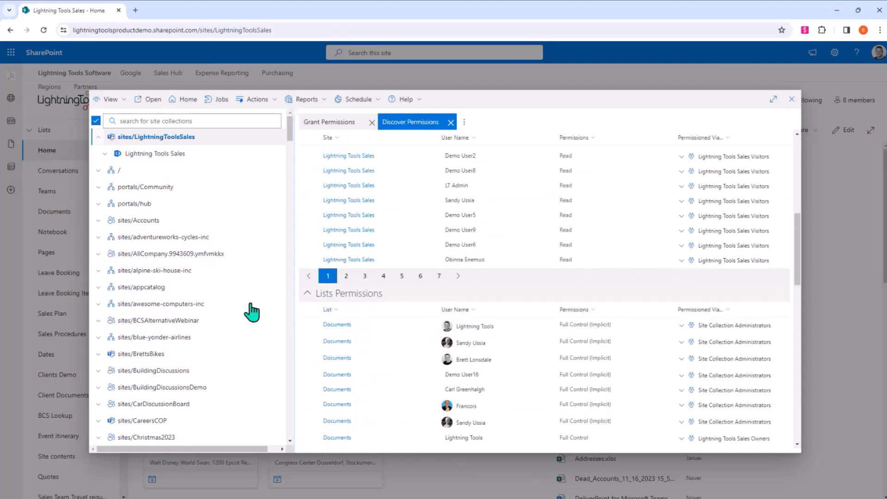
scroll(393, 341, "down", 2)
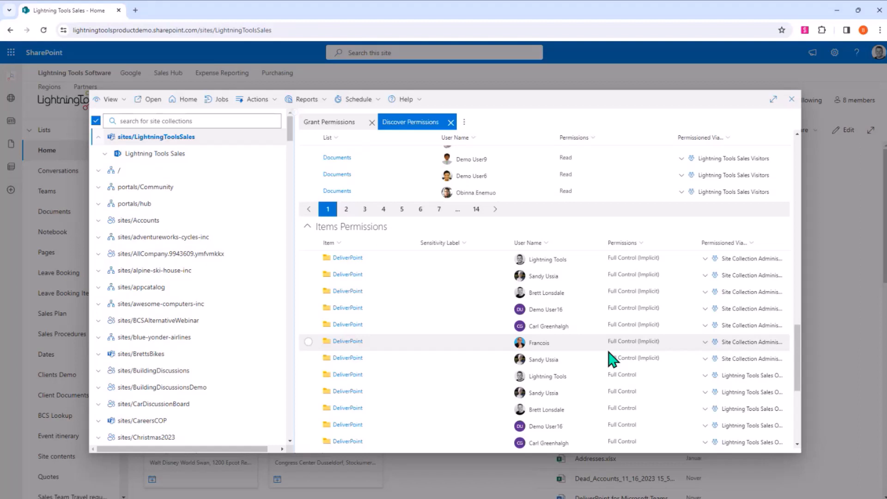
scroll(612, 358, "down", 5)
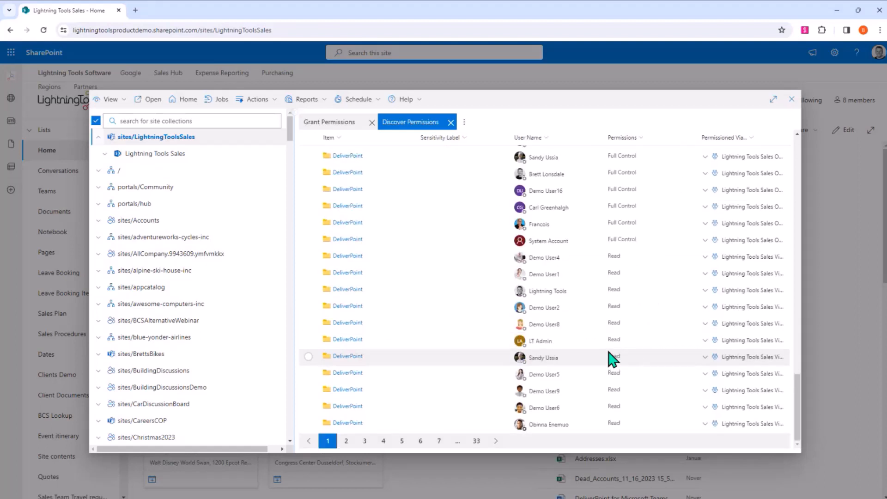
left_click(183, 150)
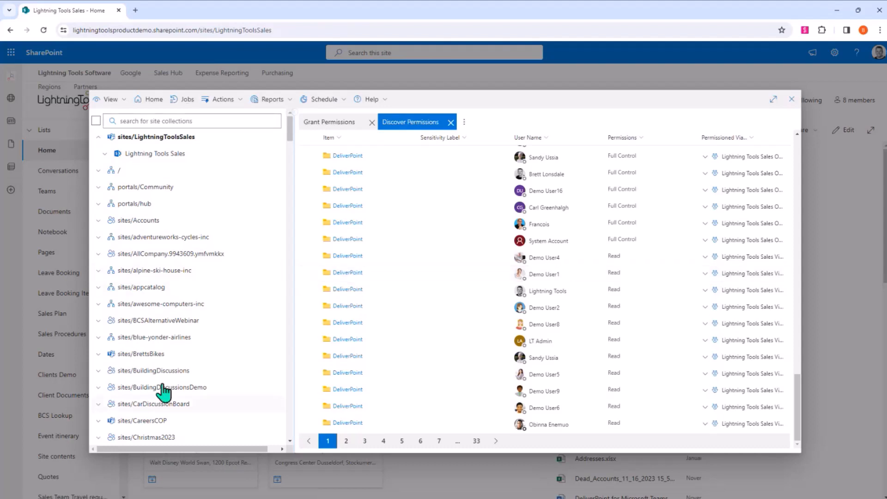
left_click(450, 122)
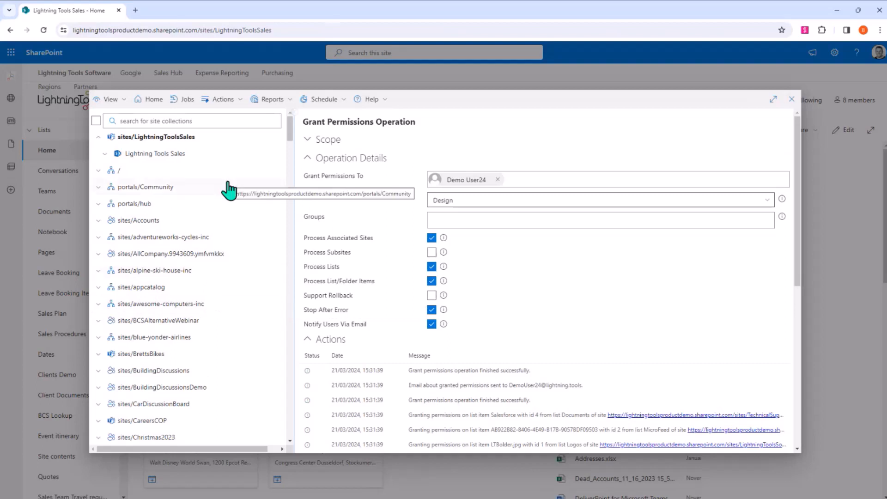
- Run the Owned Site Collections report with no site selected and look over the site collections, their types and owners
left_click(281, 102)
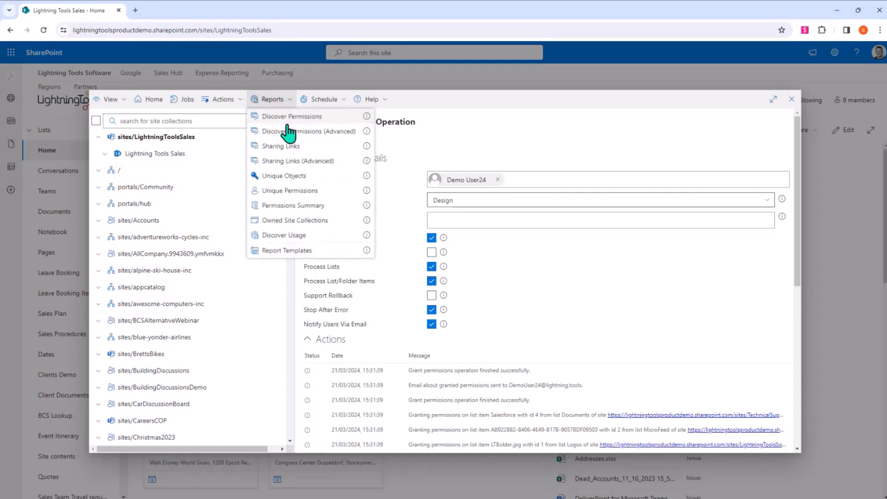
left_click(351, 220)
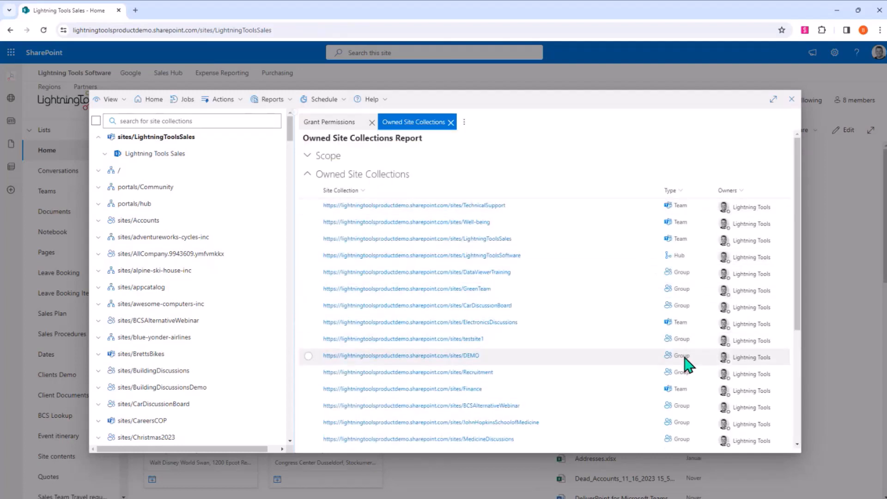
scroll(689, 365, "down", 4)
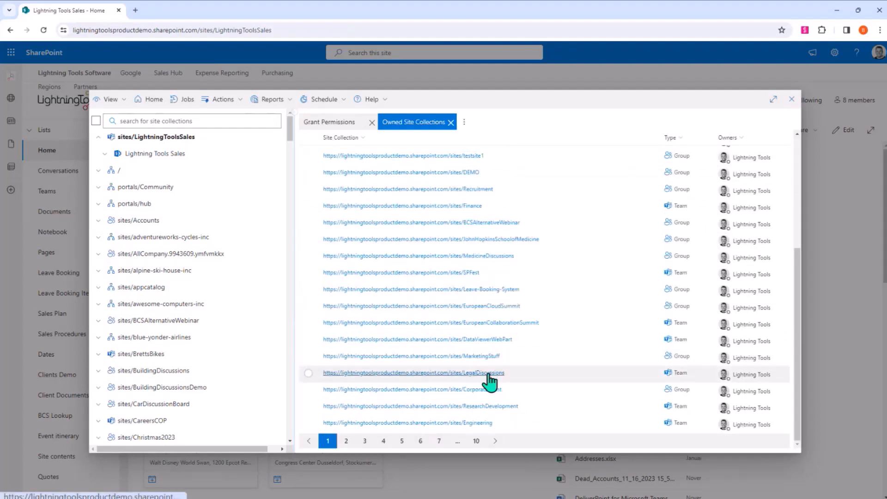
scroll(489, 382, "up", 5)
- Run a Discover Permissions report on the sites/TechnicalSupport row of the Owned Site Collections report and close it after viewing
left_click(308, 206)
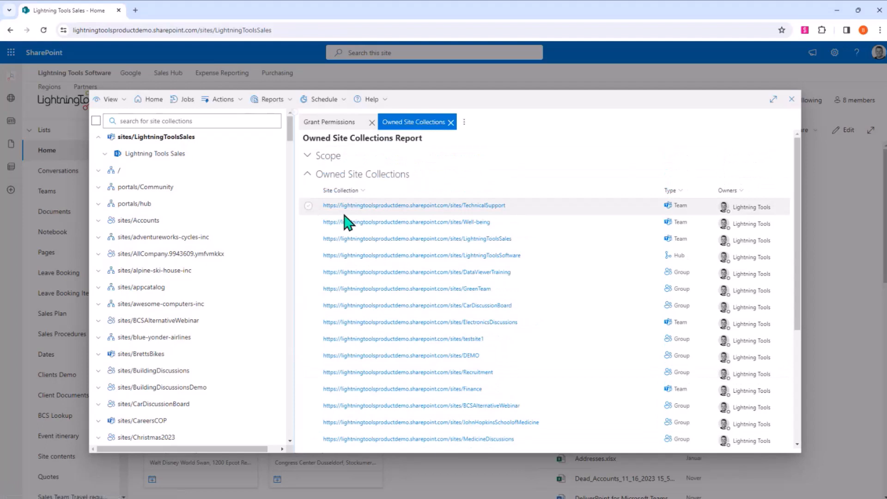
left_click(277, 106)
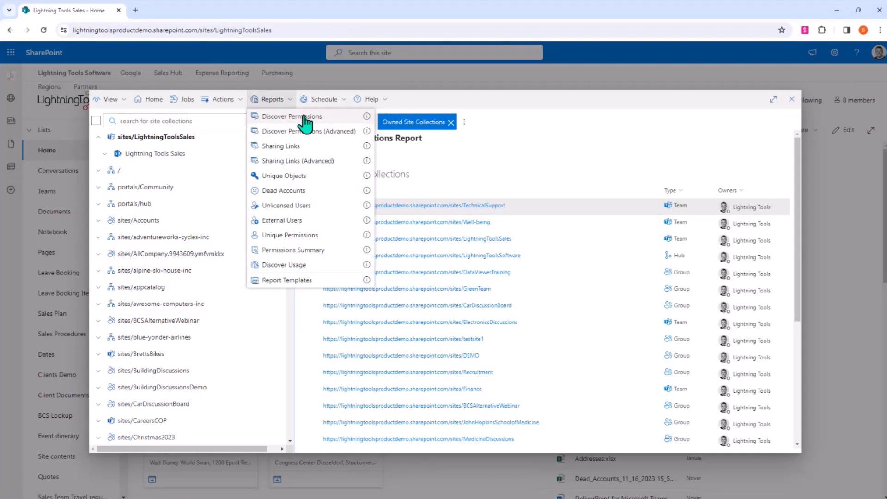
left_click(305, 117)
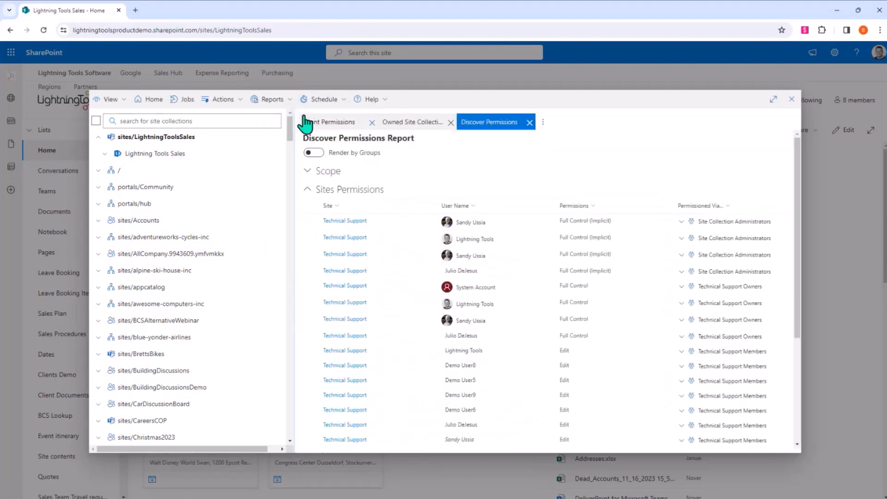
left_click(529, 122)
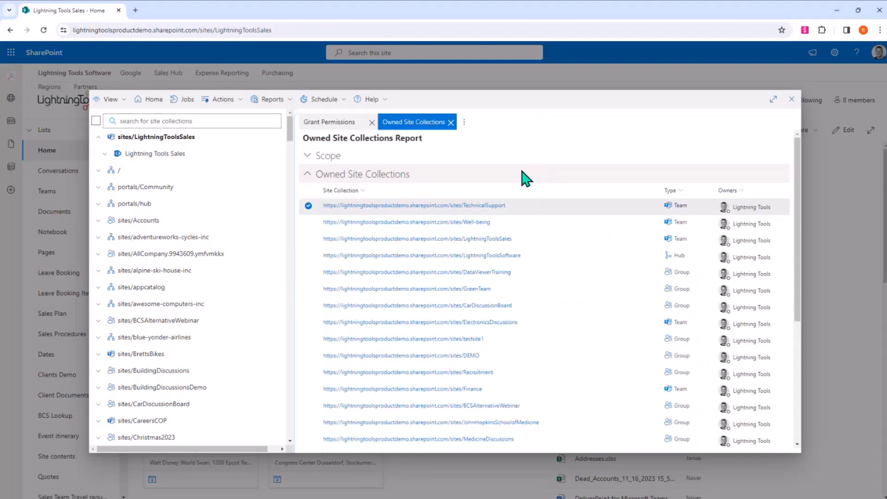
- Switch to the Accounts View, search for a user by first name, and select that account in place of the Lightning Tools account
left_click(107, 105)
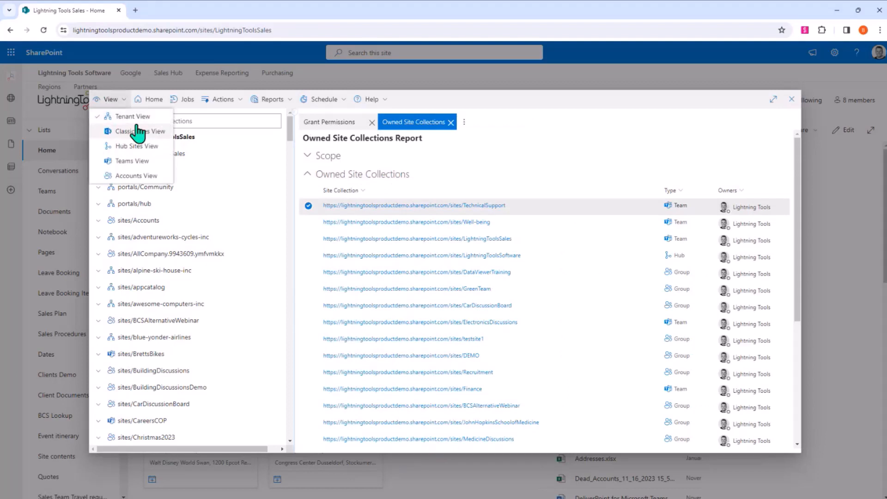
left_click(131, 176)
left_click(174, 121)
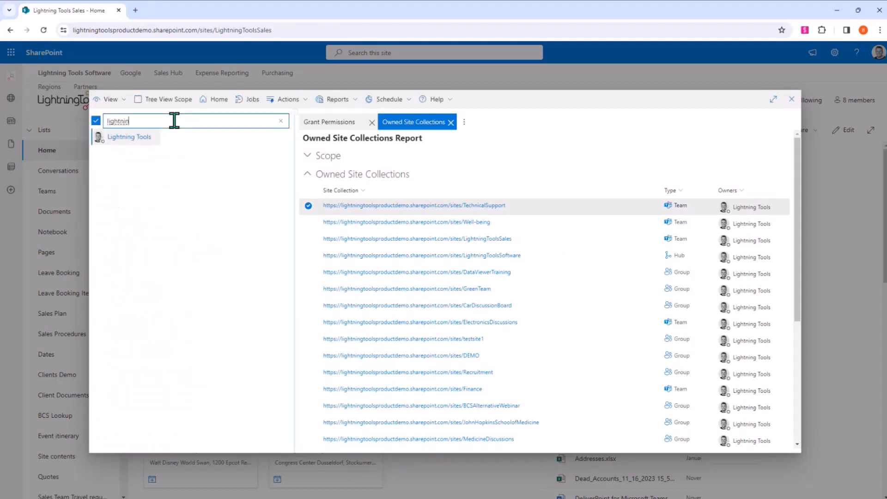
key("BackSpace")
key("BackSpace")
key("BackSpace")
key("BackSpace")
key("BackSpace")
key("BackSpace")
key("BackSpace")
key("BackSpace")
type("sandy")
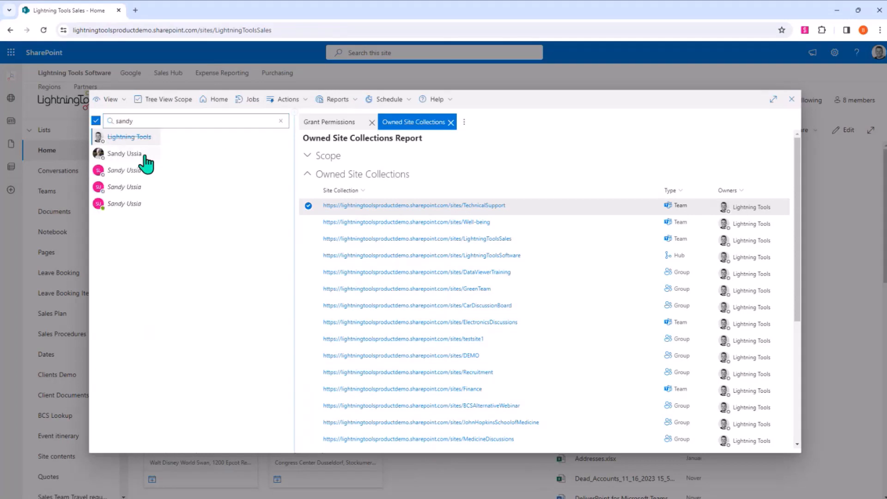
left_click(146, 157)
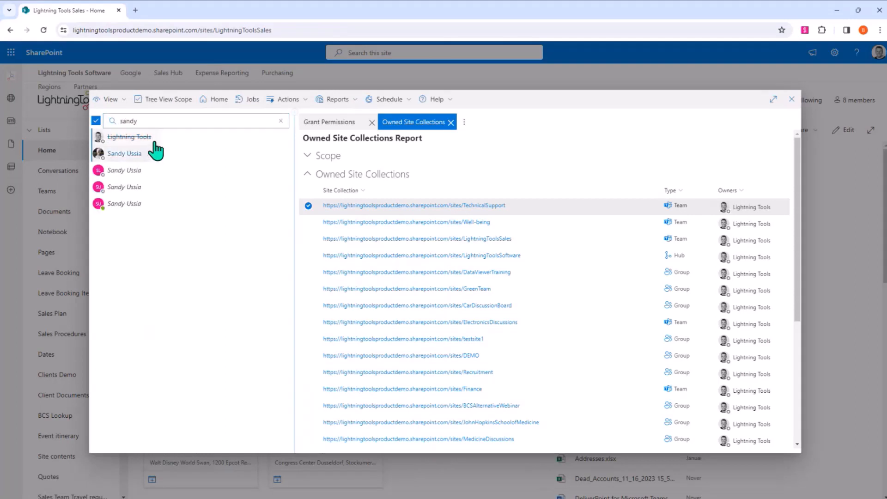
left_click(339, 98)
left_click(134, 138)
- Run the Owned Site Collections report for the selected user and look through the site collections they own
left_click(342, 100)
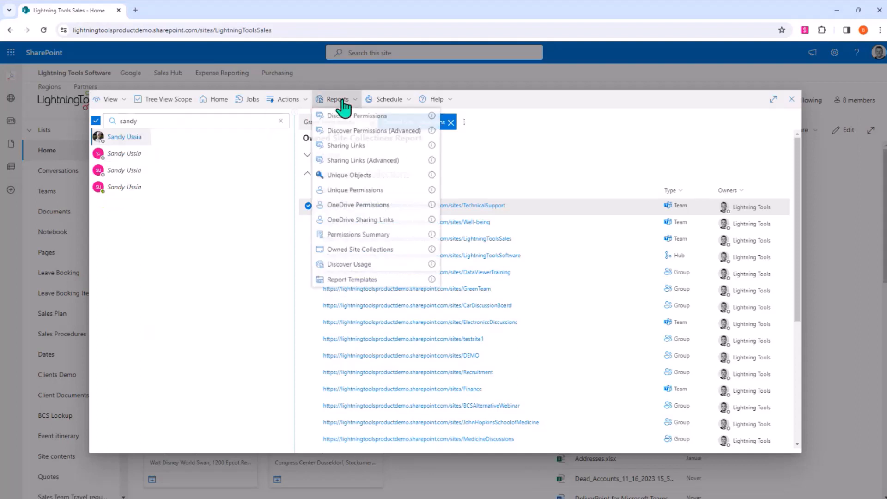
left_click(389, 250)
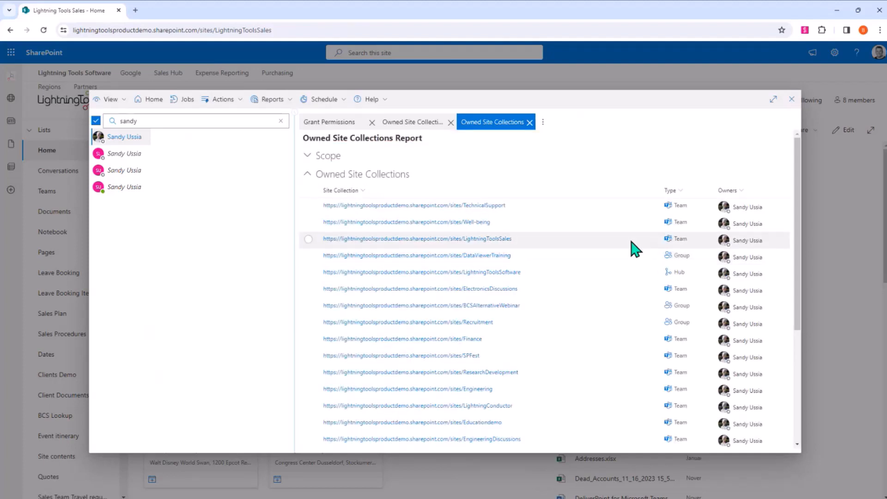
scroll(638, 259, "down", 5)
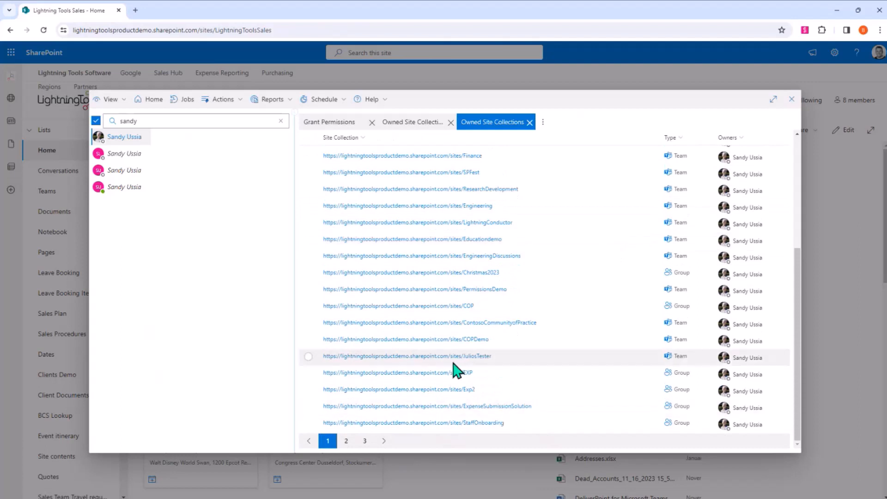
scroll(455, 370, "up", 5)
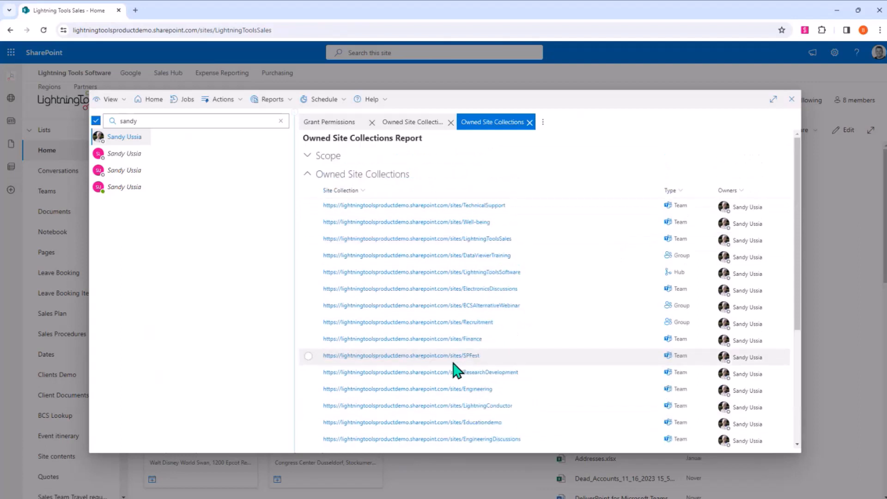
scroll(450, 372, "down", 5)
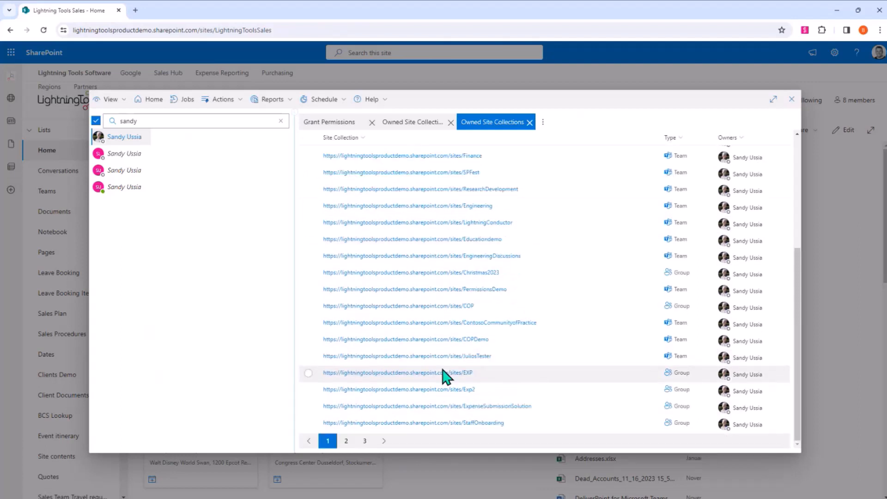
scroll(444, 375, "up", 5)
- Open Transfer Ownership for sites/TechnicalSupport, look over the suggested recipients and transfer options, and close the operation without running it
left_click(344, 209)
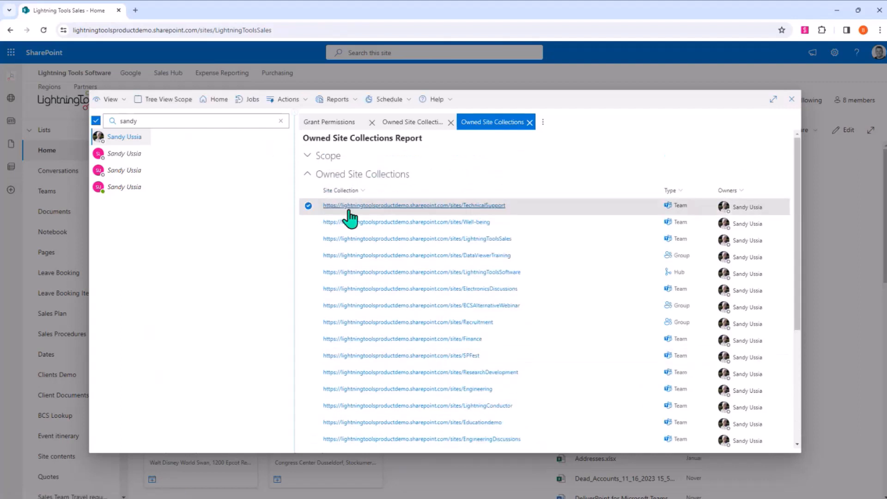
scroll(422, 242, "down", 5)
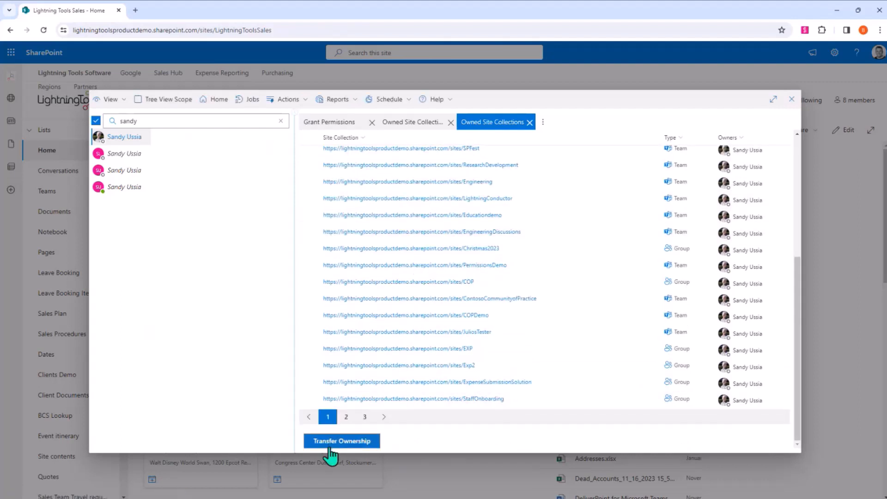
left_click(348, 442)
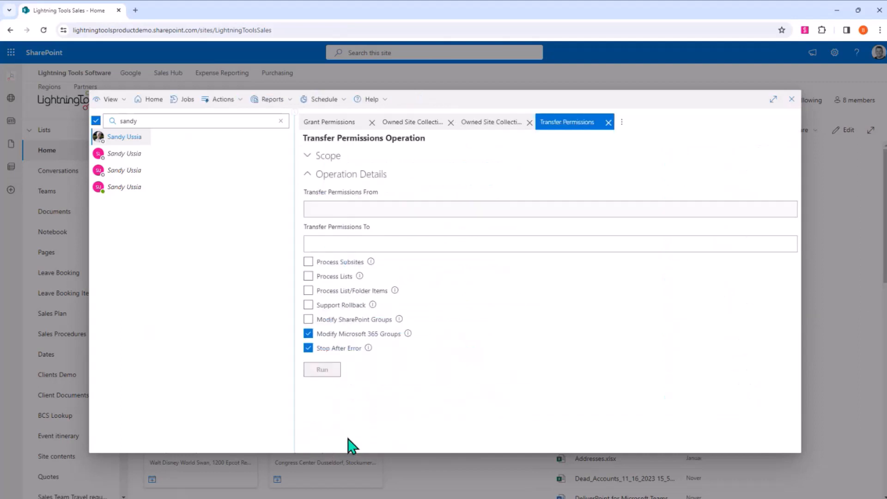
left_click(511, 217)
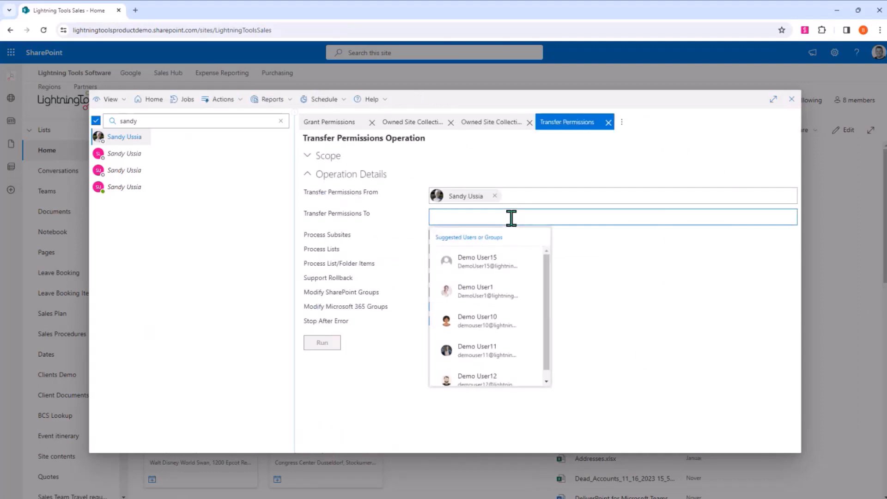
left_click(690, 363)
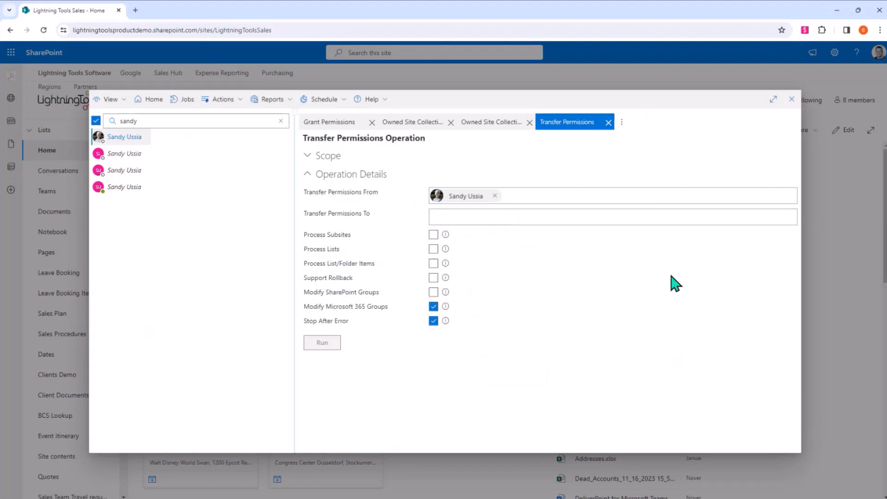
left_click(608, 122)
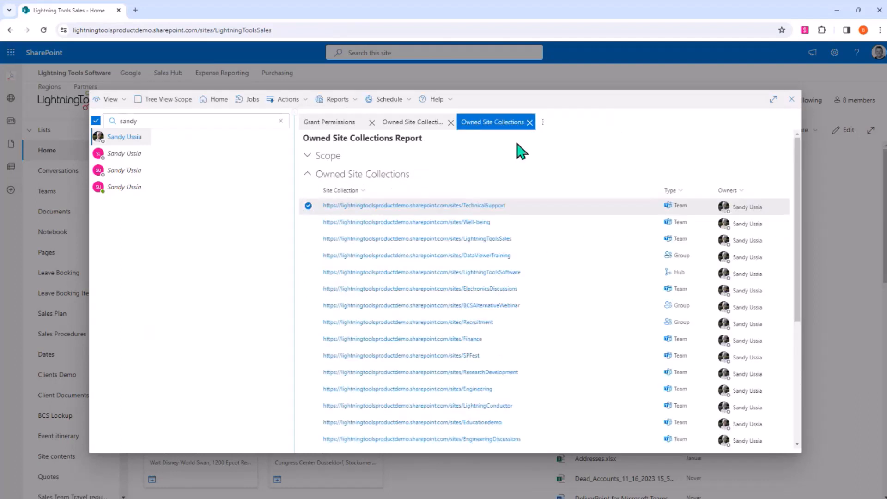
- Close both Owned Site Collections reports, return to the Tenant View and select sites/LightningToolsSales
left_click(530, 122)
left_click(451, 122)
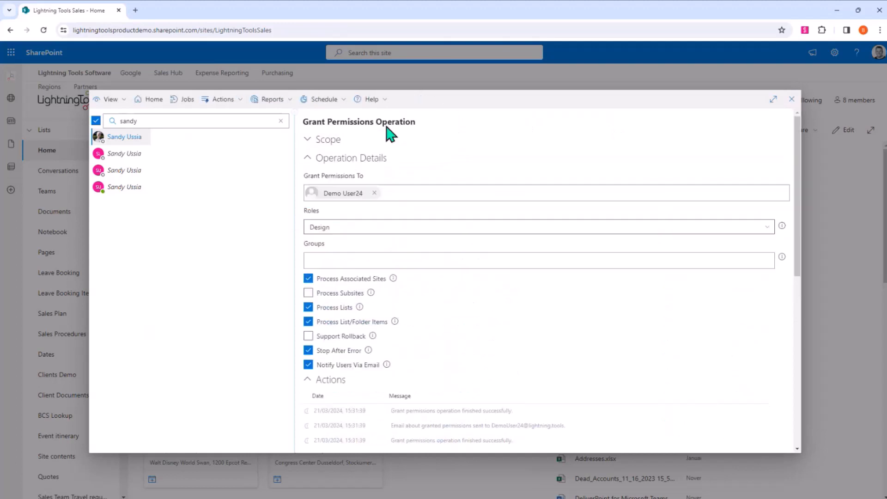
left_click(110, 99)
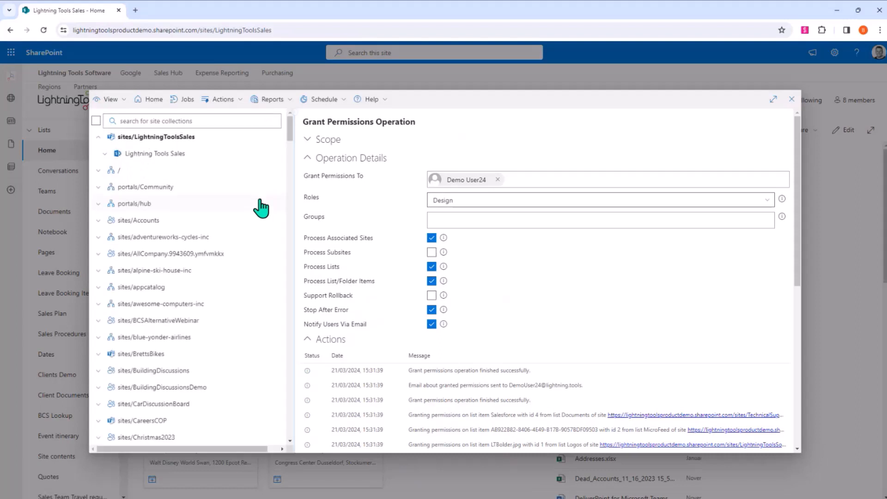
left_click(165, 137)
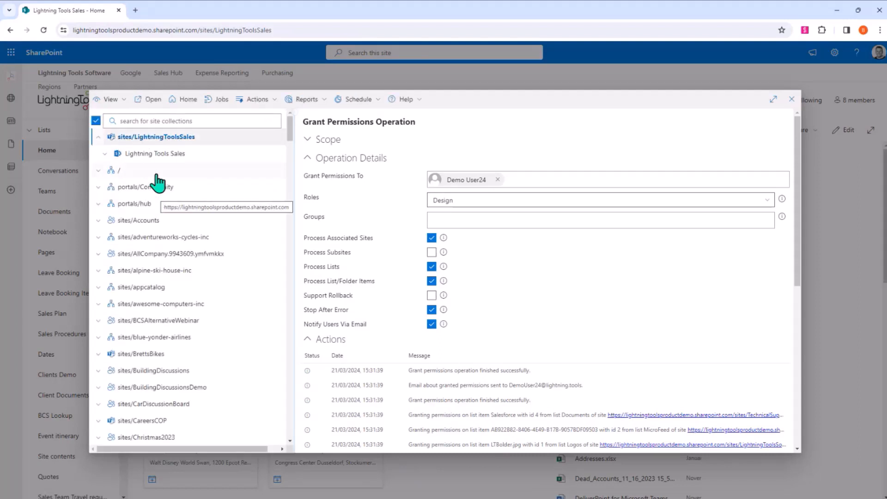
- Generate a Dead Accounts report without private/shared Teams channels, select the disabled account to view the removal option, and close the report
left_click(326, 100)
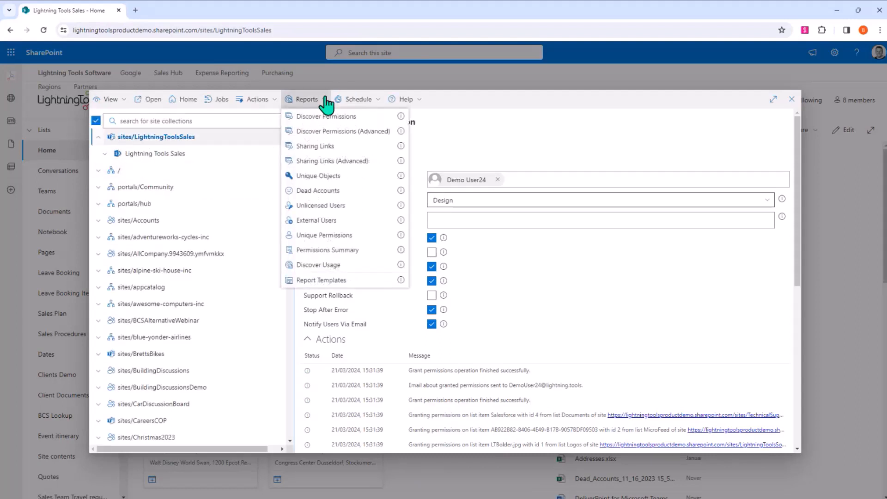
left_click(341, 192)
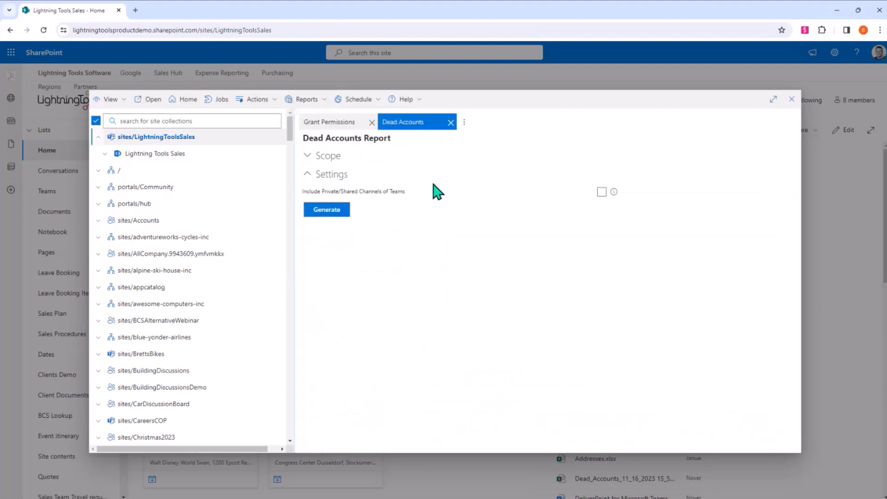
left_click(335, 211)
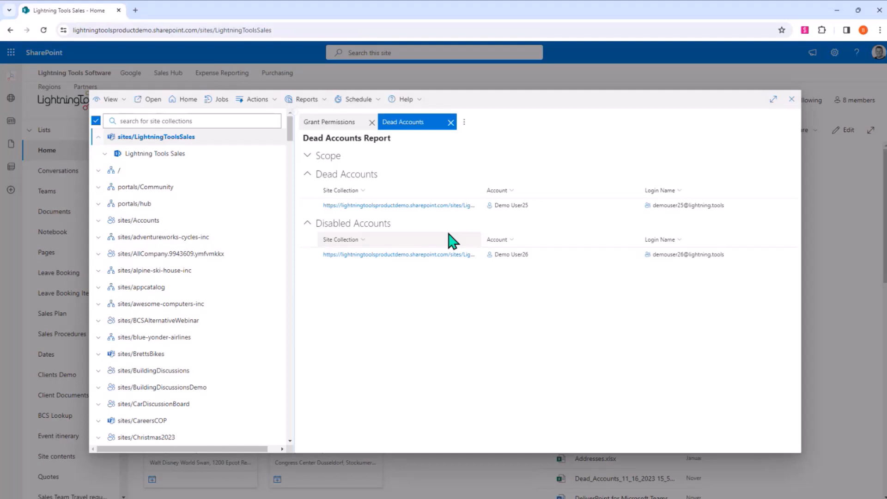
left_click(308, 255)
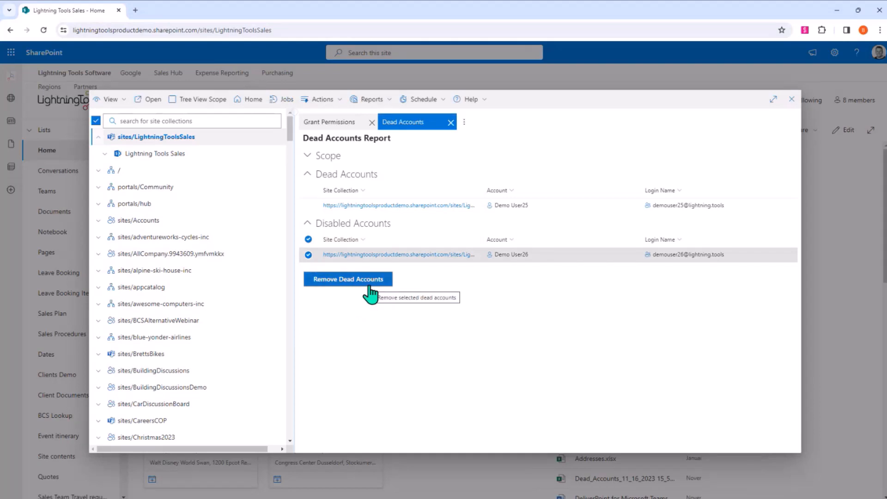
left_click(450, 122)
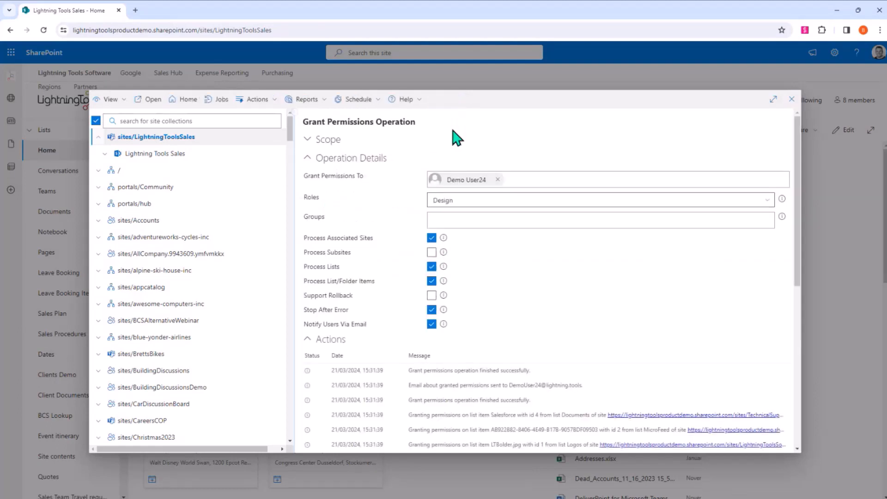
left_click(342, 99)
left_click(304, 99)
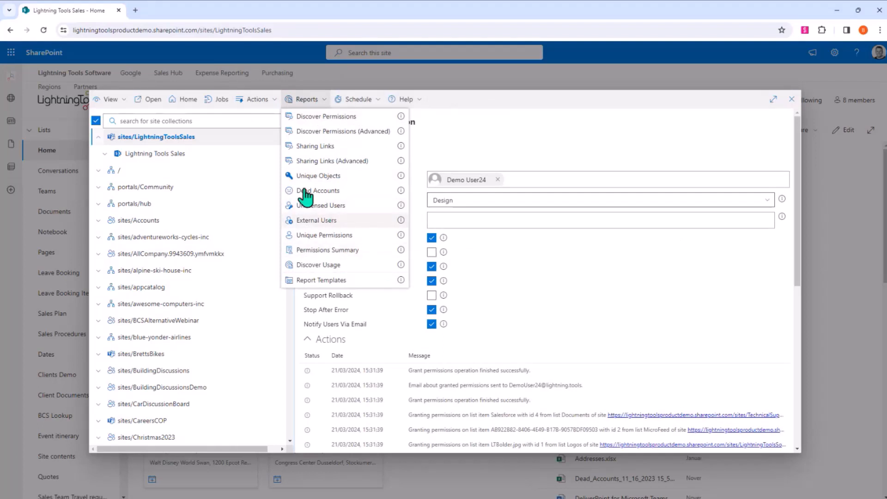
- Take a permissions snapshot of sites/LightningToolsSales named Webinar Demo and close the snapshot operation
left_click(264, 104)
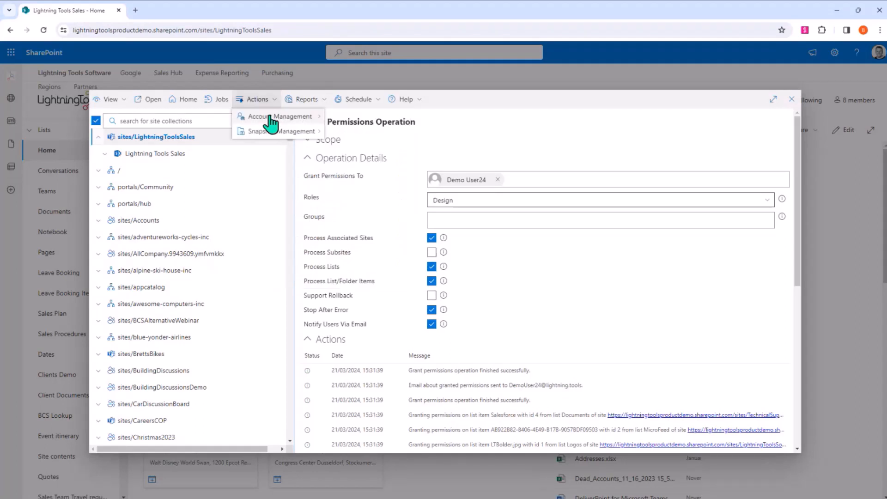
mouse_move(271, 118)
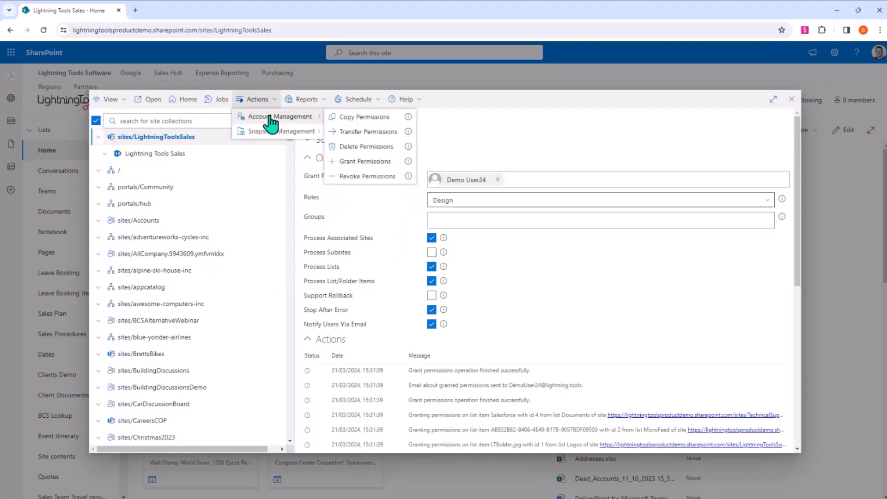
mouse_move(280, 139)
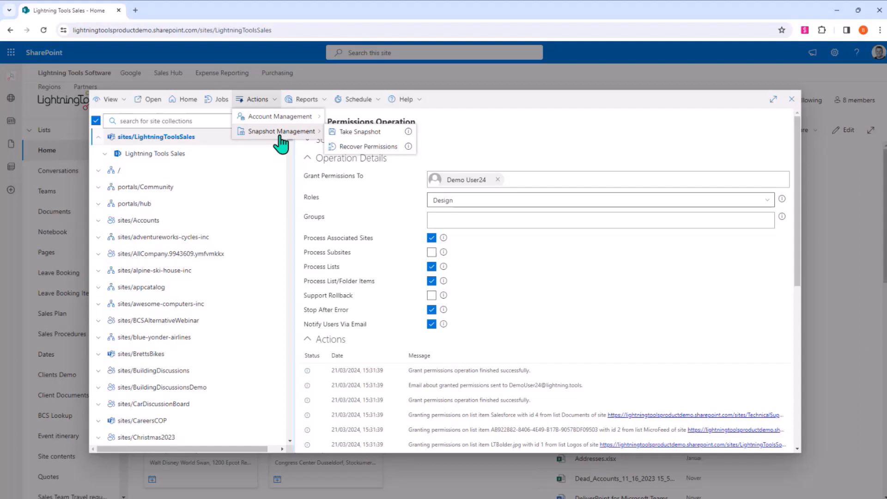
left_click(393, 134)
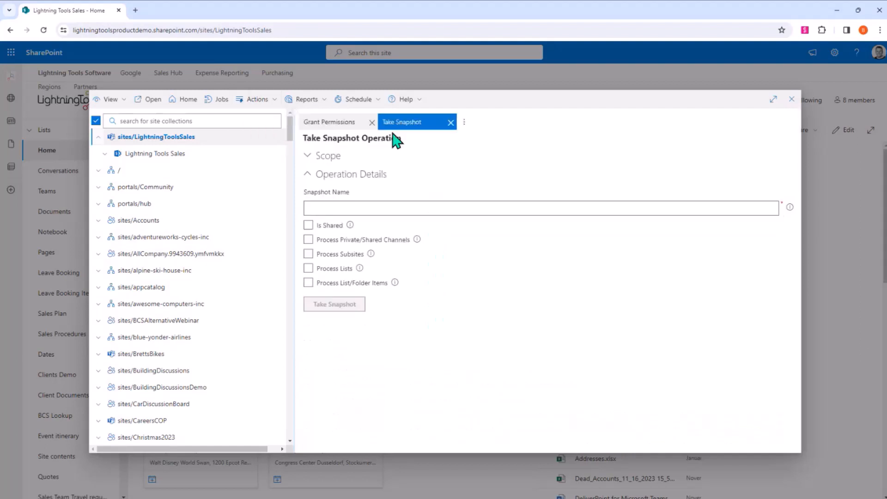
left_click(481, 194)
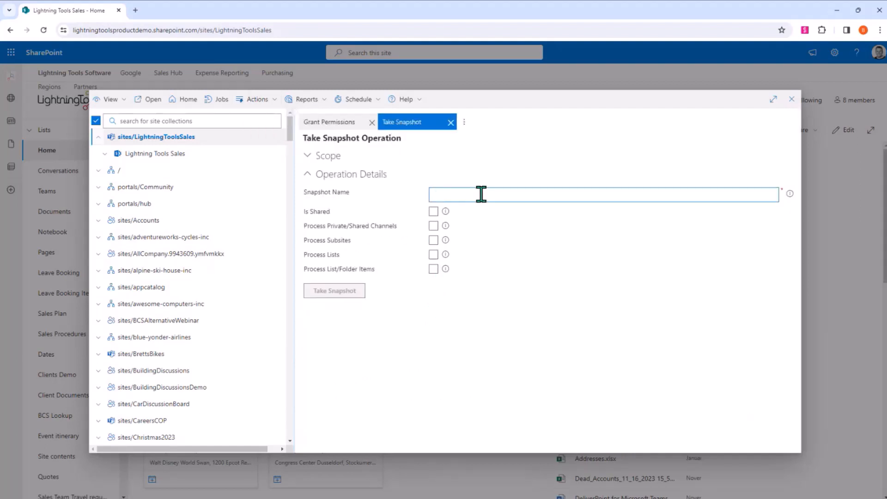
type("Webinar")
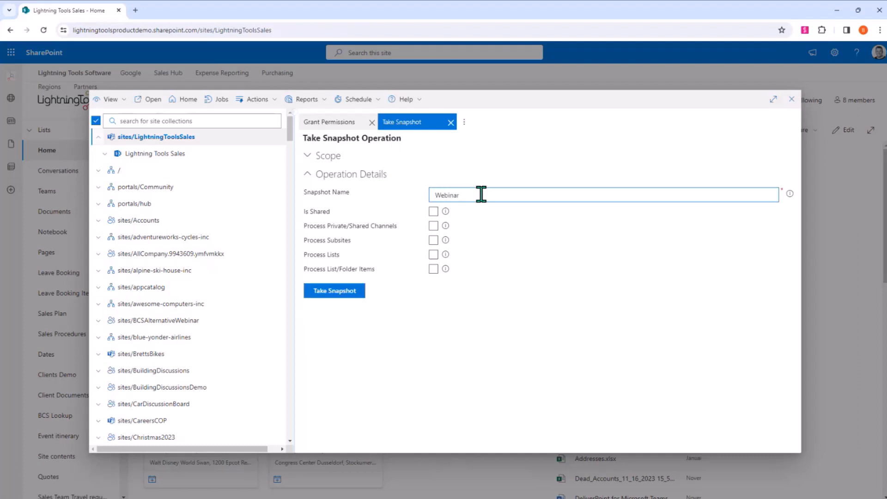
type(" Demo")
left_click(353, 292)
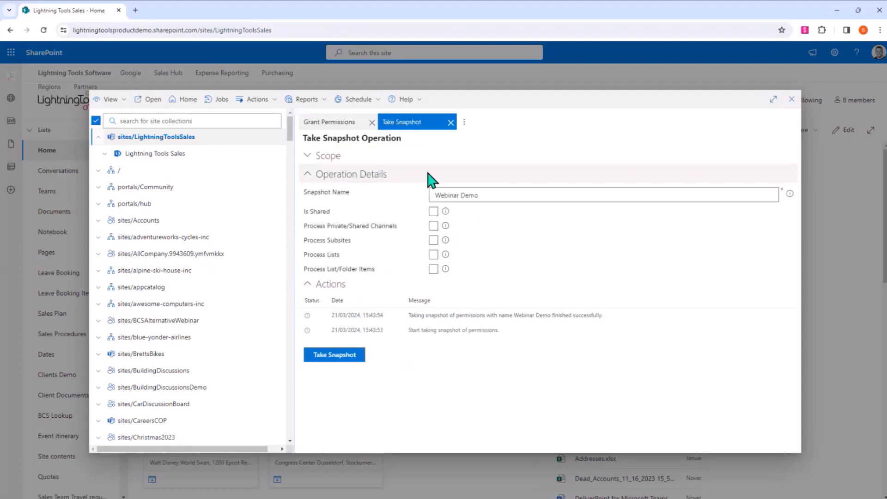
left_click(451, 123)
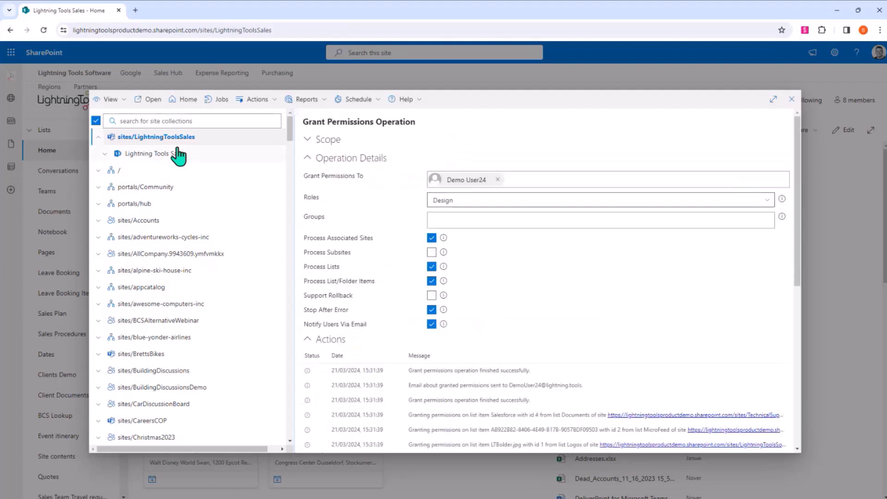
- Run the Discover Permissions report for sites/LightningToolsSales and go to page 3 of its site permissions
left_click(306, 99)
left_click(318, 116)
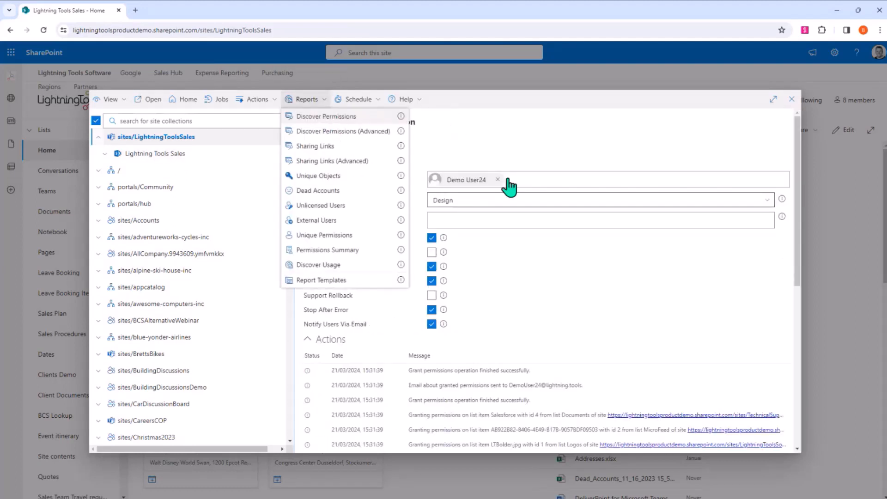
scroll(511, 318, "down", 5)
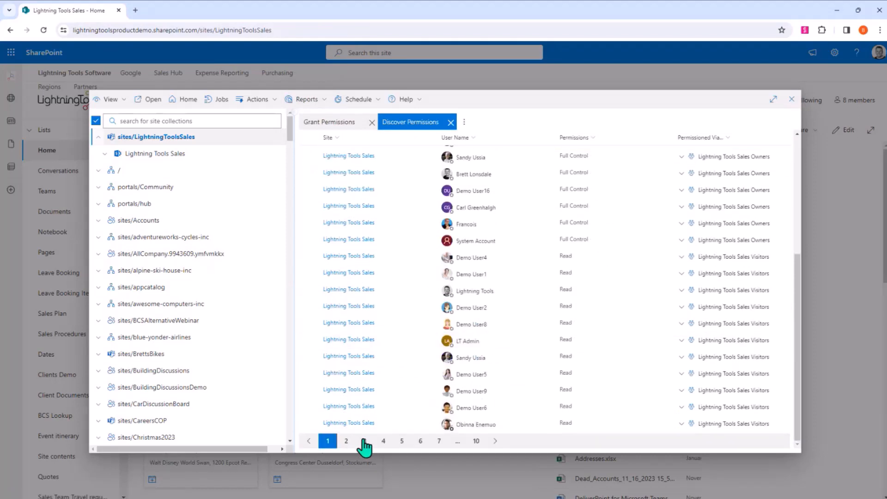
left_click(365, 441)
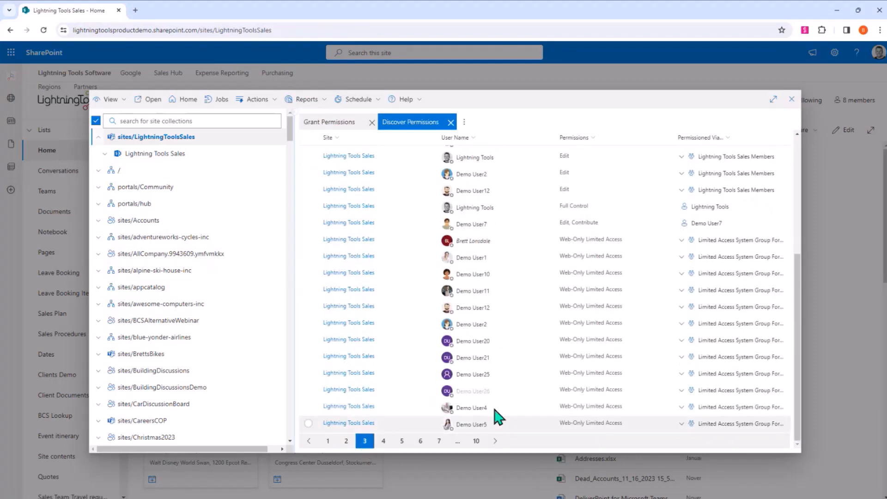
- Delete the permissions of the demo user with directly assigned Edit, Contribute access and look through the operation's action log
left_click(308, 223)
left_click(322, 100)
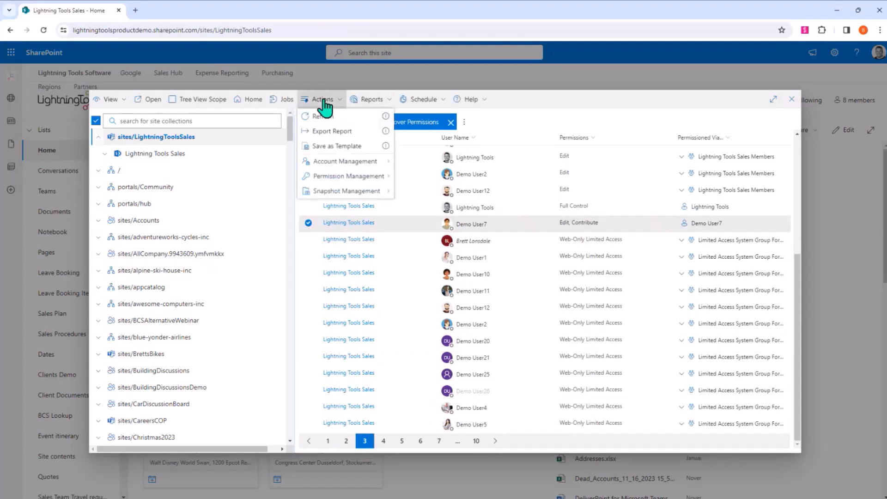
mouse_move(369, 162)
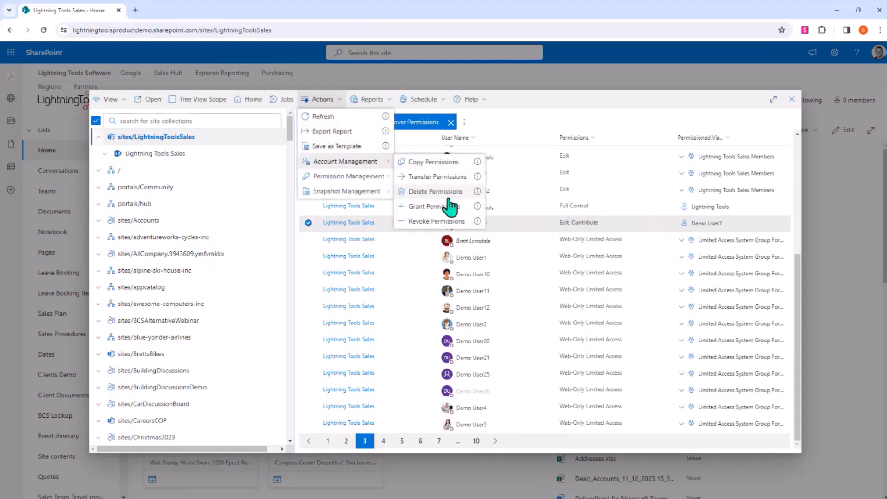
left_click(445, 192)
left_click(337, 340)
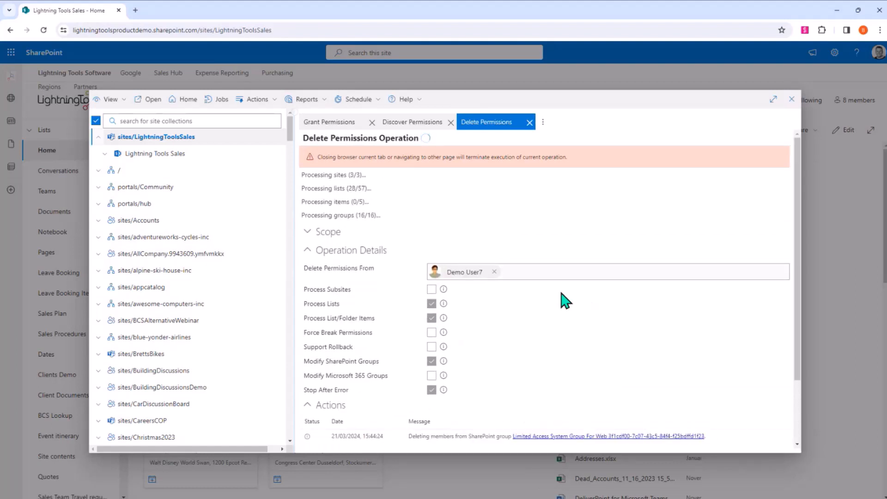
scroll(481, 333, "down", 3)
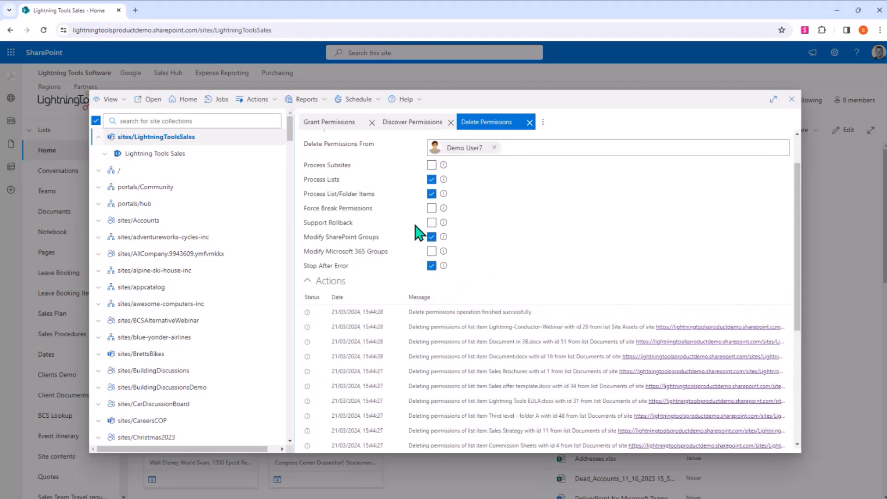
scroll(416, 224, "down", 4)
scroll(420, 230, "up", 6)
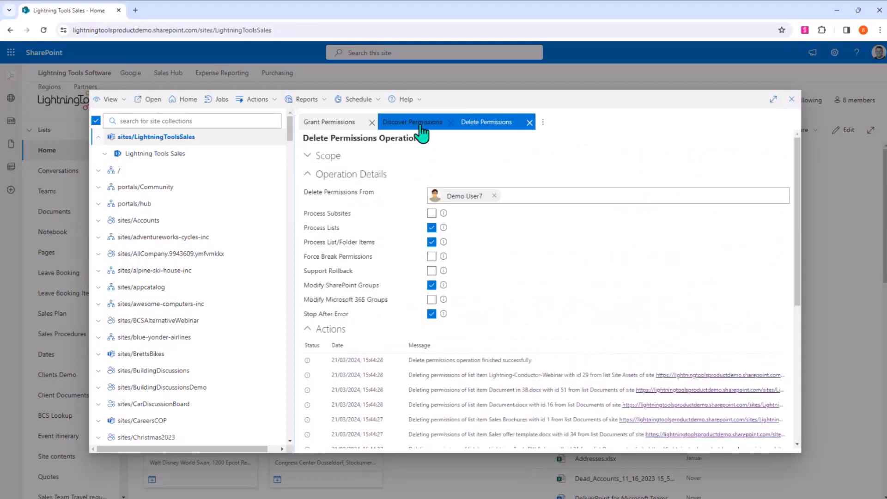
left_click(420, 123)
left_click(332, 103)
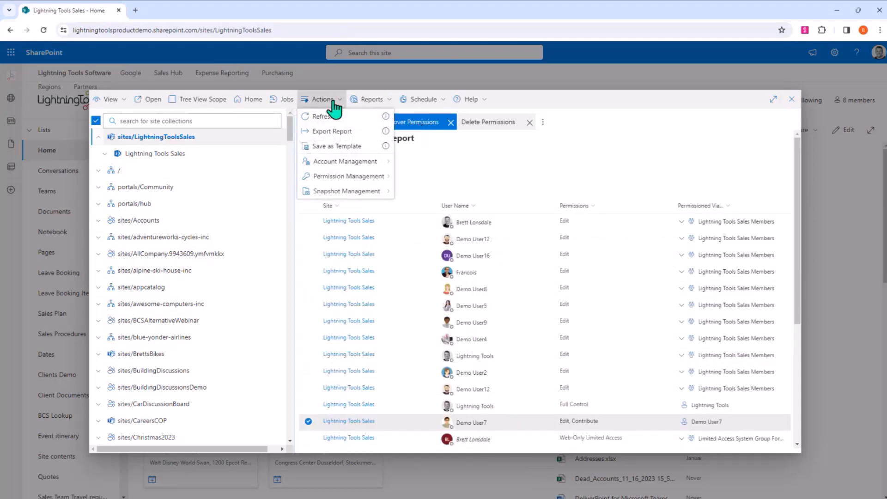
mouse_move(342, 193)
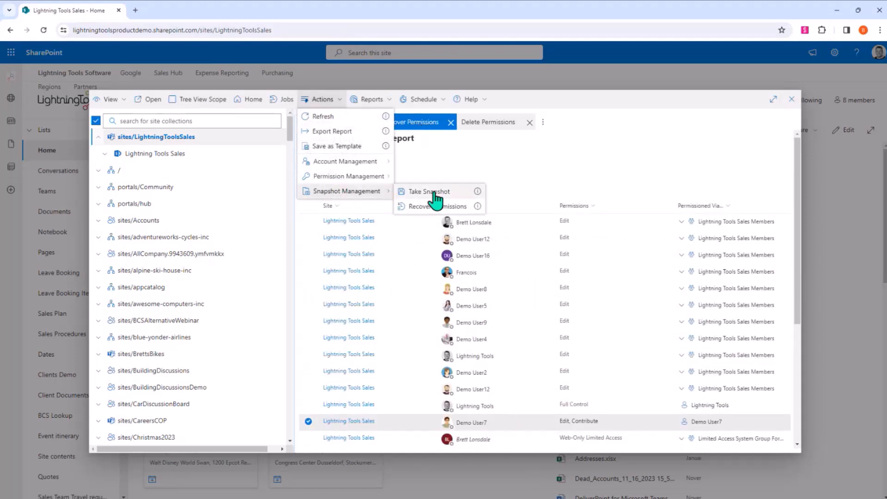
left_click(453, 206)
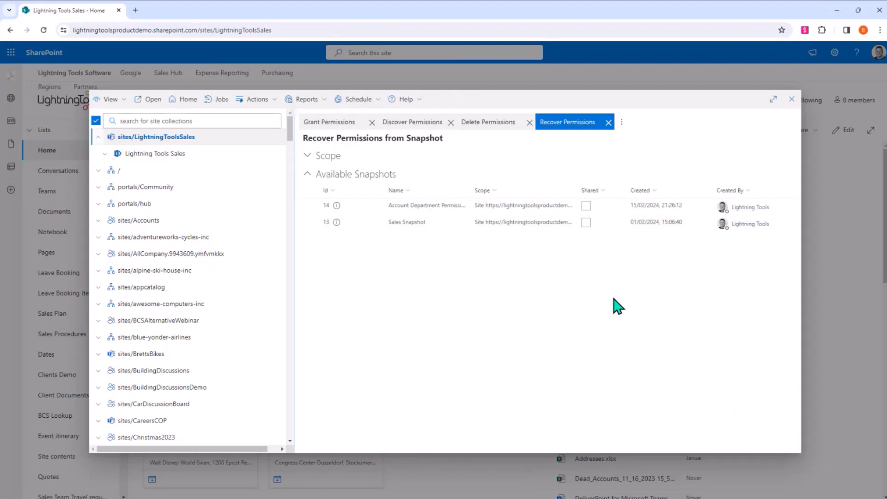
left_click(609, 122)
- Close the Delete Permissions operation and the Discover Permissions report, and reselect sites/LightningToolsSales
left_click(529, 122)
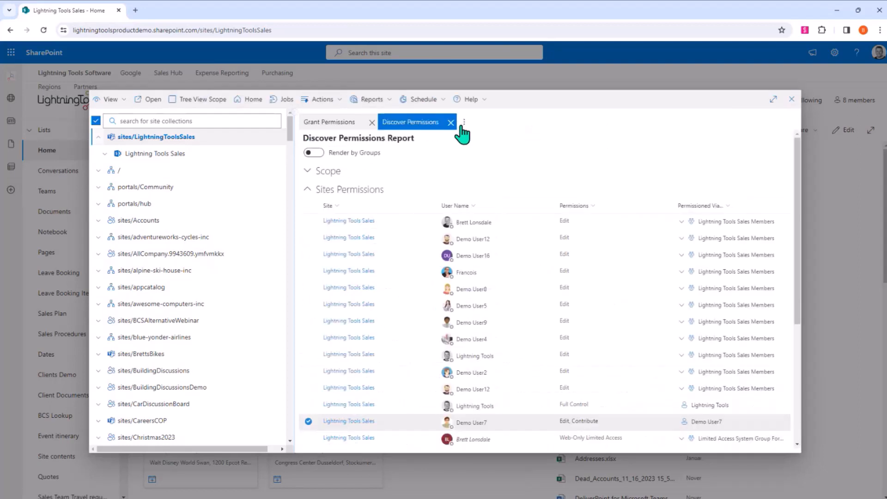
left_click(450, 122)
left_click(203, 140)
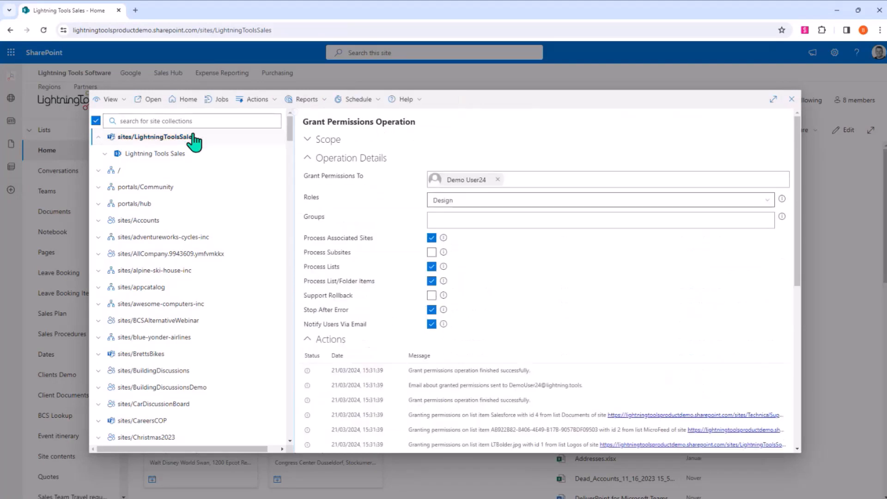
left_click(202, 140)
- Open Recover Permissions for sites/LightningToolsSales, compare current permissions with the Webinar Demo snapshot, and review the permission changes
left_click(257, 99)
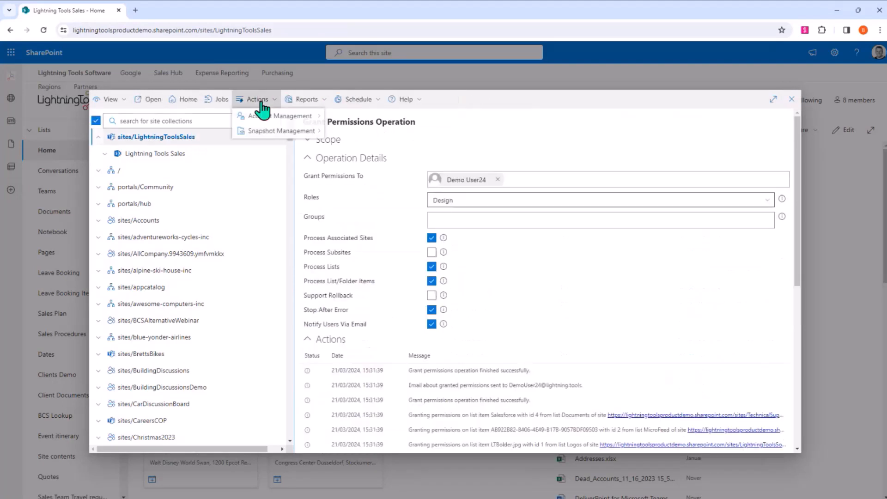
mouse_move(273, 133)
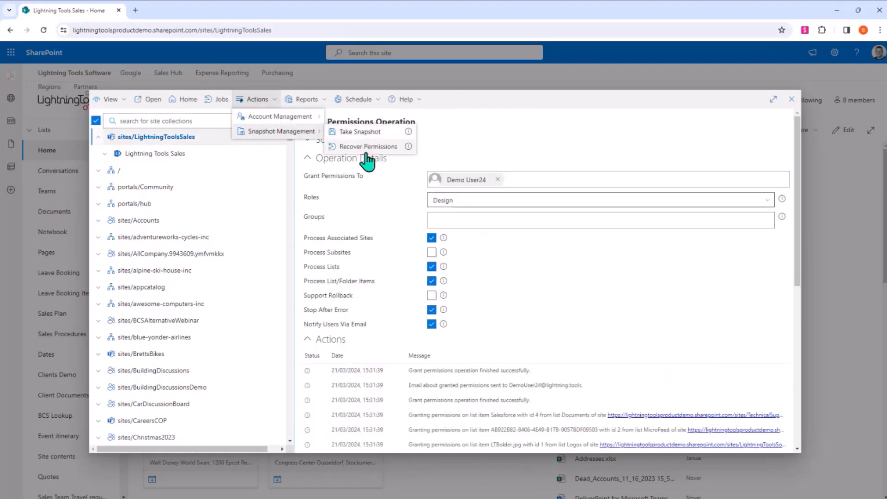
left_click(365, 149)
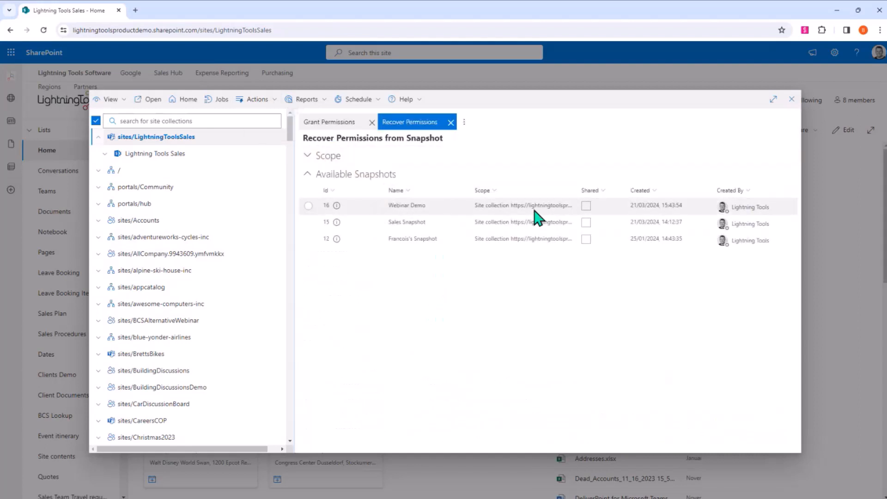
left_click(310, 207)
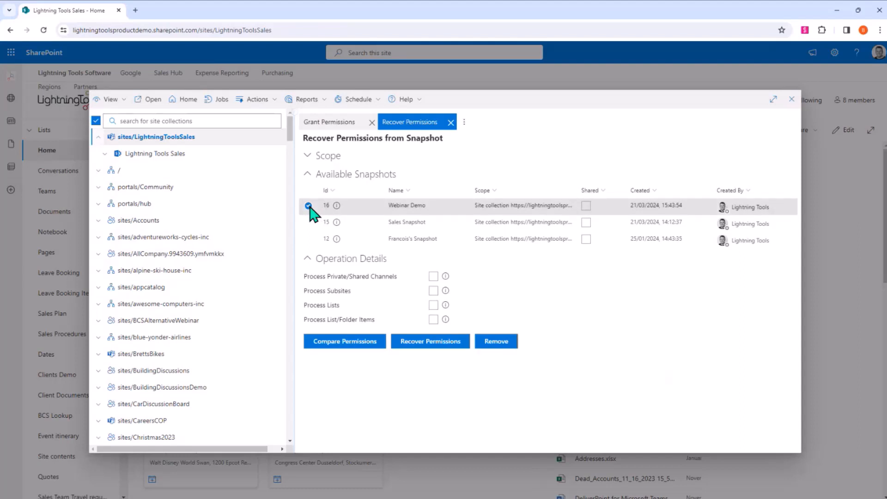
left_click(363, 343)
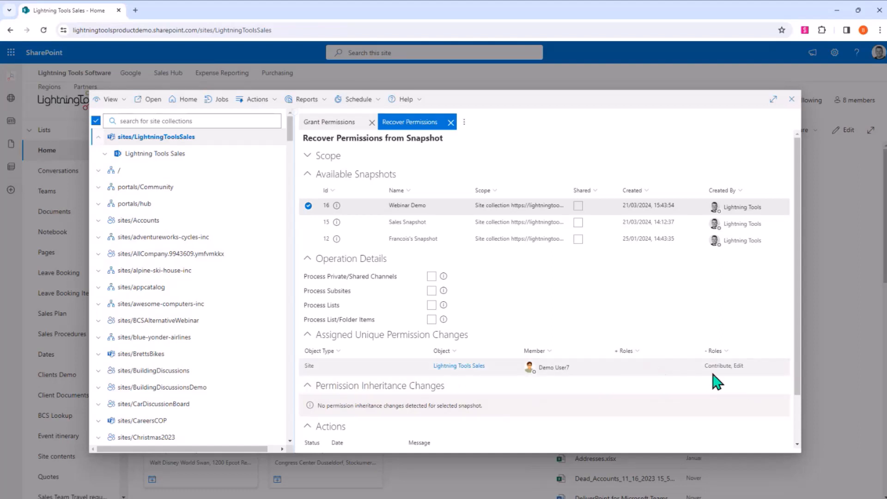
scroll(557, 342, "down", 2)
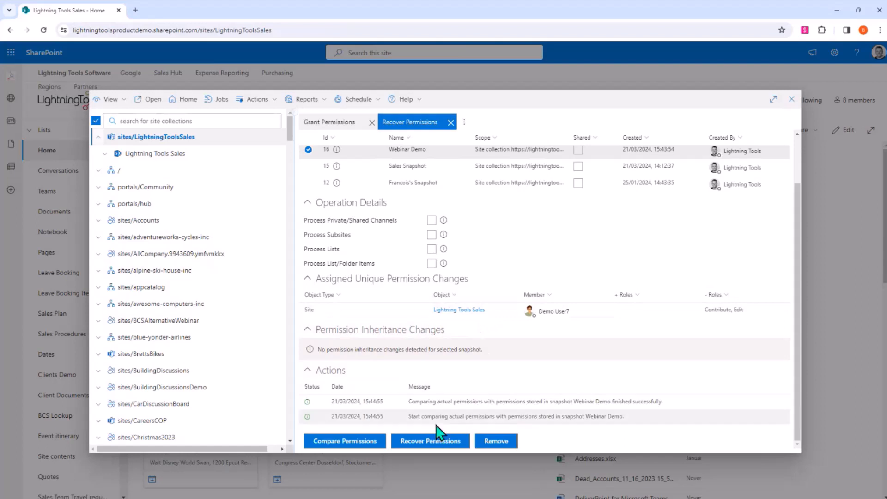
scroll(409, 319, "up", 2)
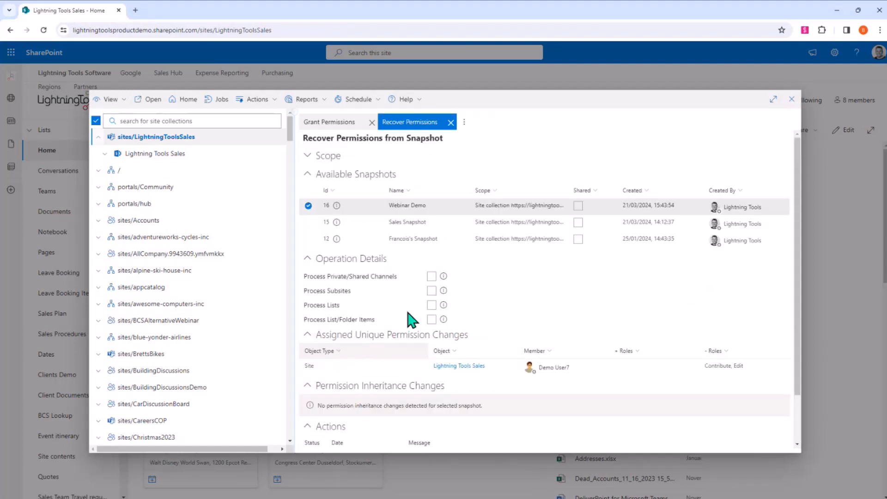
- Close the snapshot recovery without running it, deselect sites/LightningToolsSales and close the permissions management window
left_click(451, 122)
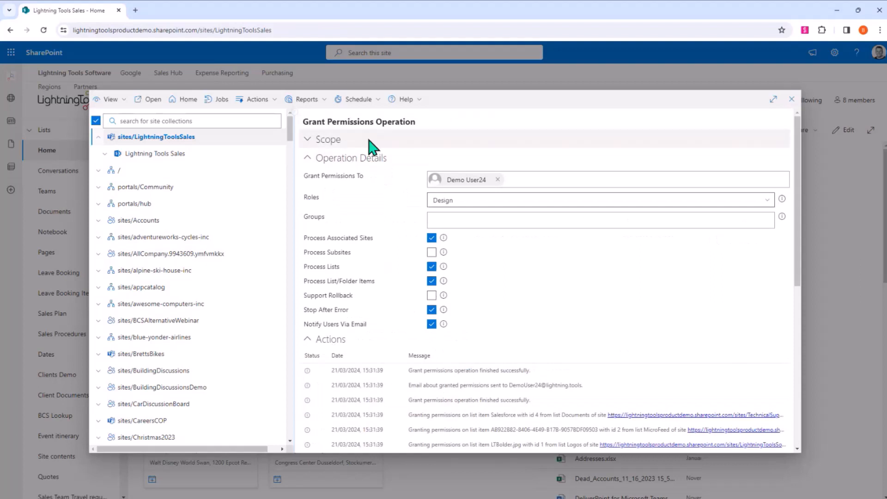
left_click(145, 138)
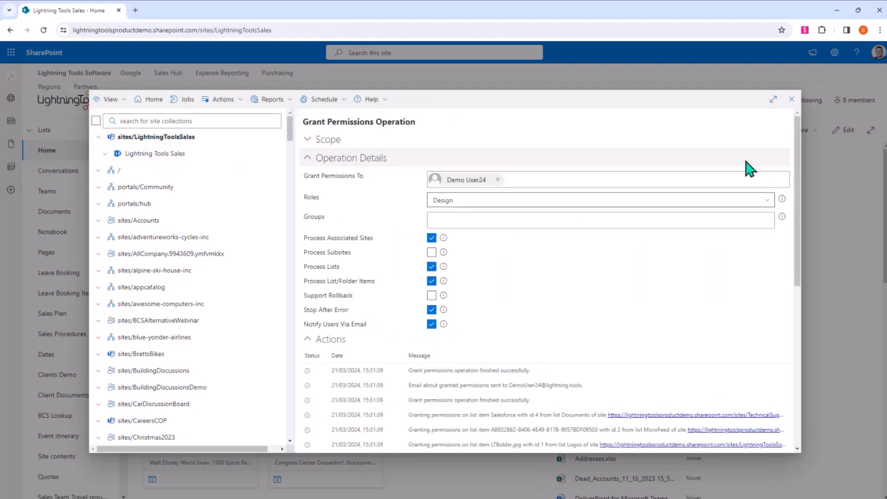
left_click(792, 104)
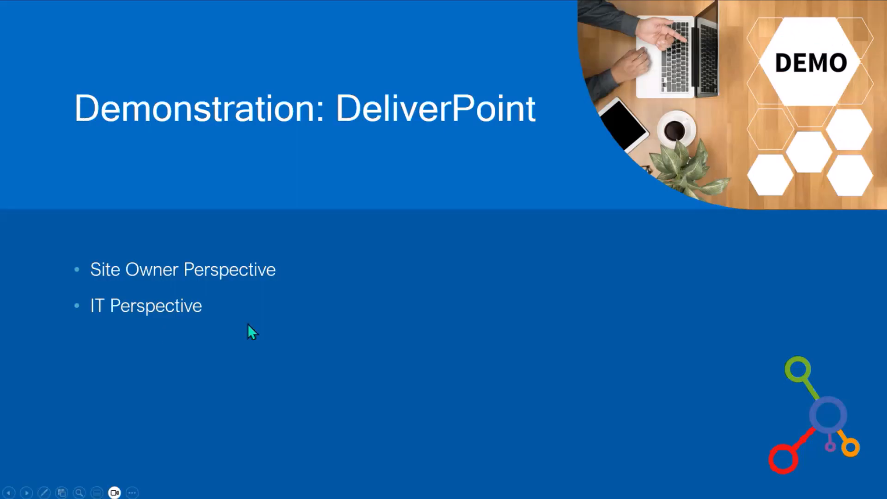
left_click(247, 323)
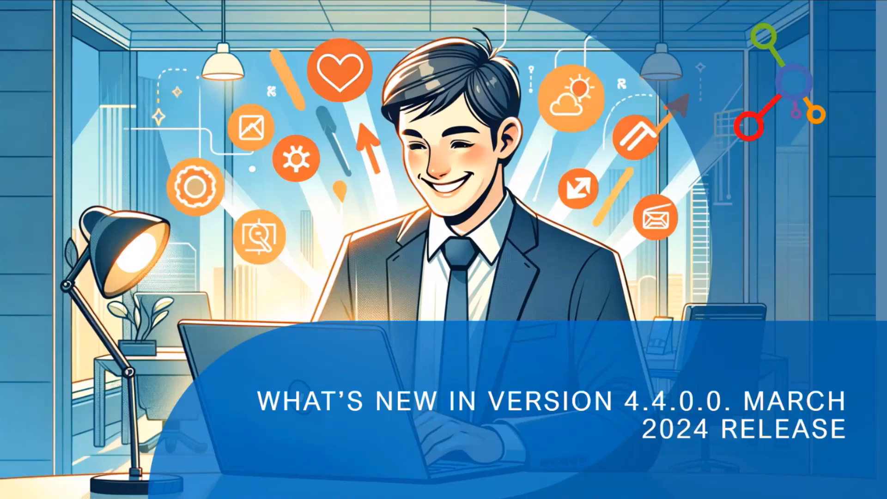
left_click(193, 254)
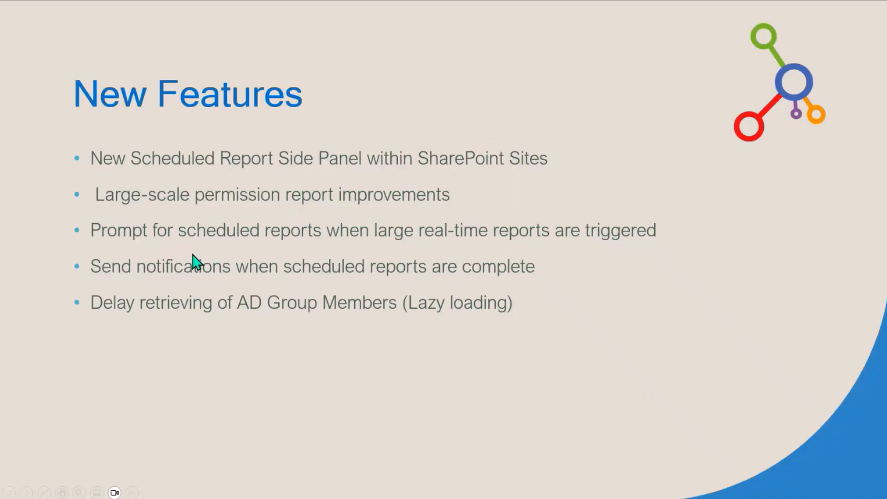
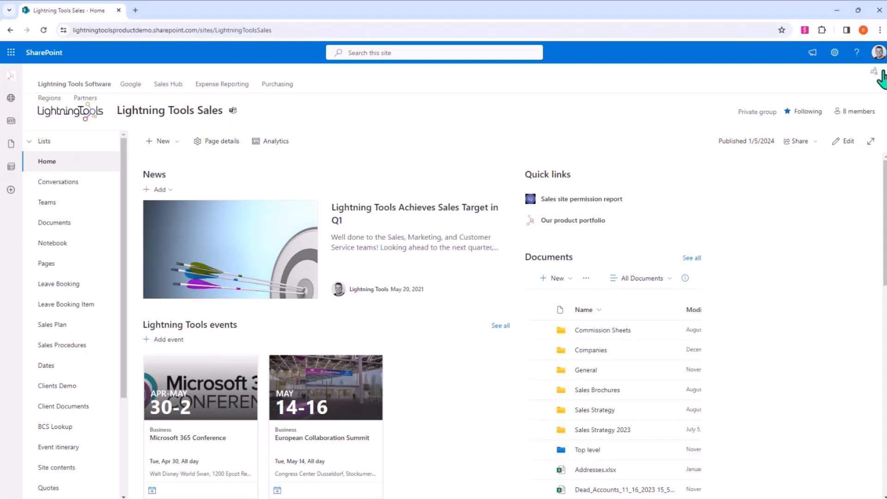
- Begin scheduling a Discover Permissions report for Lightning Tools Sales, filtered to Permissioned Via Display Name Any = Everyone except external users
left_click(875, 72)
mouse_move(882, 153)
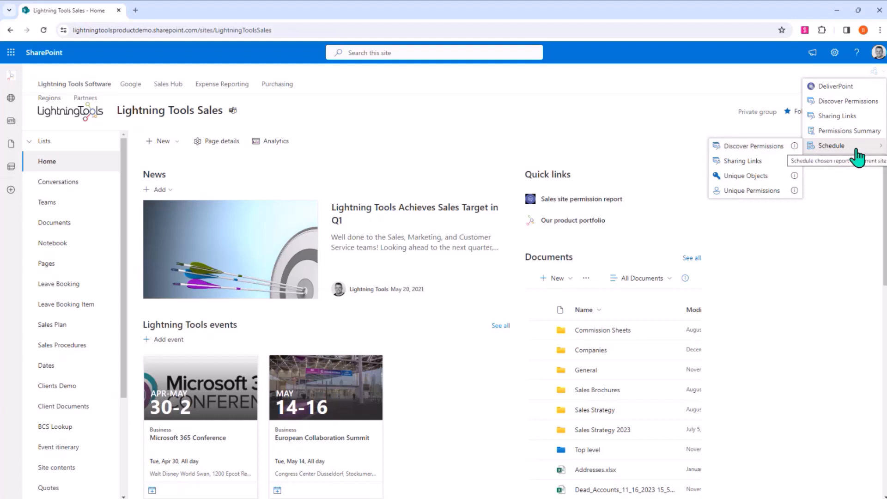
left_click(755, 147)
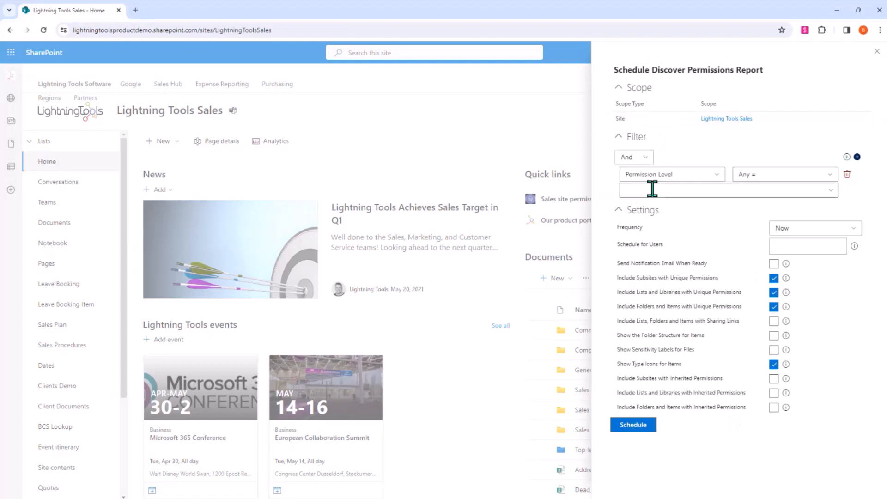
left_click(676, 178)
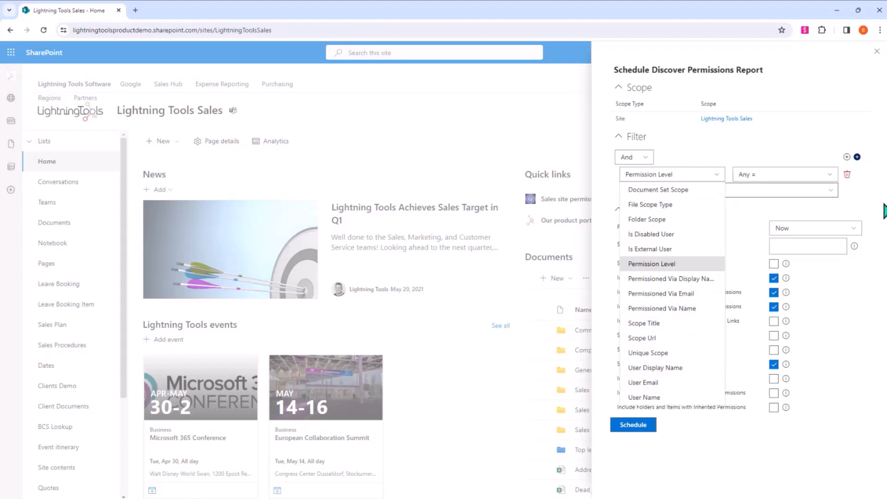
left_click(880, 201)
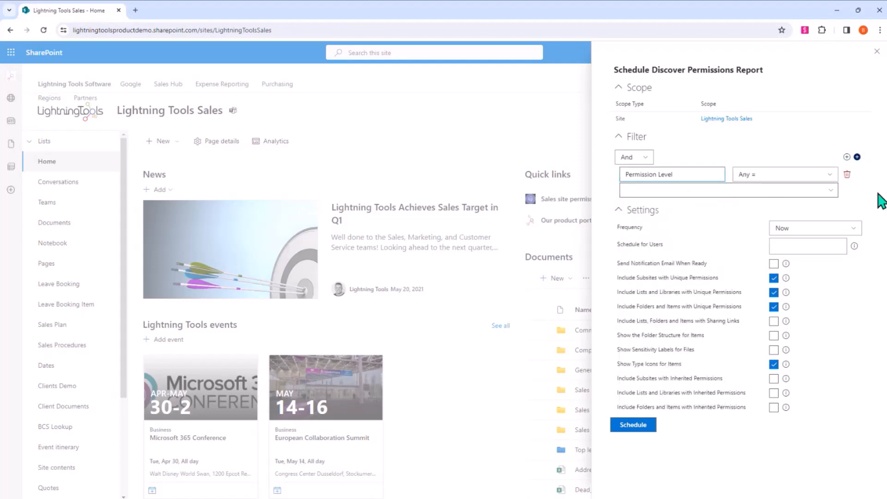
left_click(696, 185)
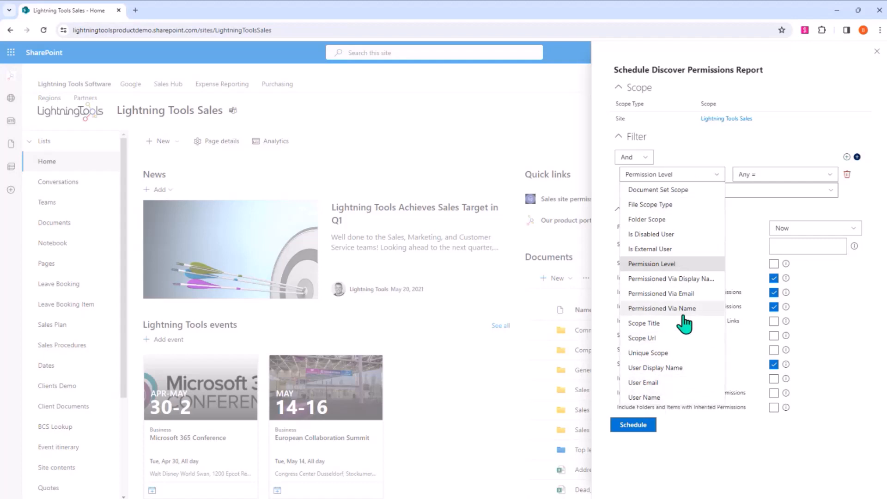
left_click(702, 280)
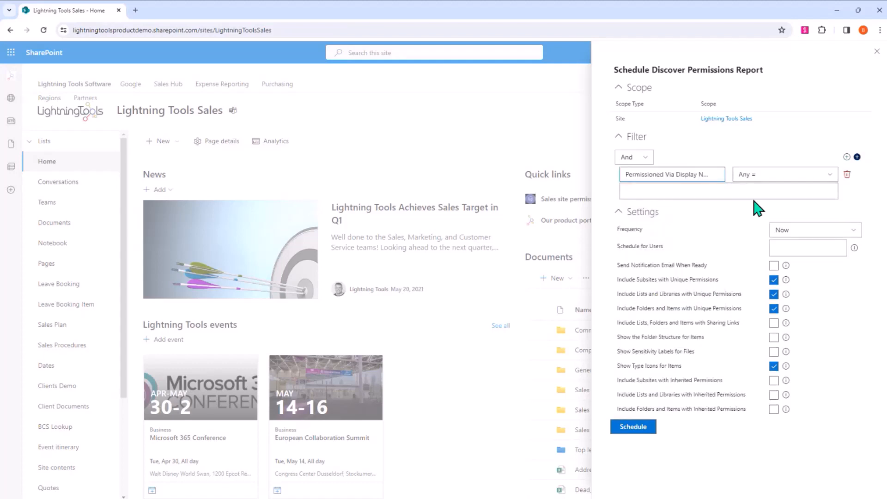
left_click(757, 191)
type("ever")
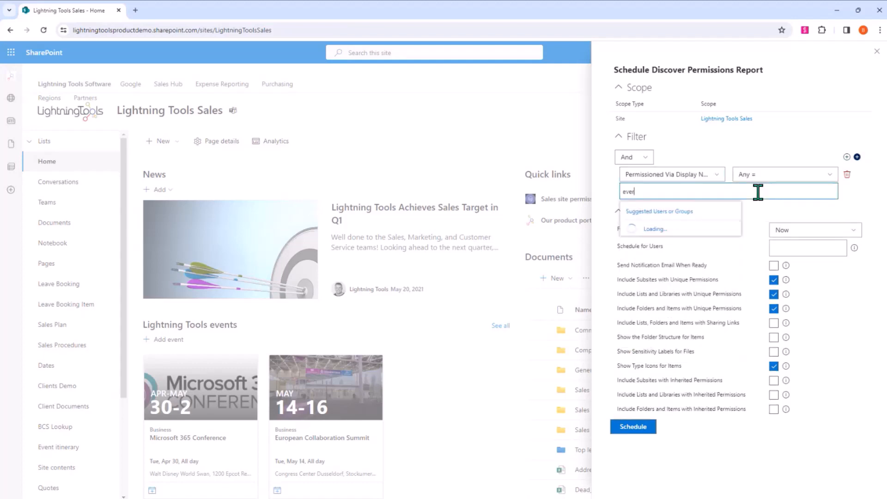
left_click(676, 242)
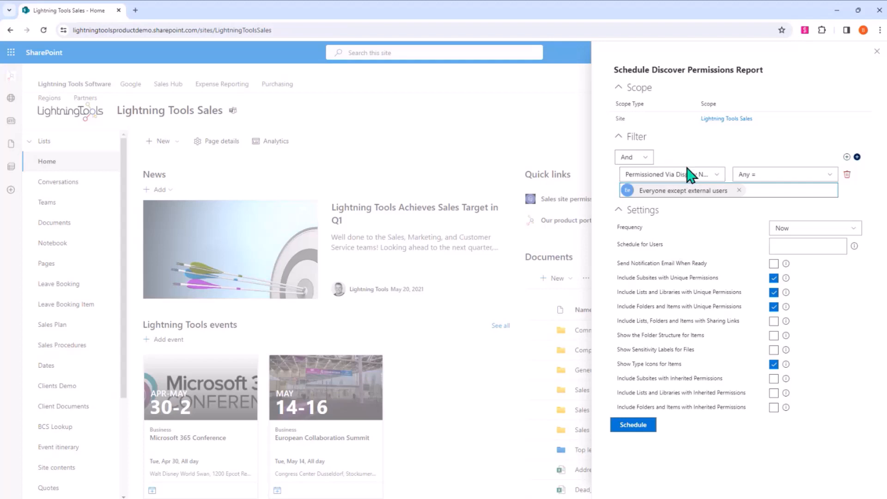
- Set the report to run Monthly on generation day 1 and add the demo user as the scheduled recipient
left_click(840, 231)
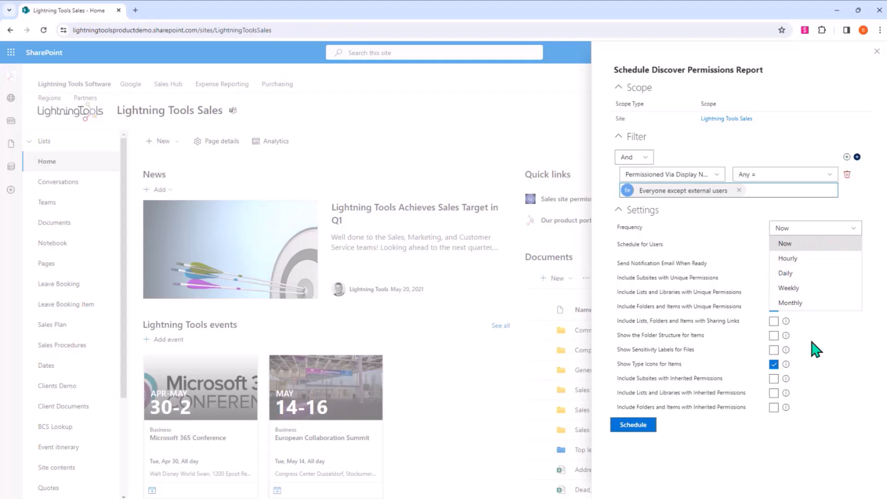
left_click(806, 303)
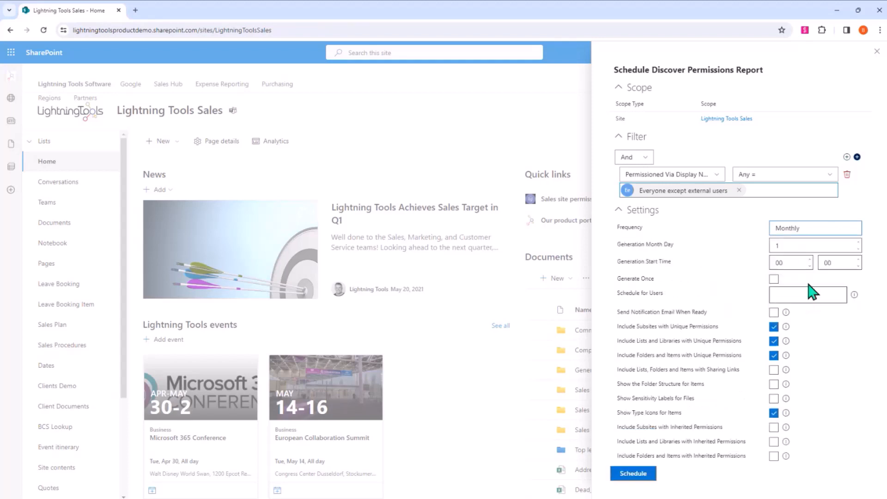
left_click(779, 243)
type("1")
left_click(816, 292)
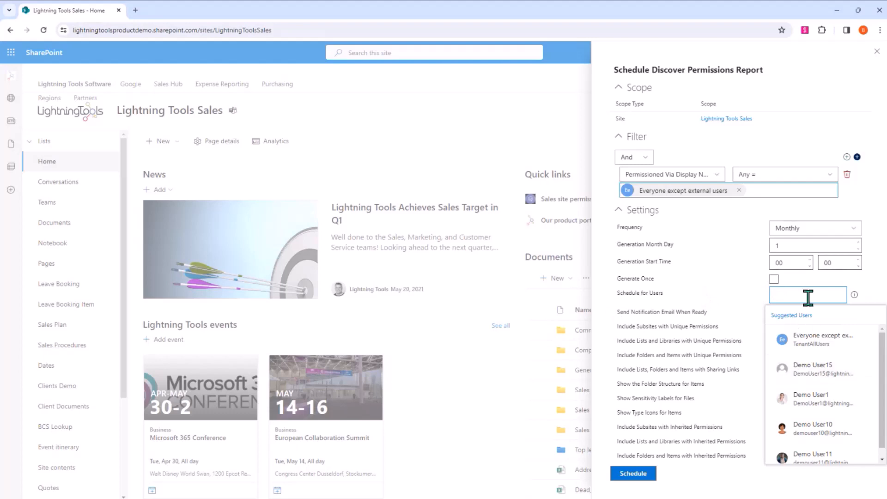
type("demo user5")
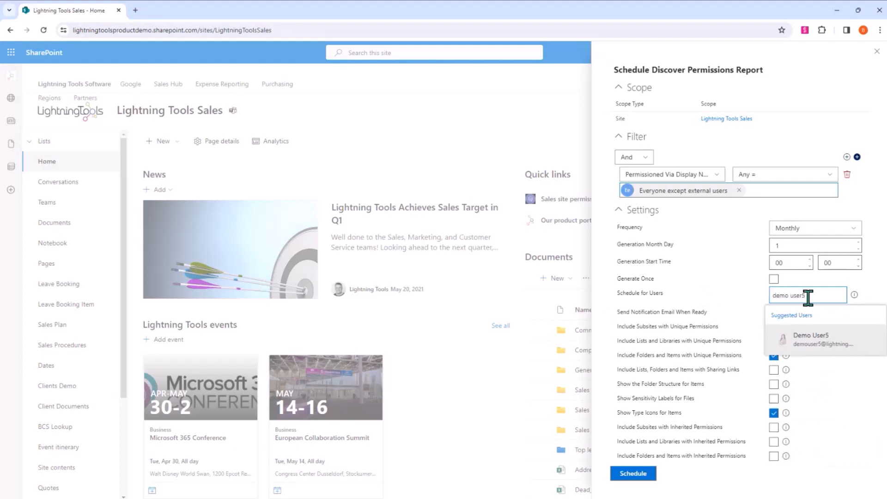
left_click(798, 341)
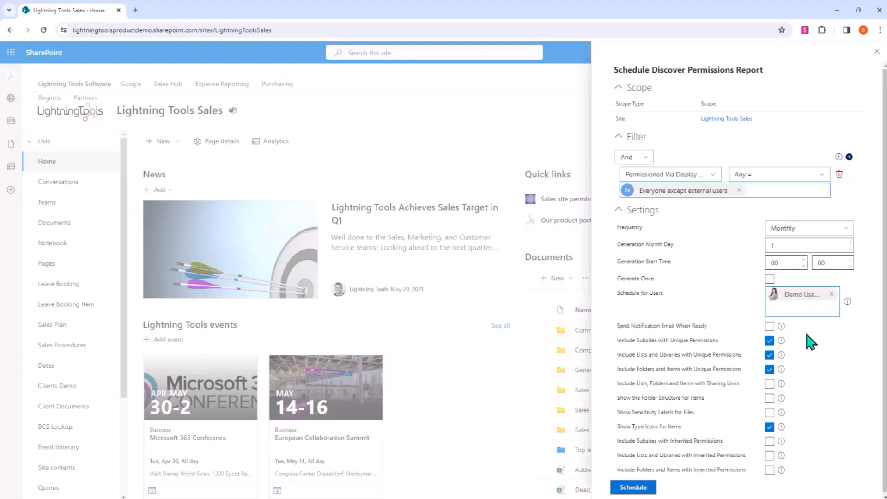
- Enable the notification email when ready, schedule the Discover Permissions report and close its settings
left_click(769, 327)
left_click(767, 354)
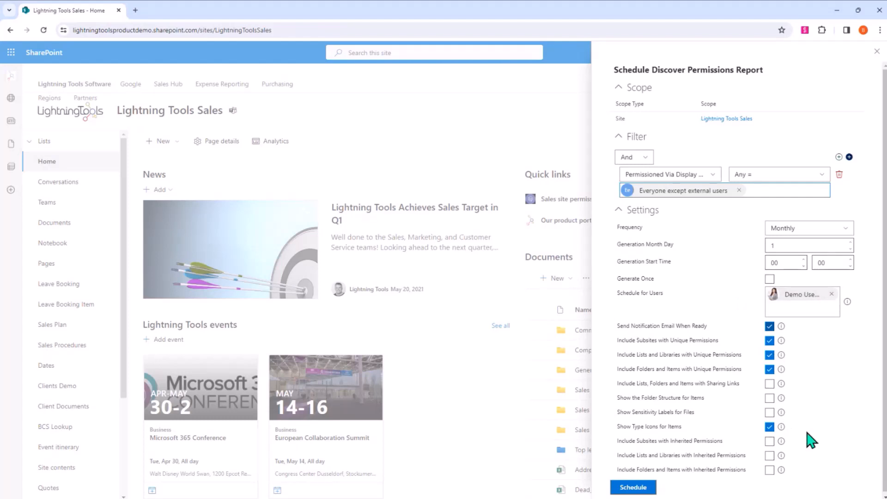
scroll(806, 433, "down", 1)
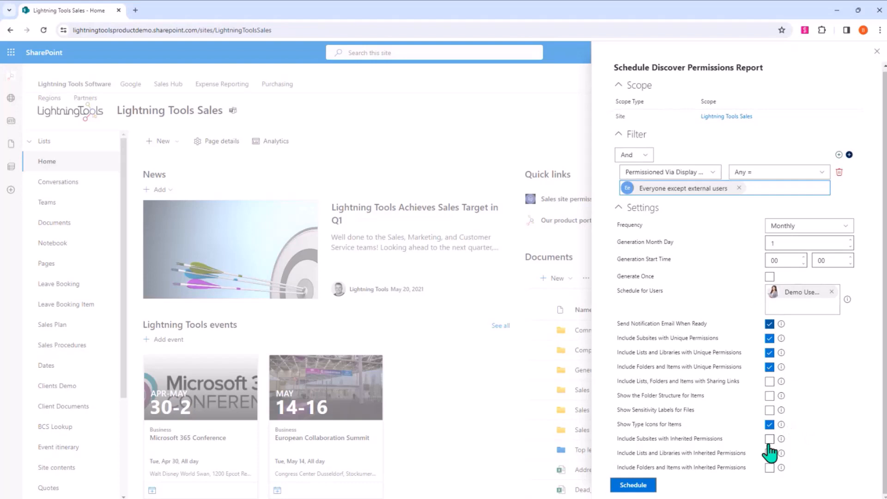
left_click(633, 485)
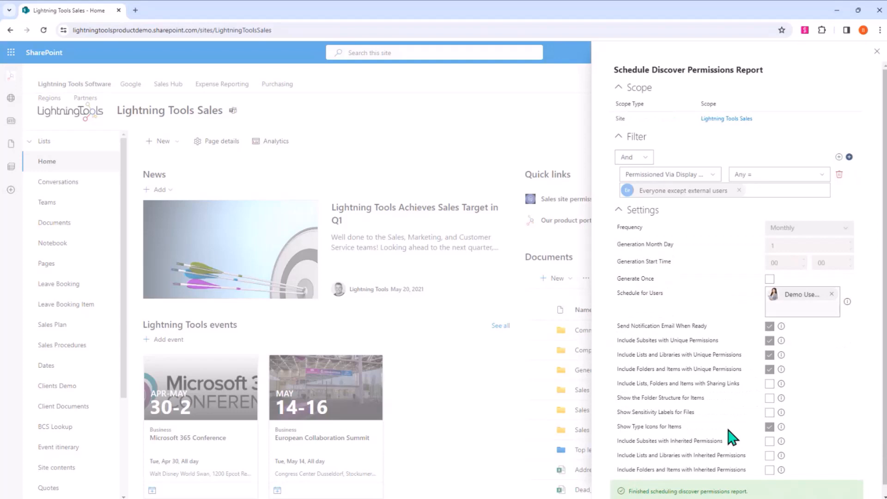
left_click(876, 54)
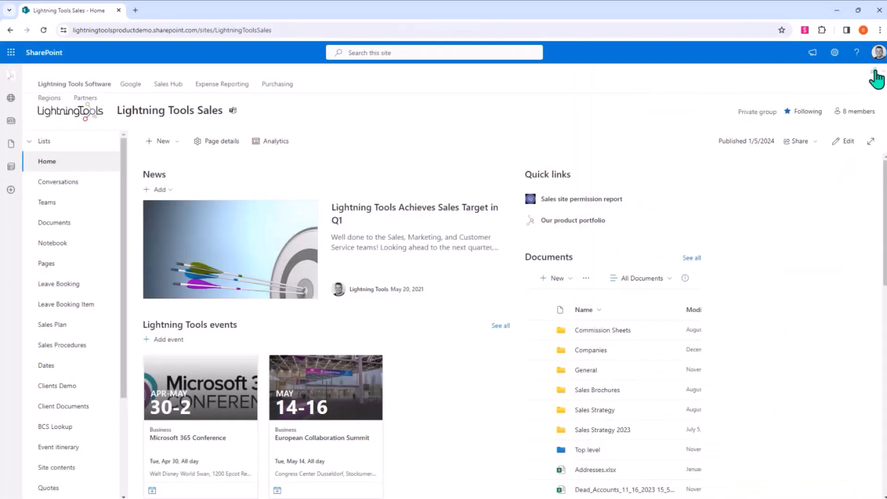
left_click(873, 71)
left_click(838, 87)
left_click(309, 99)
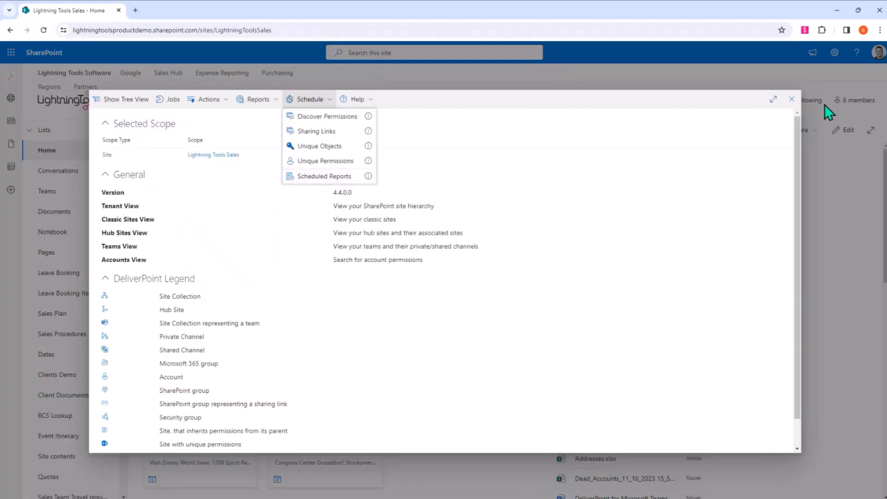
left_click(794, 104)
left_click(873, 72)
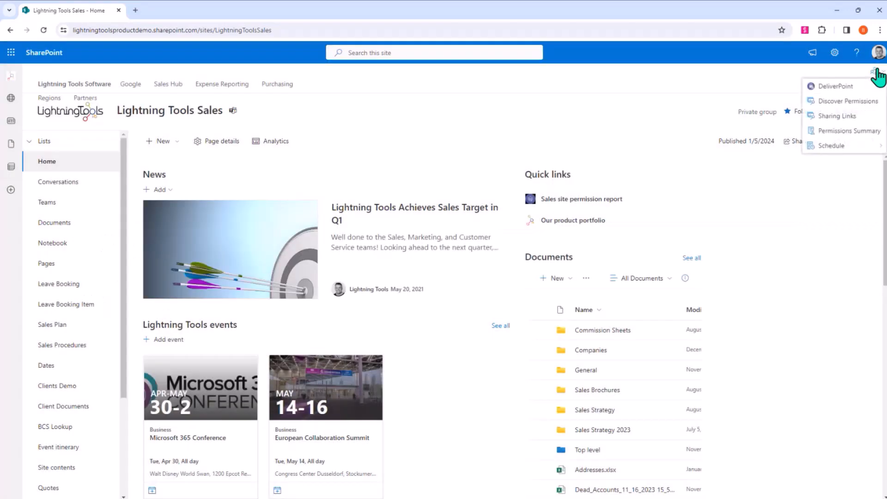
mouse_move(862, 148)
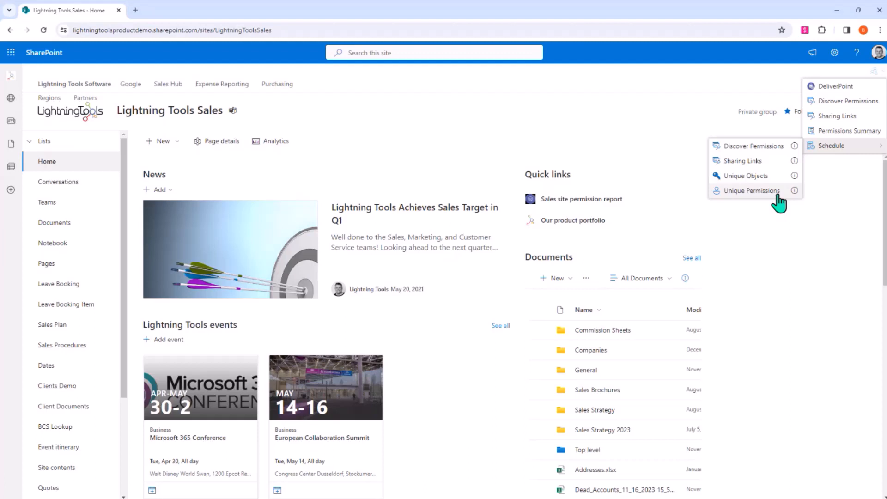
left_click(852, 320)
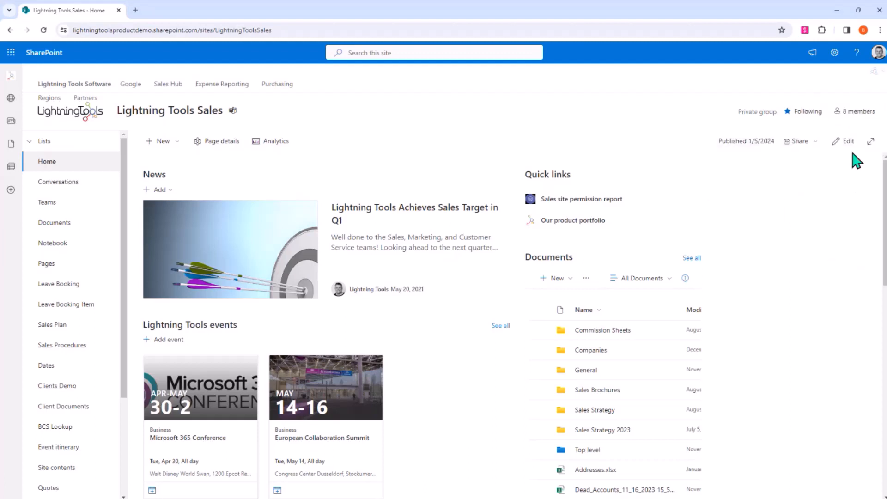
- Generate an advanced Discover Permissions report for Lightning Tools Sales with Delay Retrieving of AD Group Members enabled
left_click(880, 71)
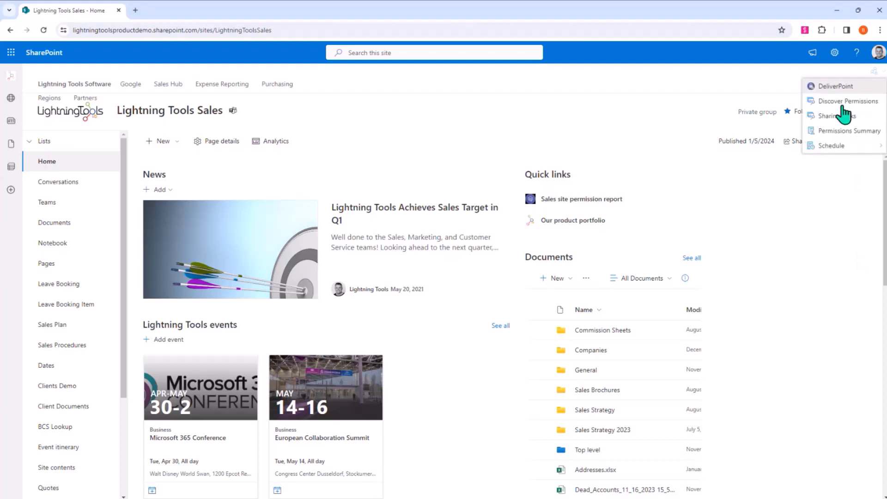
left_click(832, 86)
left_click(257, 99)
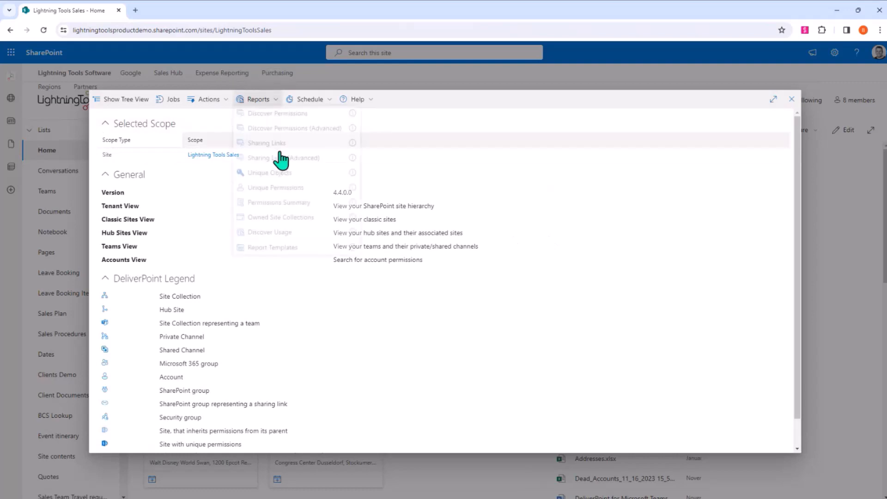
left_click(310, 131)
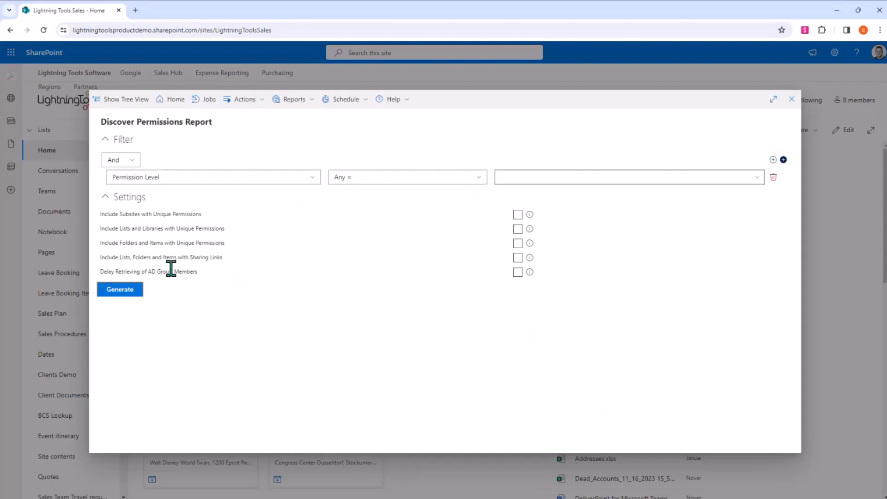
left_click(517, 273)
left_click(120, 290)
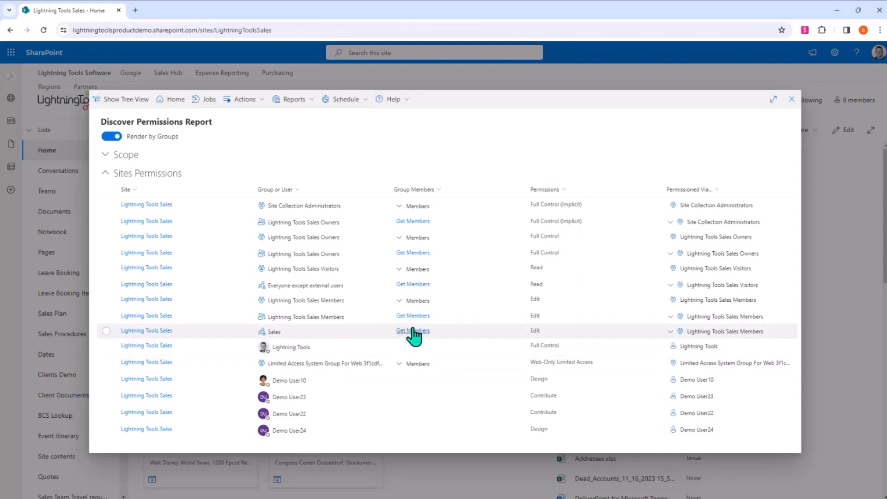
- Retrieve and review the members of the Everyone except external users and Sales groups, collapse both lists and close the report
left_click(412, 284)
scroll(410, 293, "down", 5)
mouse_move(409, 291)
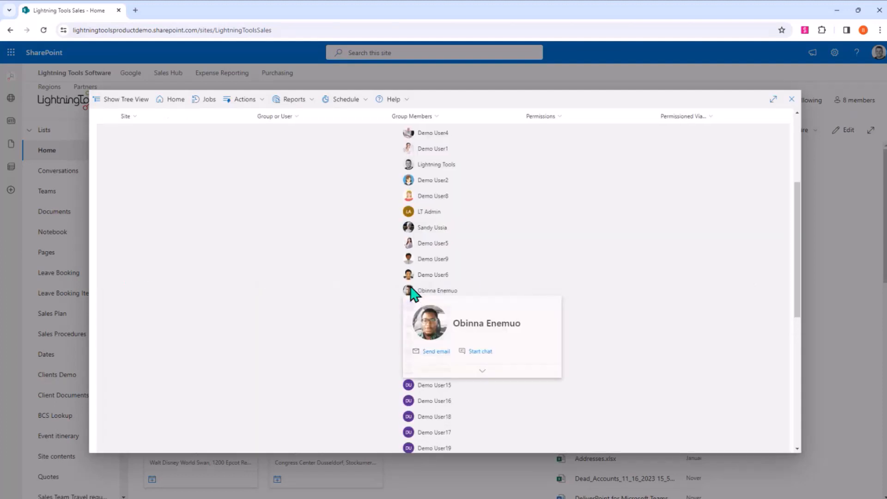
scroll(524, 259, "up", 2)
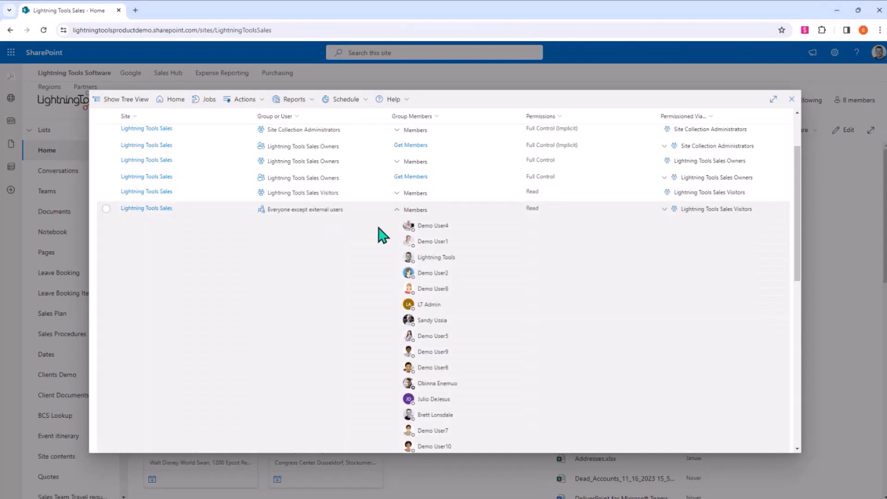
left_click(396, 211)
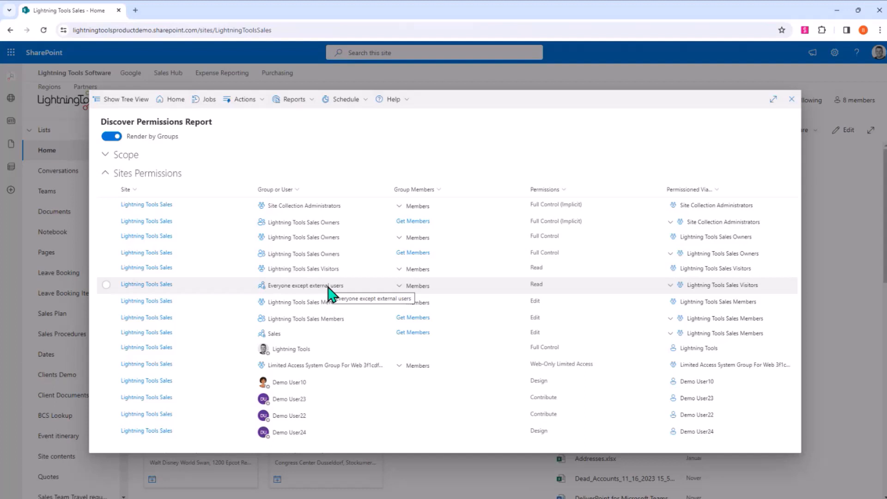
left_click(413, 333)
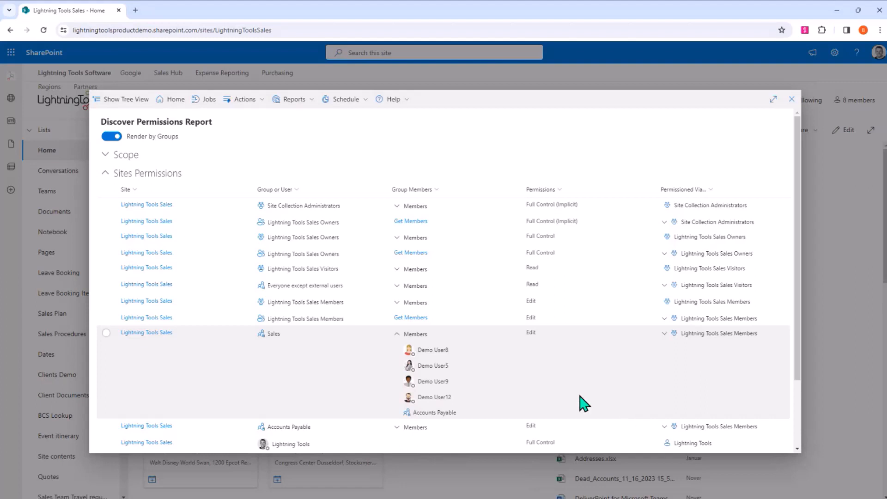
left_click(396, 335)
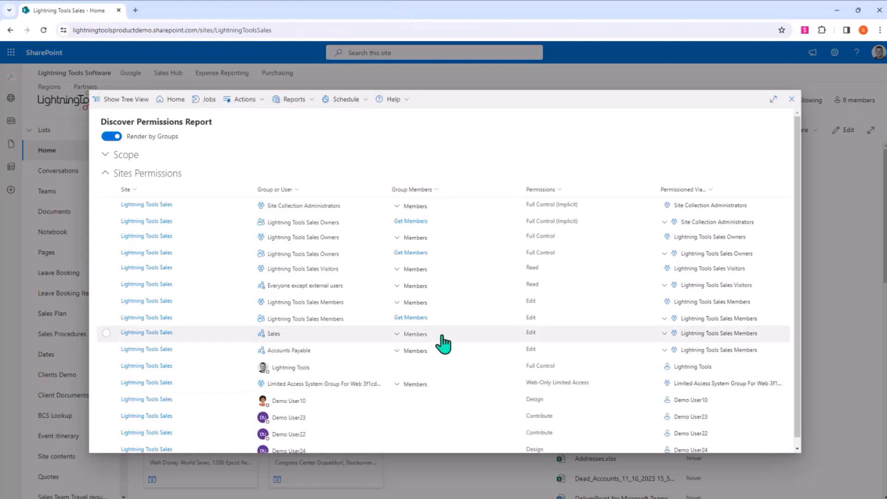
left_click(791, 101)
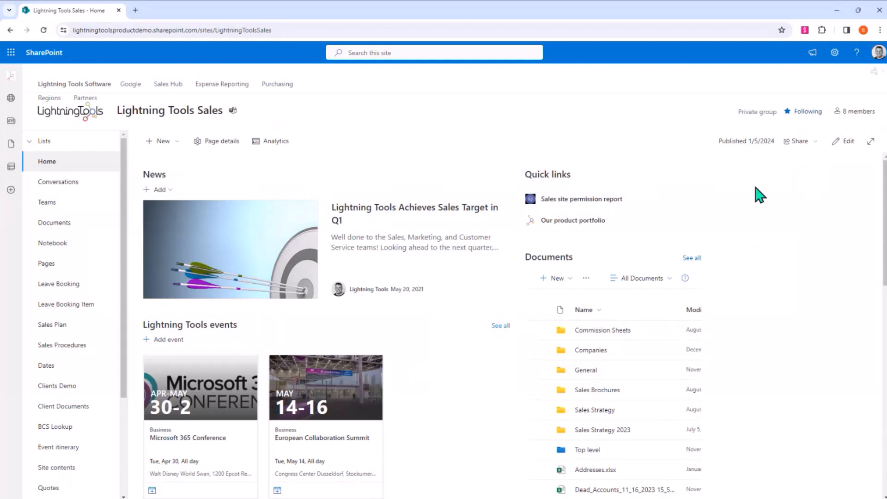
- Reopen DeliverPoint, show the site collection tree and select all site collections as the scope
left_click(874, 72)
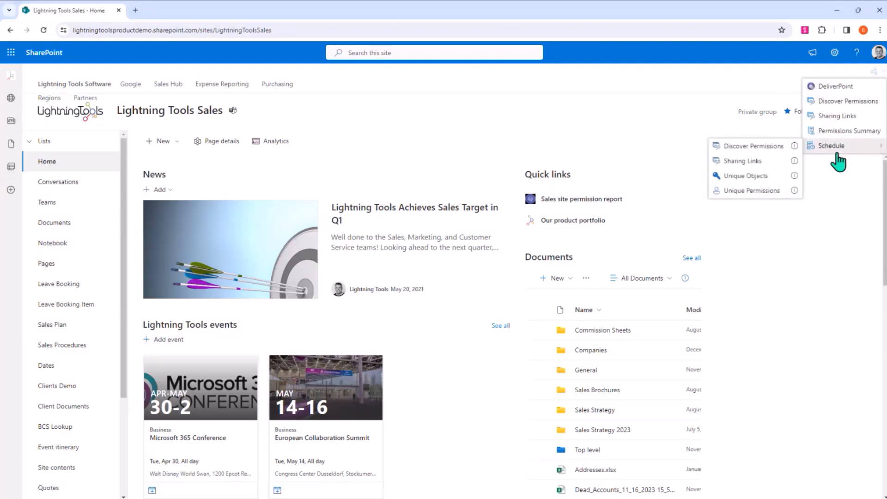
left_click(843, 89)
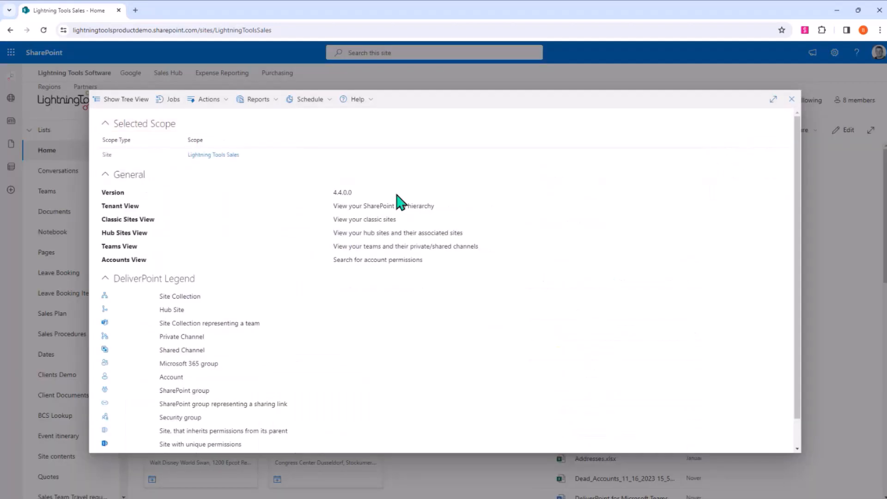
left_click(111, 100)
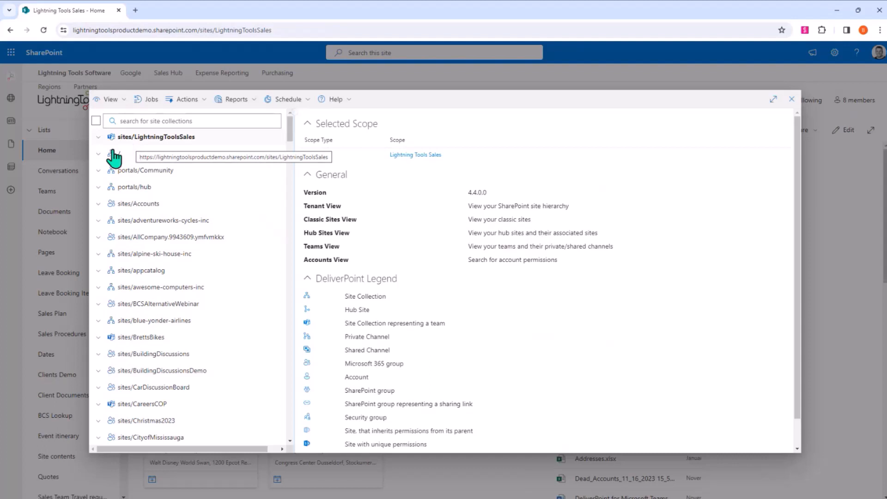
left_click(96, 121)
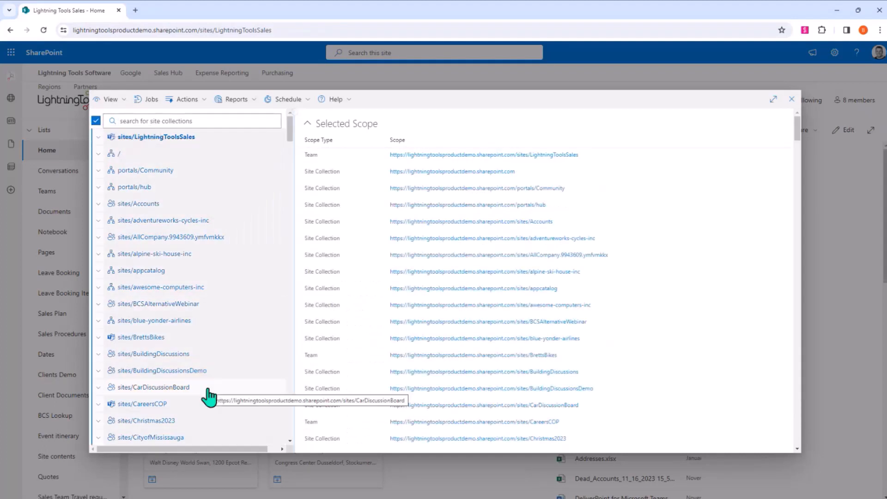
- Run the Discover Permissions report on all site collections and schedule it with frequency Now, terminating the current report generation
left_click(257, 113)
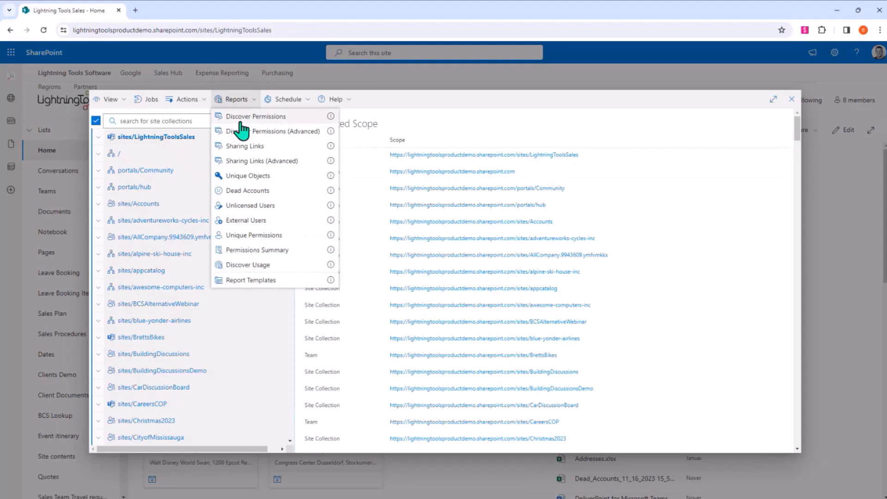
left_click(240, 121)
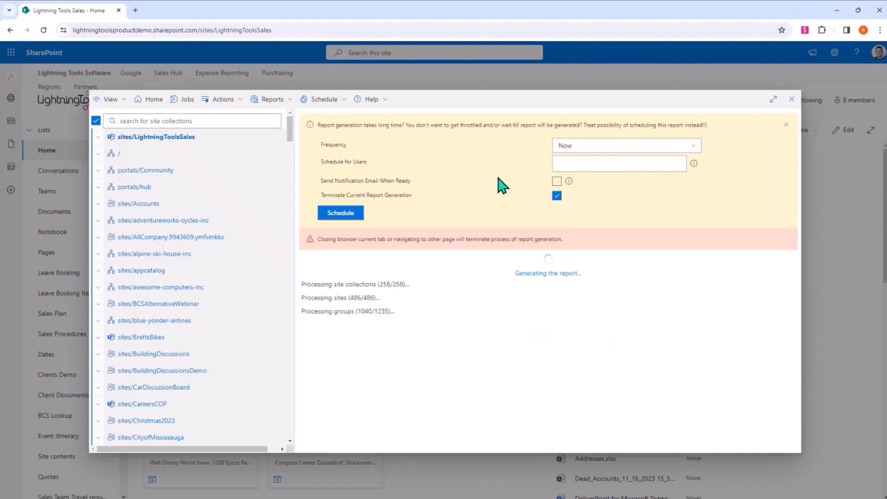
left_click(353, 213)
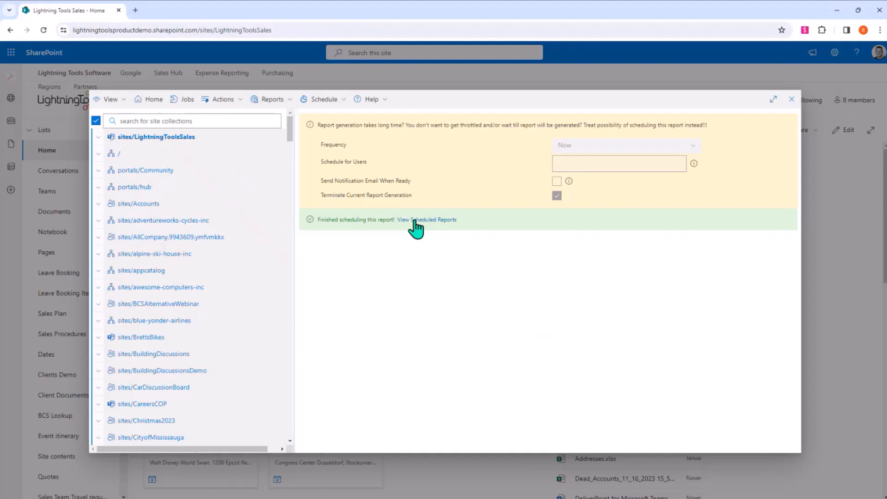
- View the scheduled reports, open Discover Permissions report 55 covering multiple site collections and review its site, list and item permissions
left_click(325, 99)
left_click(328, 220)
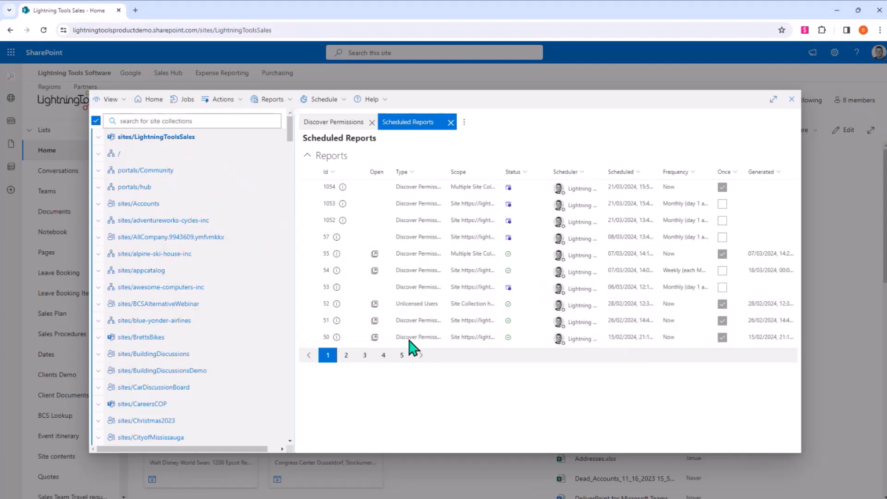
left_click(375, 255)
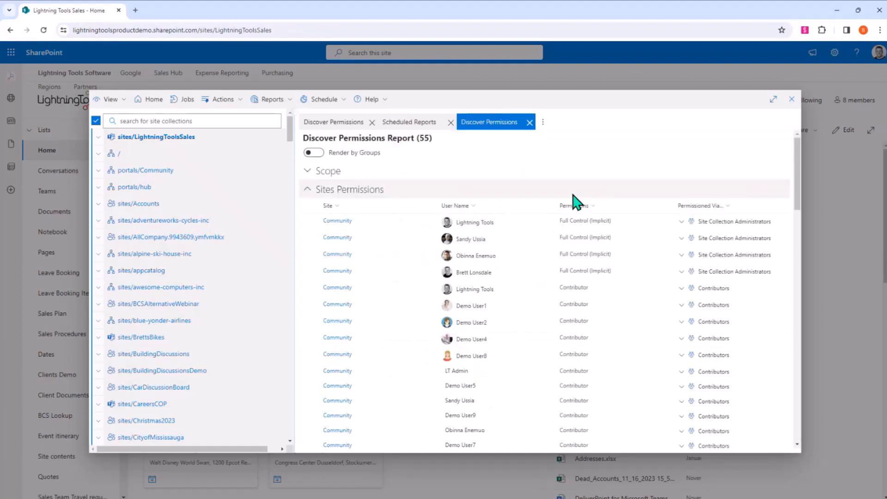
scroll(575, 202, "down", 5)
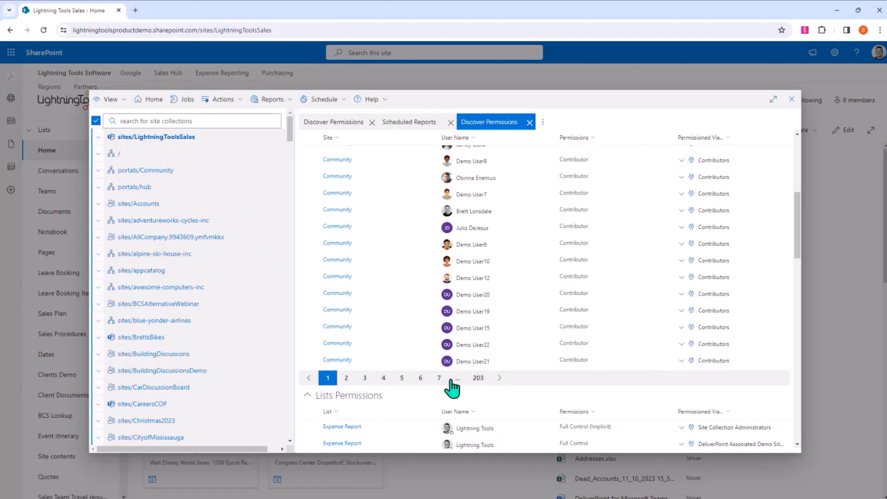
scroll(707, 337, "down", 6)
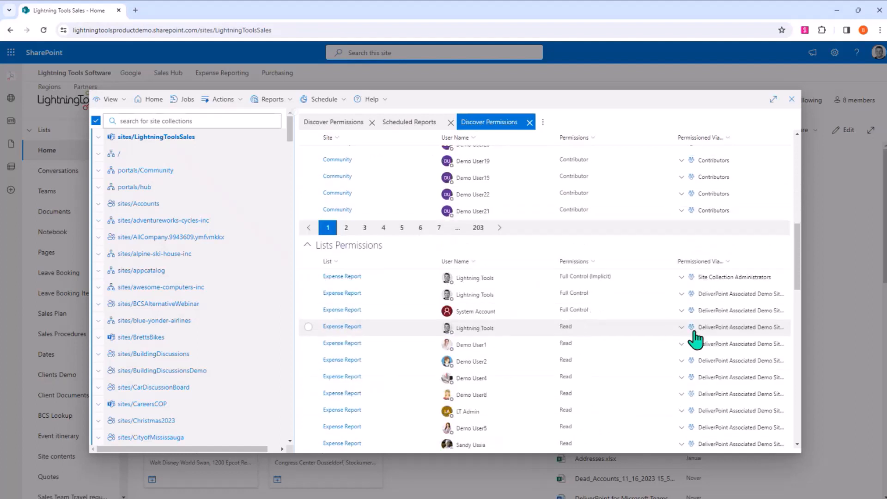
scroll(694, 339, "down", 8)
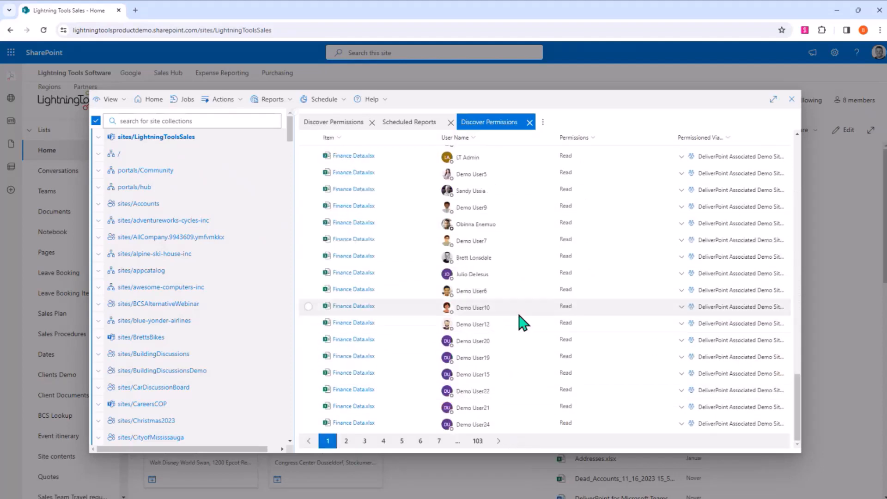
scroll(522, 322, "up", 15)
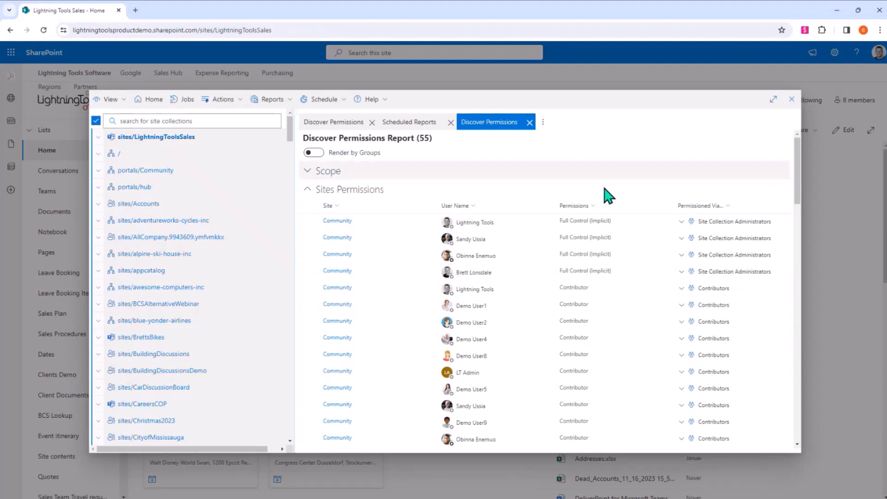
- Sort the report's Sites Permissions in ascending order by permission level and show the available report actions
left_click(598, 206)
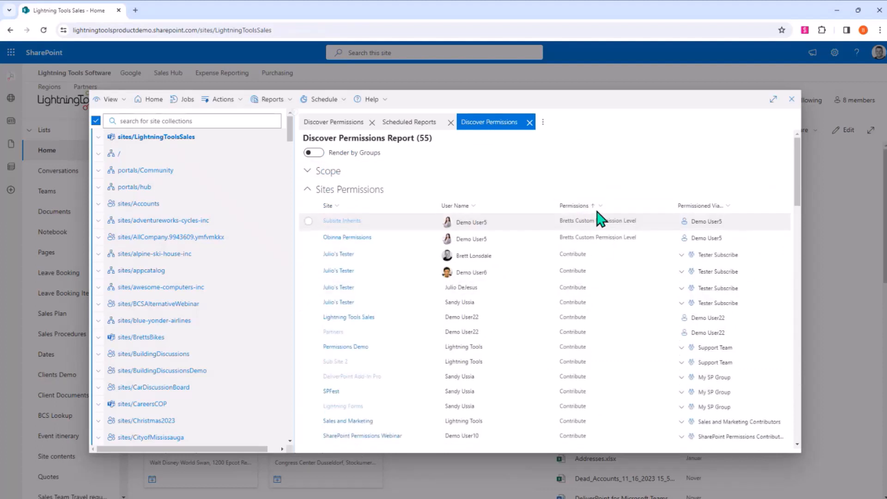
left_click(237, 100)
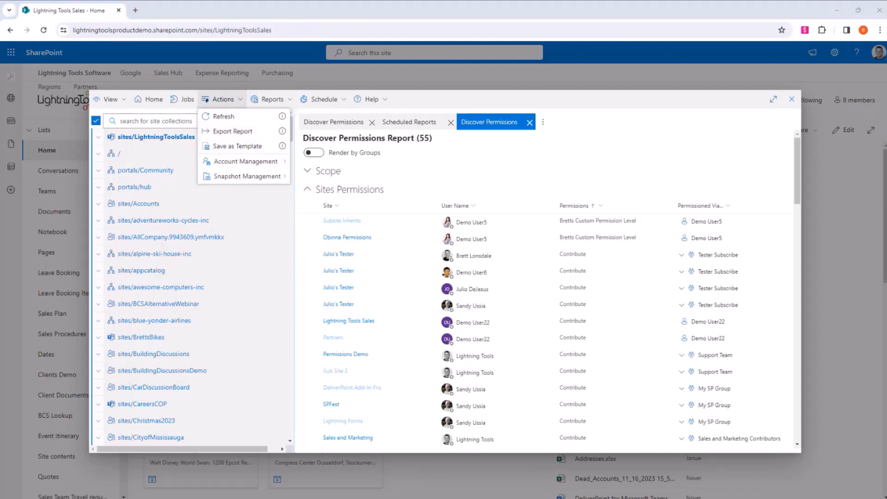
left_click(431, 423)
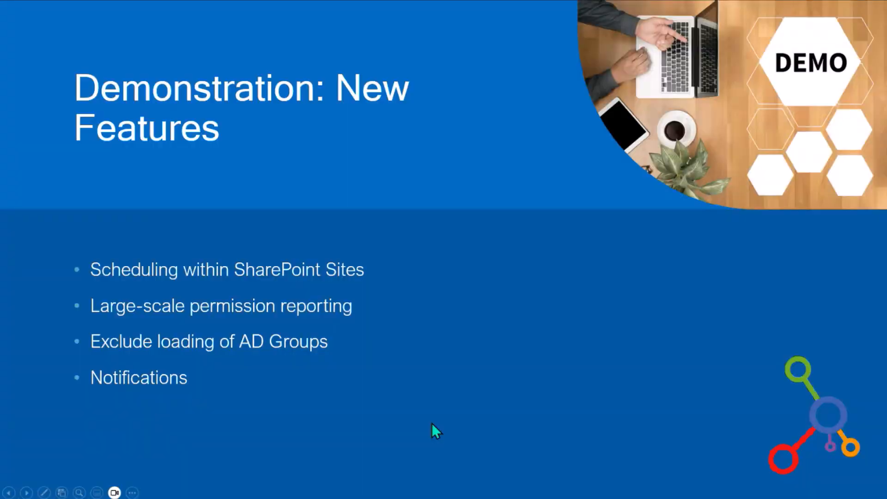
left_click(392, 392)
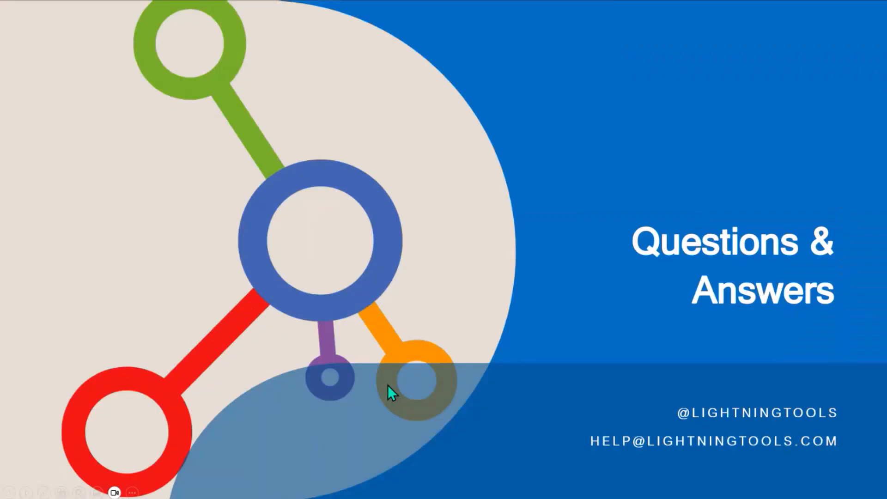
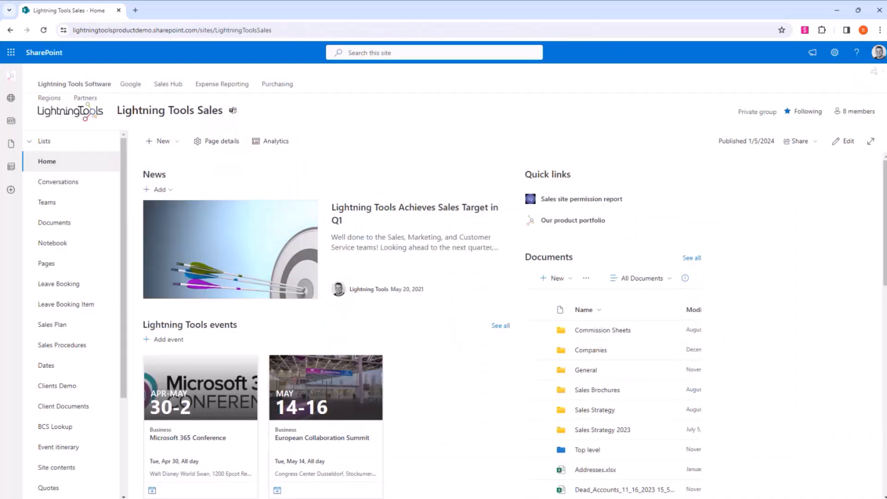
- Run the Sharing Links report for the Lightning Tools Sales site and set the Lightning Tools EULA.docx link's expiration to 27 March 2024
left_click(873, 71)
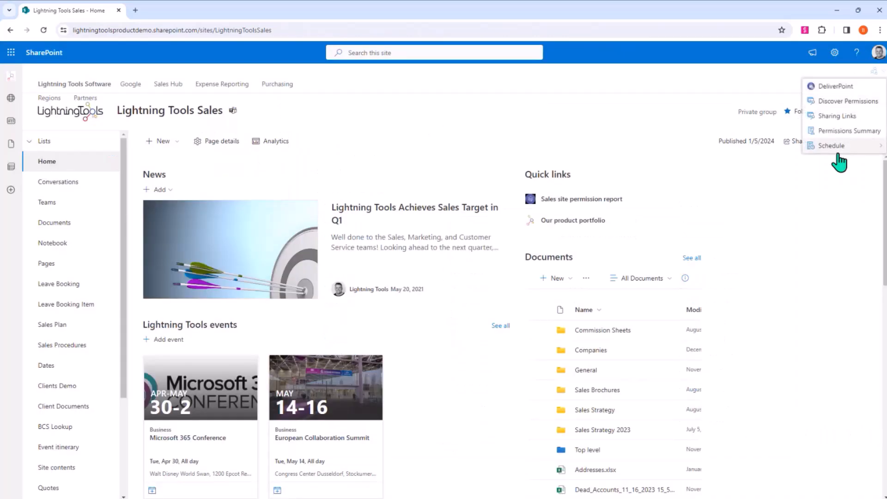
left_click(837, 129)
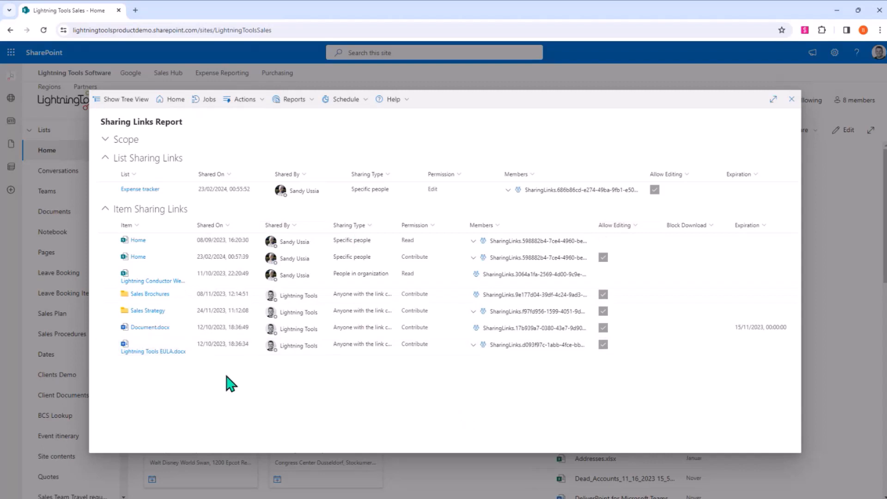
left_click(105, 328)
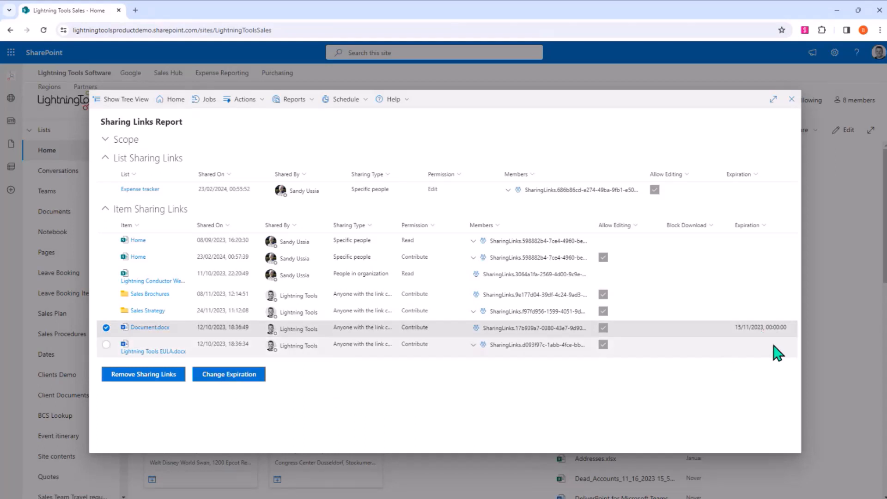
left_click(106, 327)
left_click(106, 345)
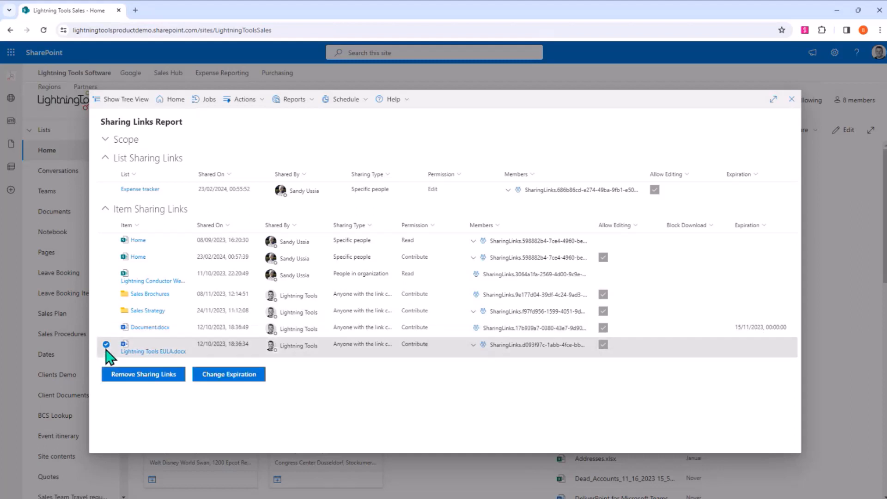
left_click(237, 375)
left_click(499, 270)
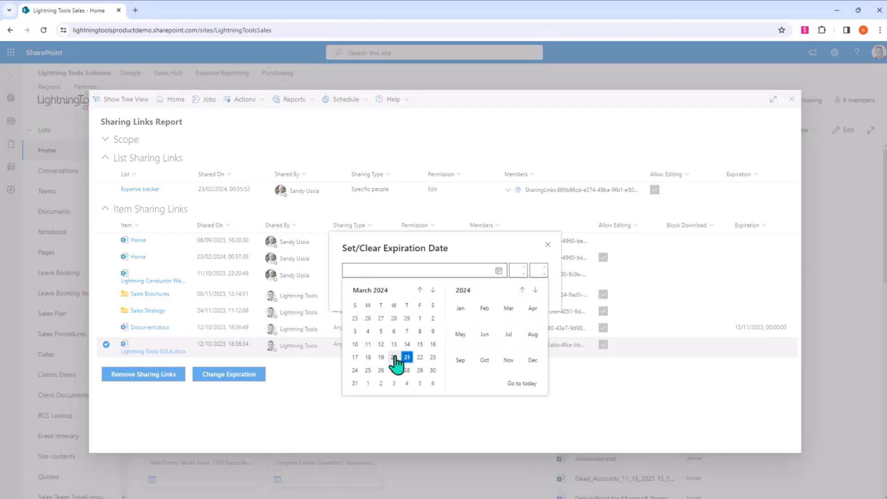
left_click(400, 370)
left_click(489, 300)
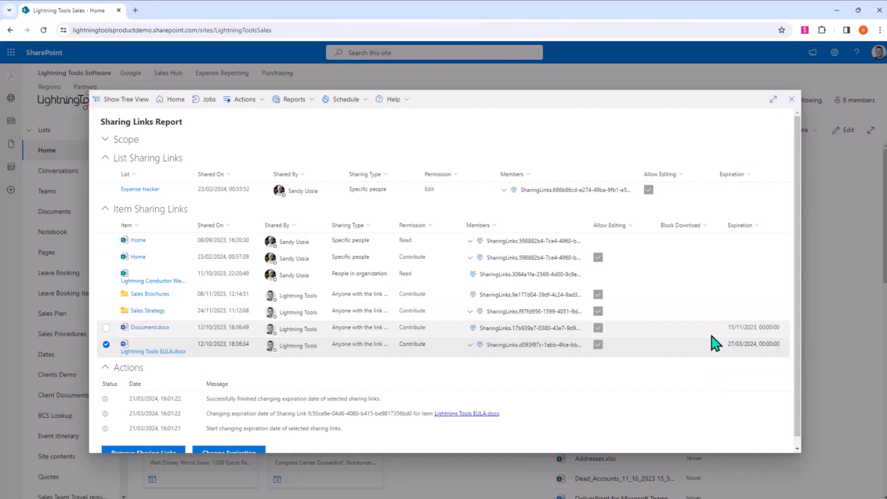
- Reopen DeliverPoint from the site and run the Sharing Links report on sites/LightningToolsSales, the root site collection and portals/Community
left_click(791, 99)
left_click(874, 78)
left_click(855, 88)
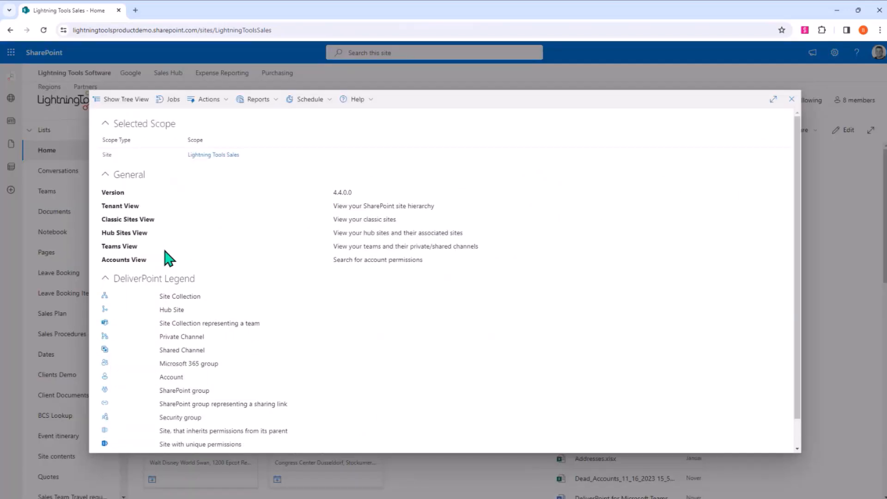
left_click(134, 100)
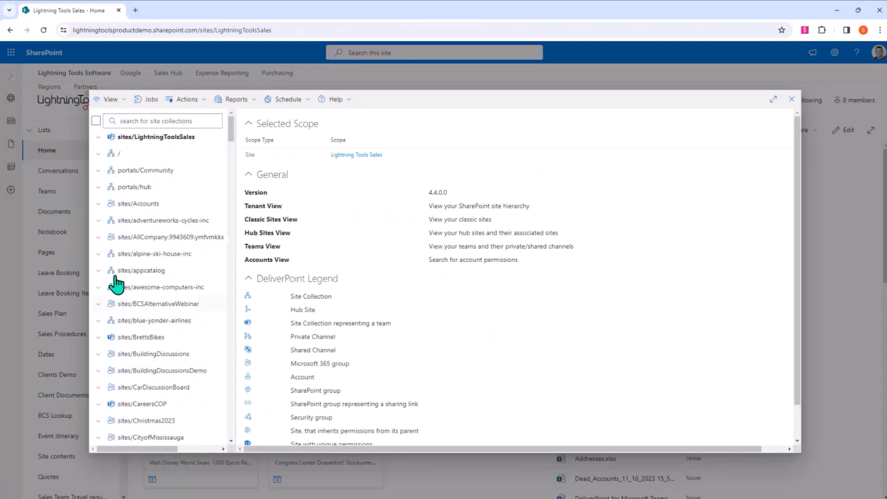
left_click(189, 139)
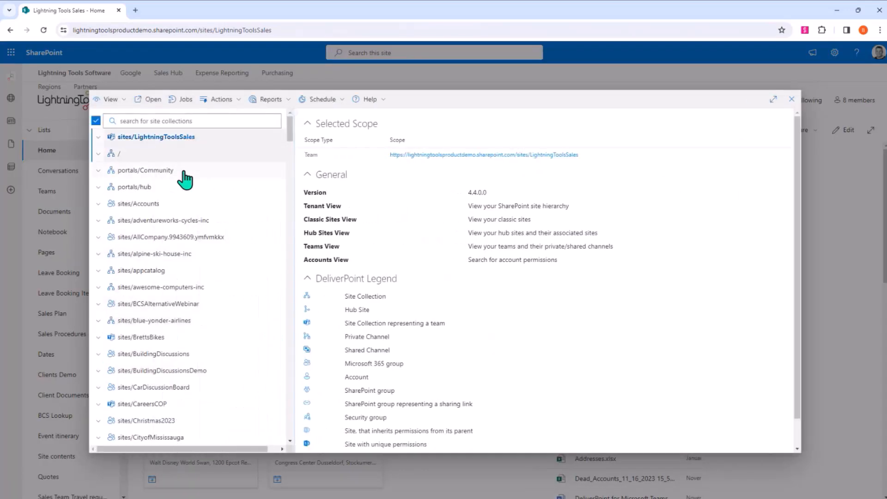
left_click(185, 177)
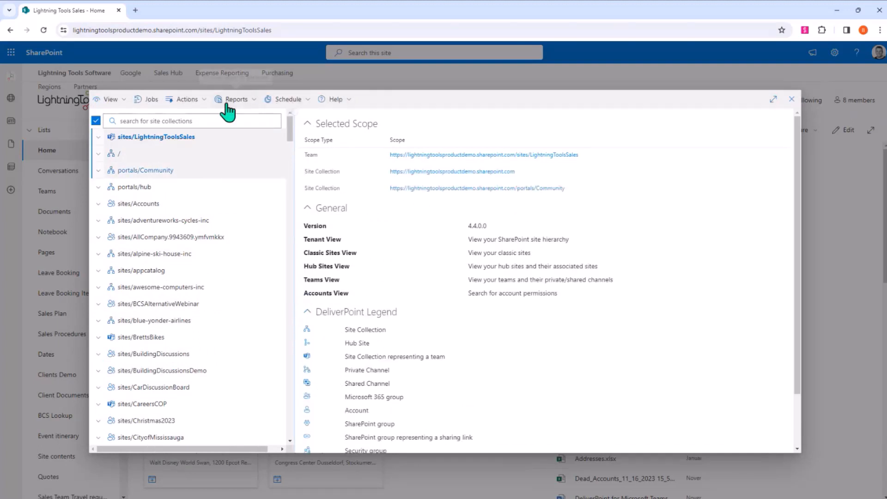
left_click(228, 107)
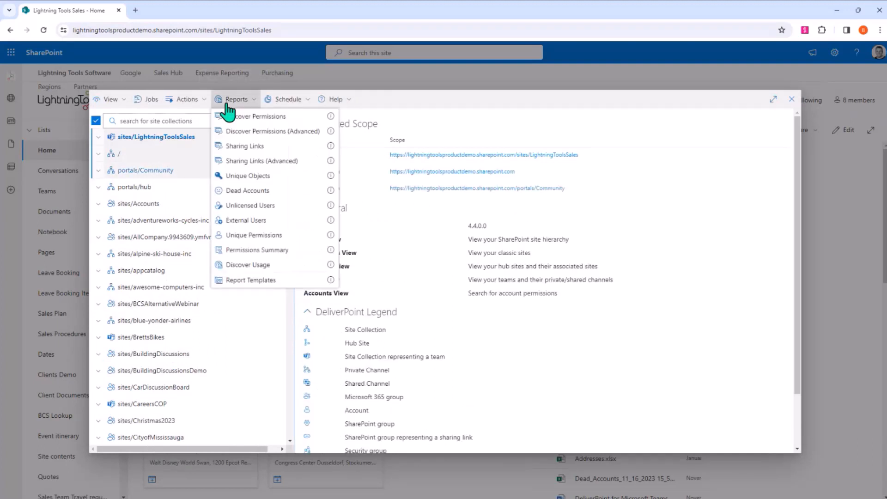
left_click(277, 153)
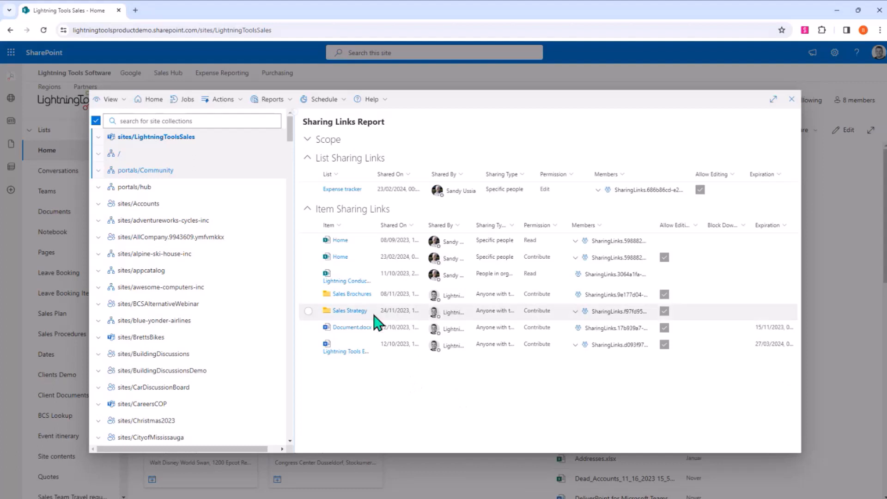
left_click(308, 311)
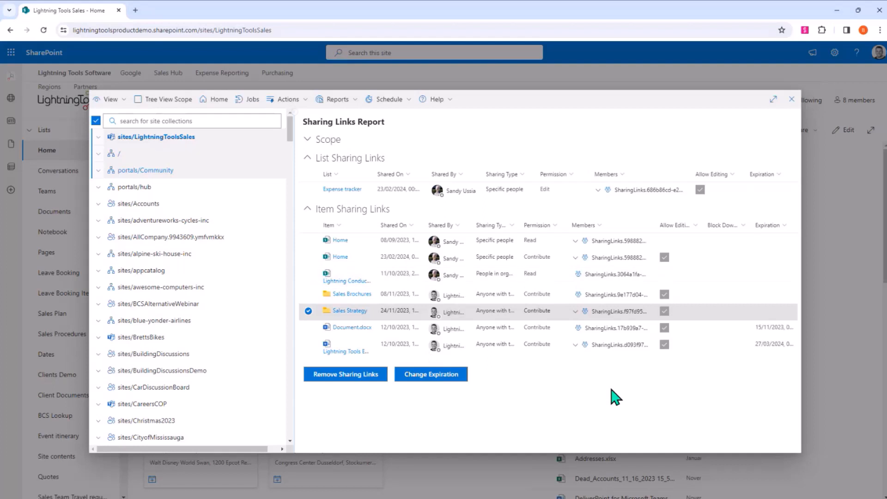
left_click(308, 225)
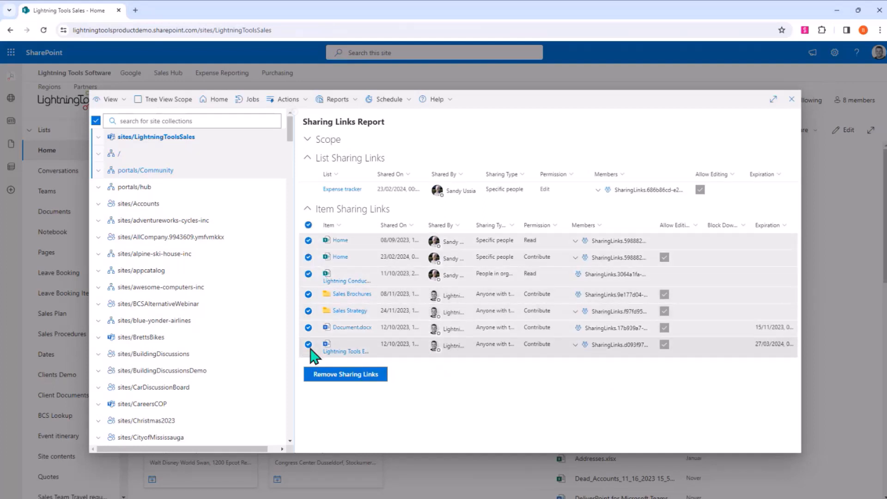
left_click(519, 224)
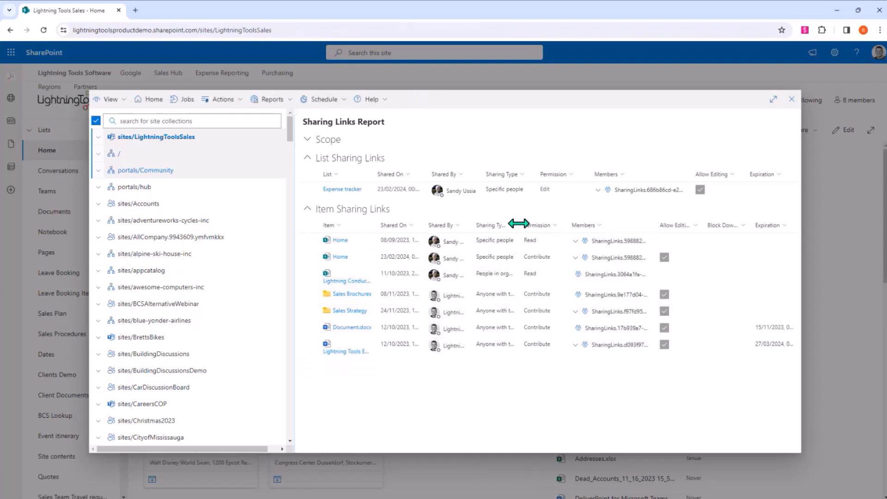
- Filter the item sharing links to those whose Sharing Type equals Anyone with the link can edit
left_click(512, 228)
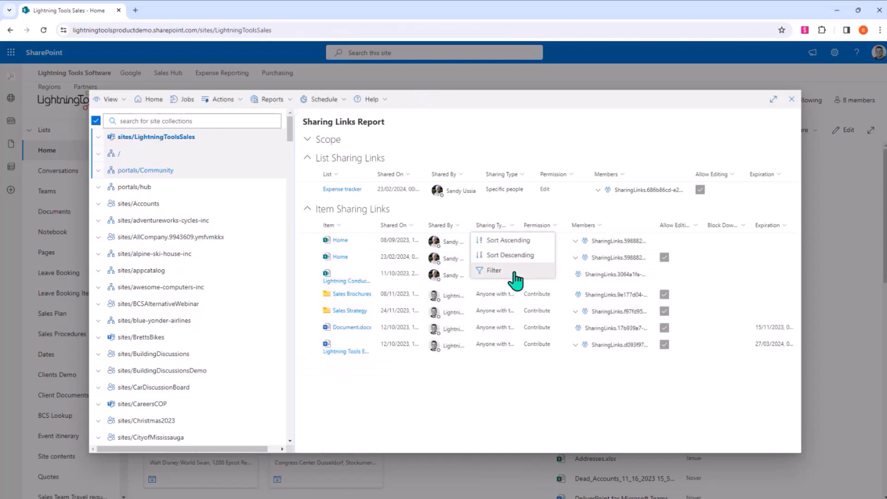
left_click(516, 277)
left_click(605, 281)
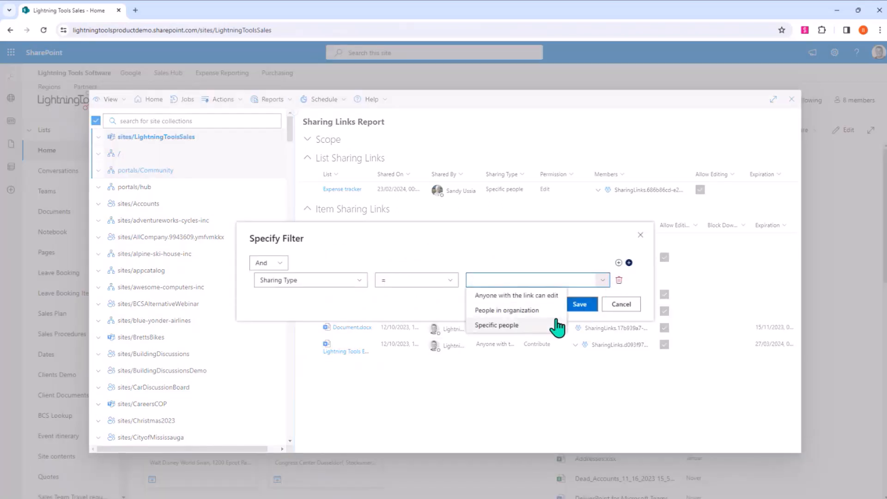
left_click(499, 295)
left_click(581, 305)
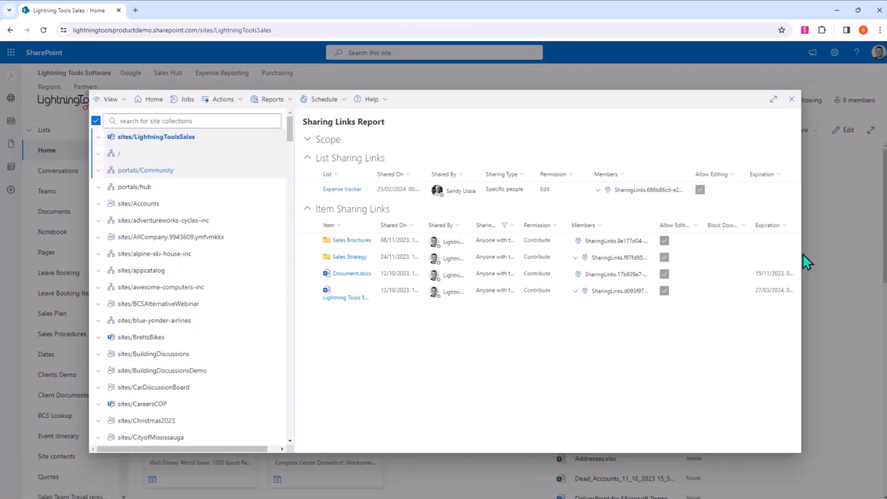
- Sort the item sharing links by expiration in ascending order and view the comparison operators available for an Expiration filter
left_click(778, 227)
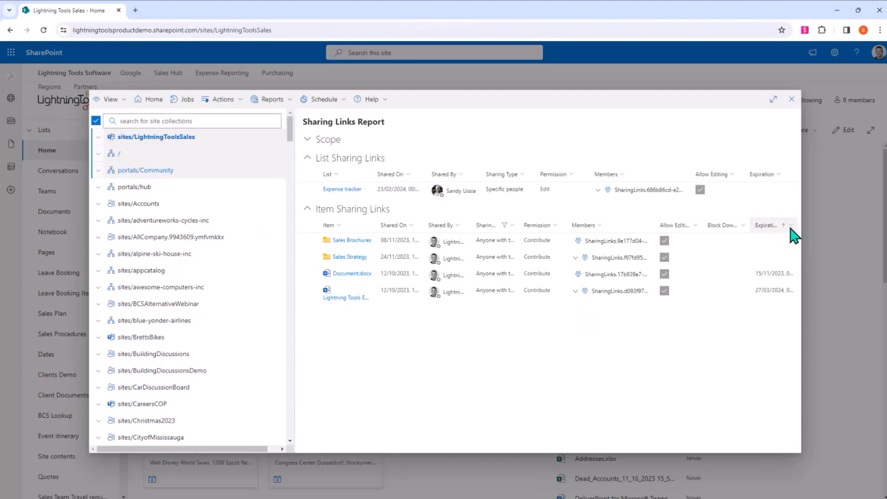
left_click(787, 228)
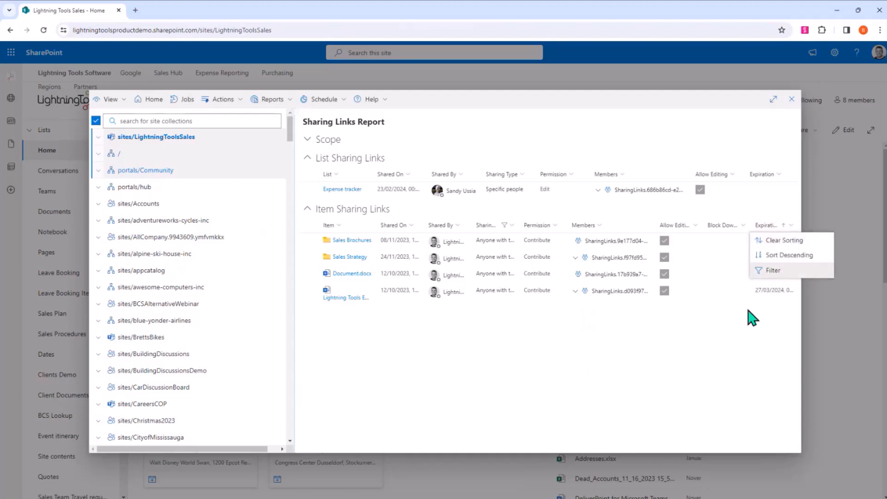
left_click(773, 270)
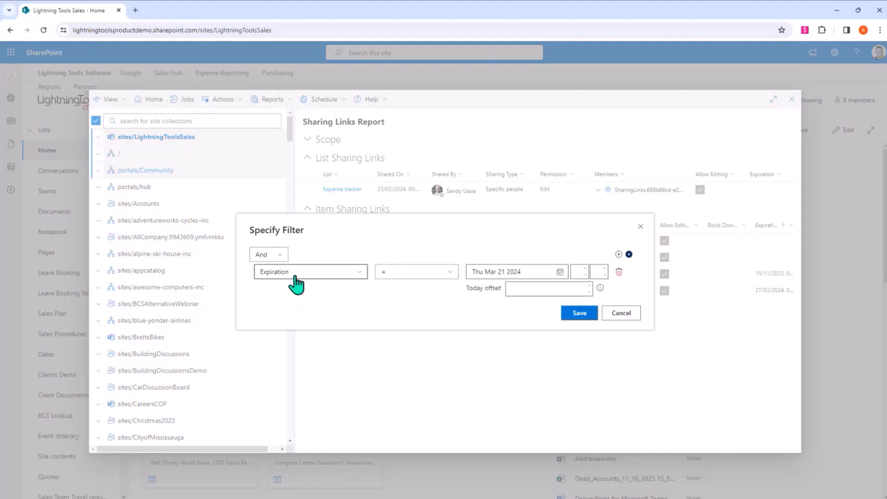
left_click(422, 272)
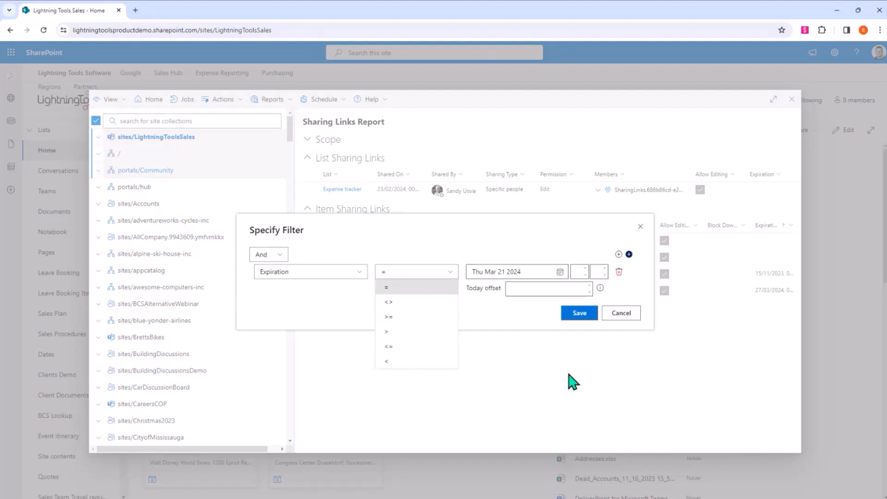
left_click(612, 317)
left_click(830, 333)
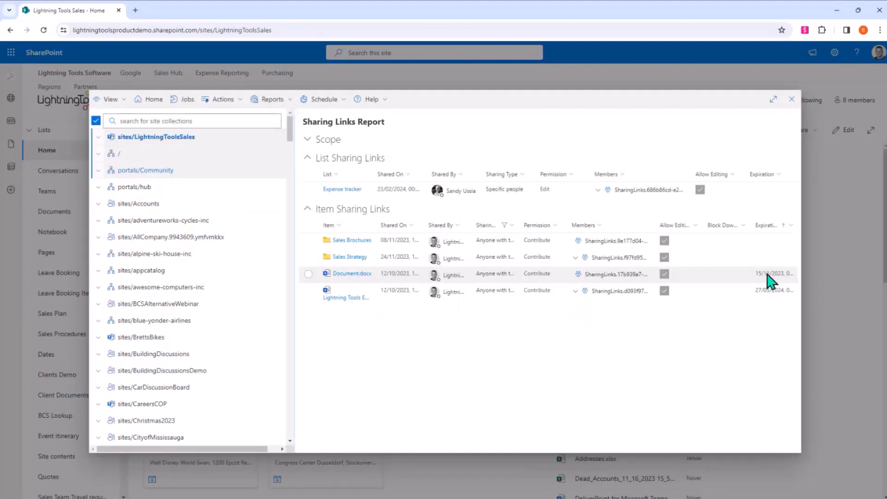
- Select the Sales Brochures and Sales Strategy sharing links and view their expiration date settings without saving a change
left_click(316, 241)
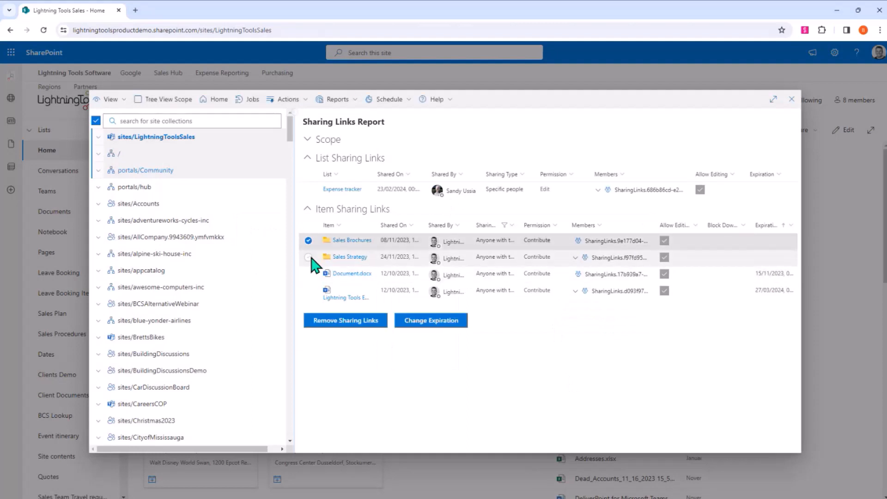
left_click(311, 258)
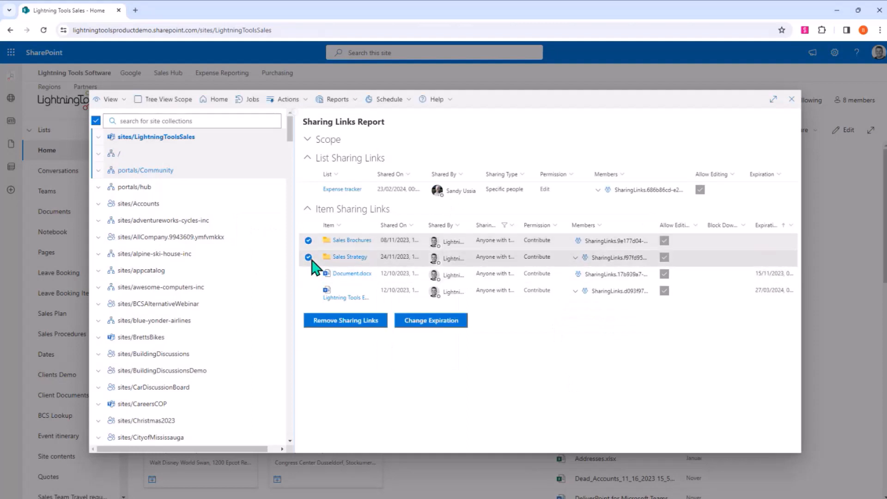
left_click(458, 322)
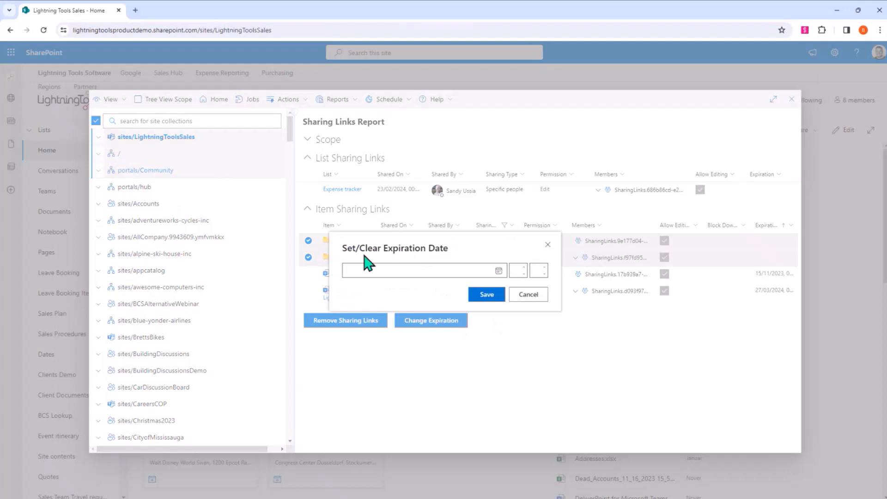
left_click(528, 295)
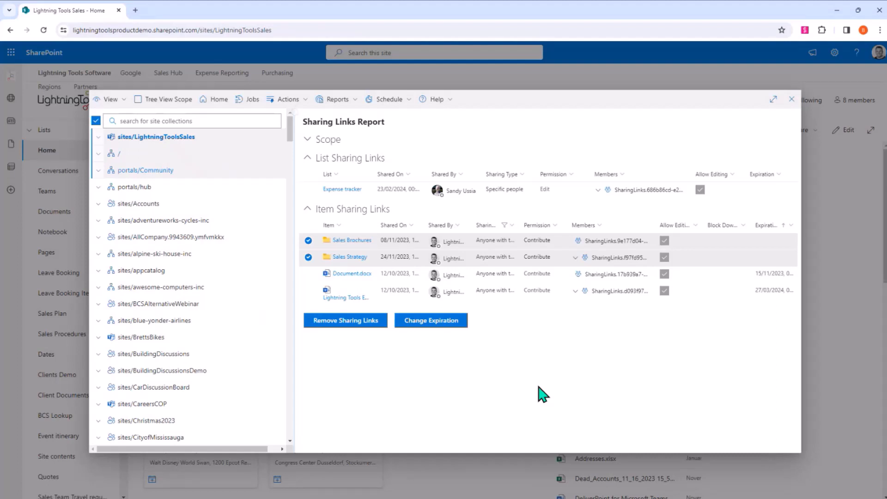
- Reduce the scope to sites/LightningToolsSales and examine the scheduling settings of the Discover Permissions report without scheduling it
left_click(182, 175)
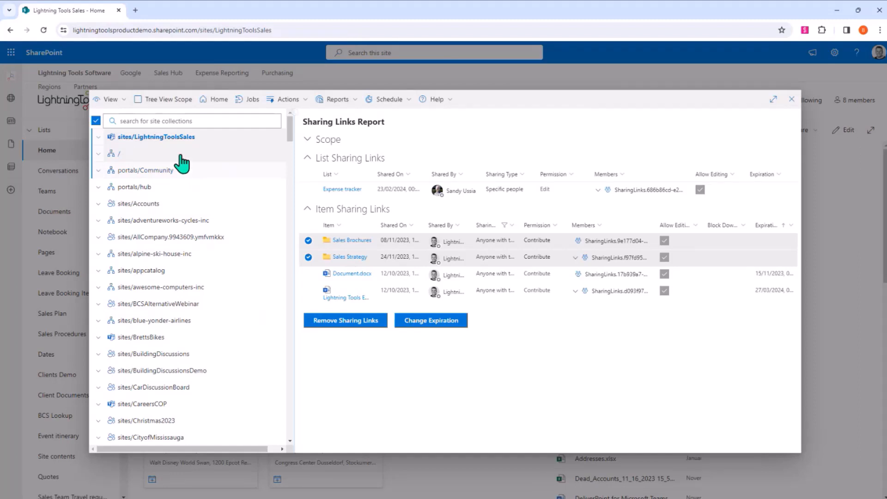
left_click(181, 154)
left_click(196, 140)
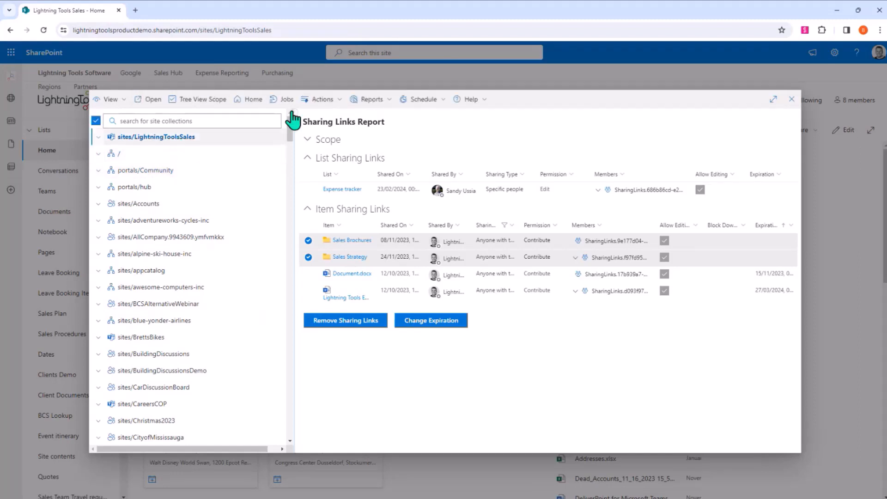
left_click(369, 106)
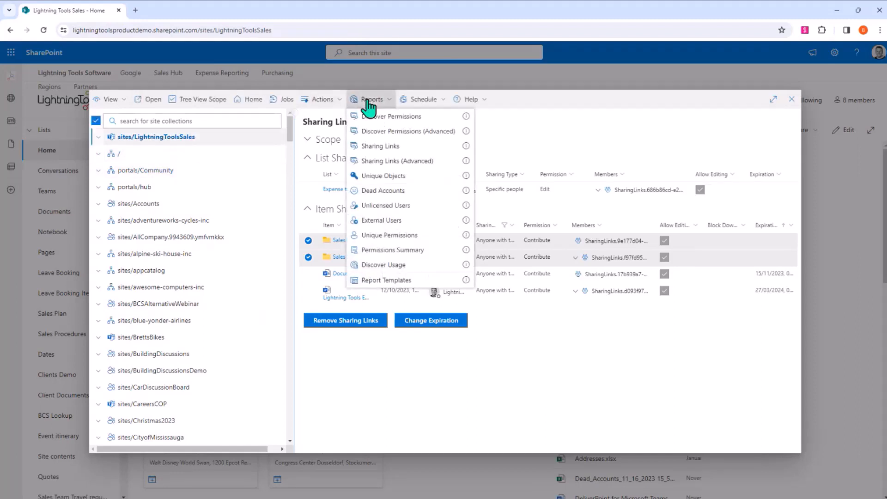
left_click(423, 99)
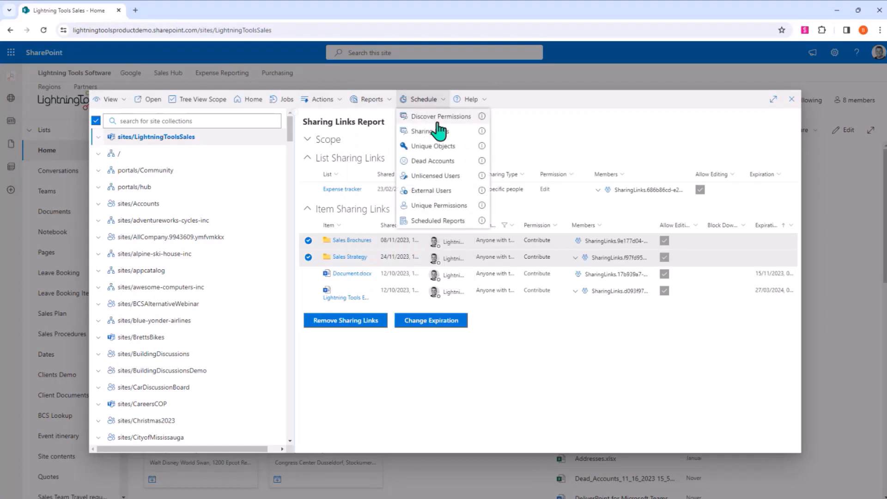
left_click(431, 116)
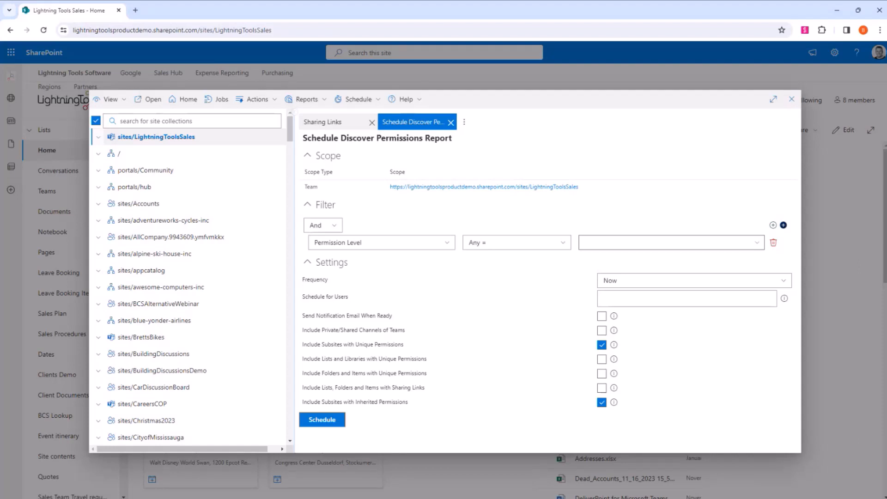
left_click(791, 100)
- Run the Discover Permissions report for the Lightning Tools Sales site and view the first listed user's contact card
left_click(873, 71)
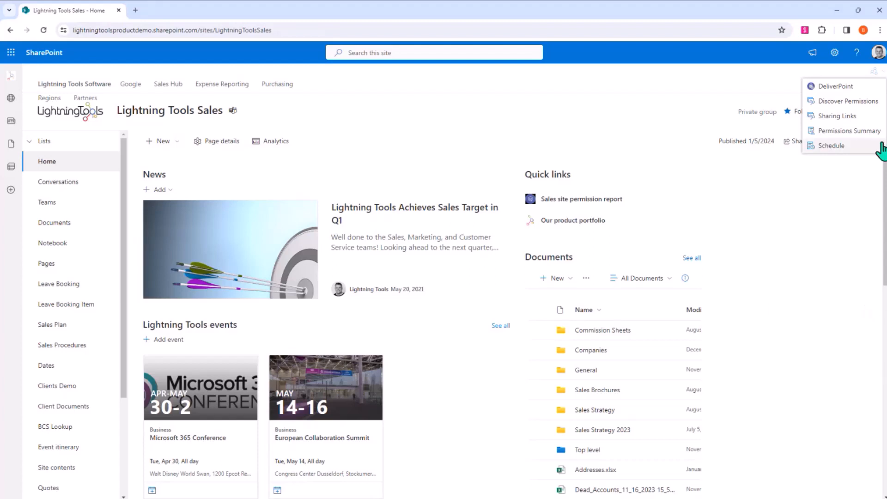
left_click(847, 101)
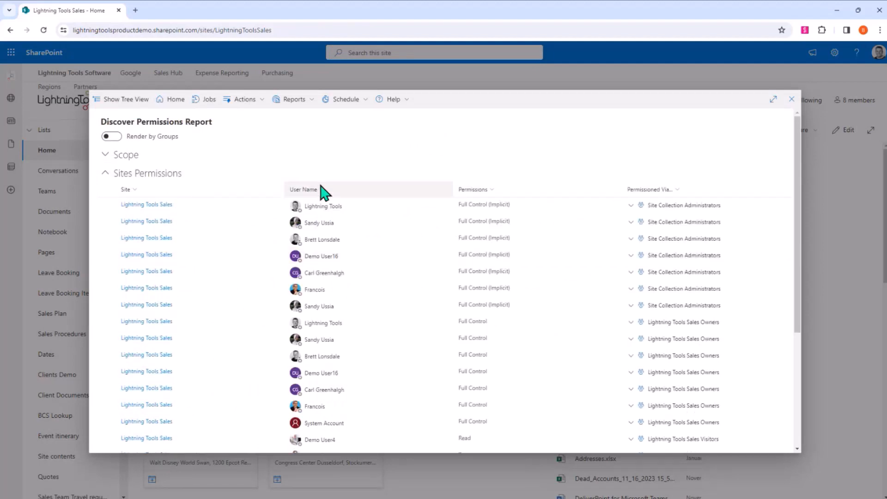
left_click(296, 205)
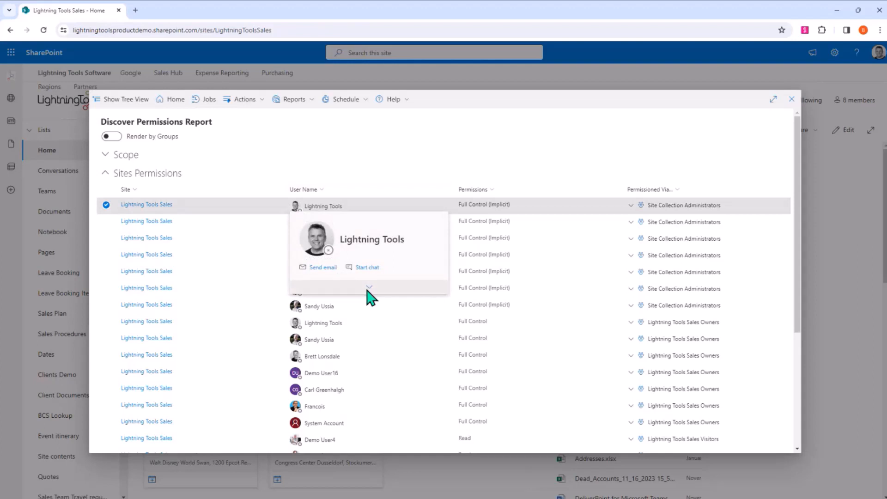
- Expand the first listed user's contact card and look through the contact details, direct reports and recent emails
left_click(369, 288)
scroll(381, 406, "down", 2)
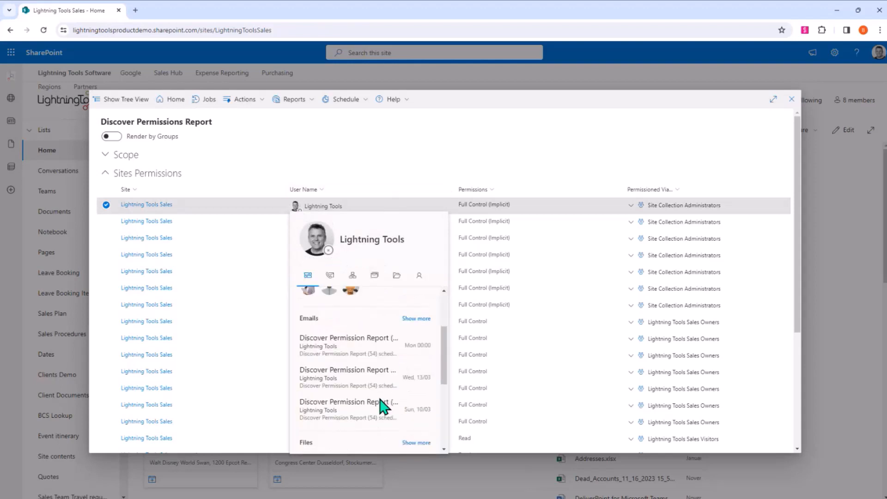
scroll(376, 391, "up", 3)
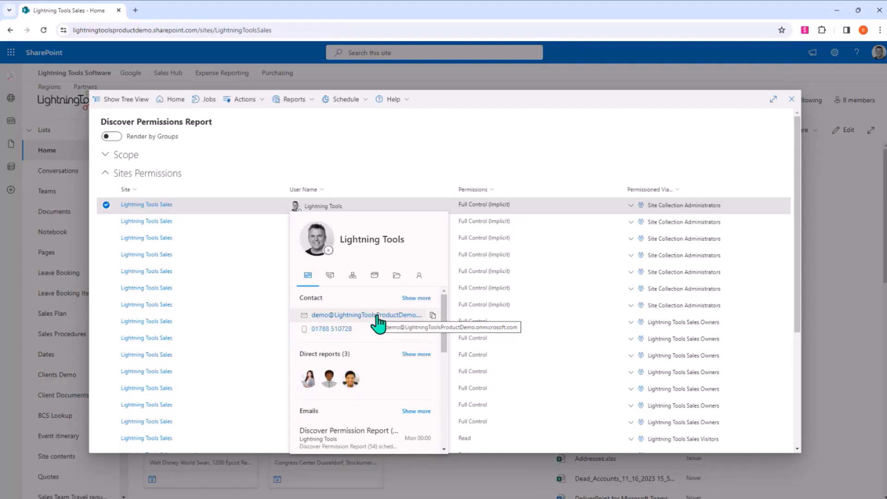
- Clear the selection of the first permission row and export the Discover Permissions report to Excel
left_click(256, 103)
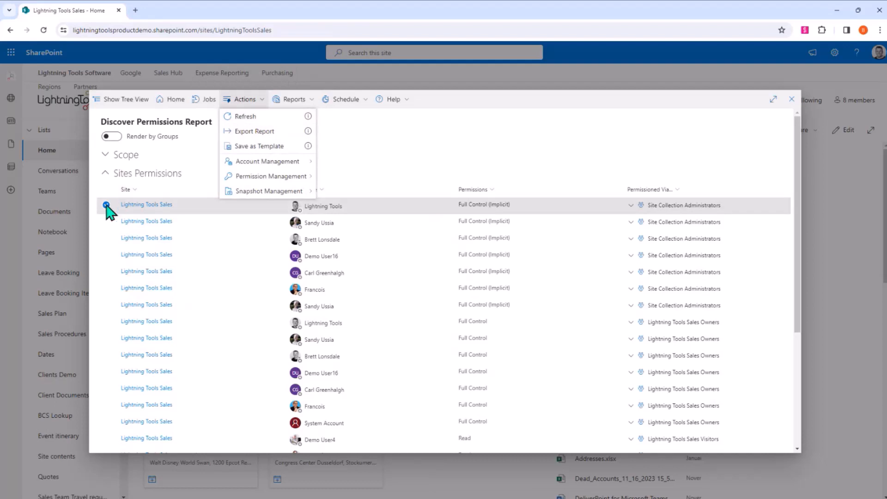
left_click(106, 205)
left_click(255, 102)
left_click(259, 134)
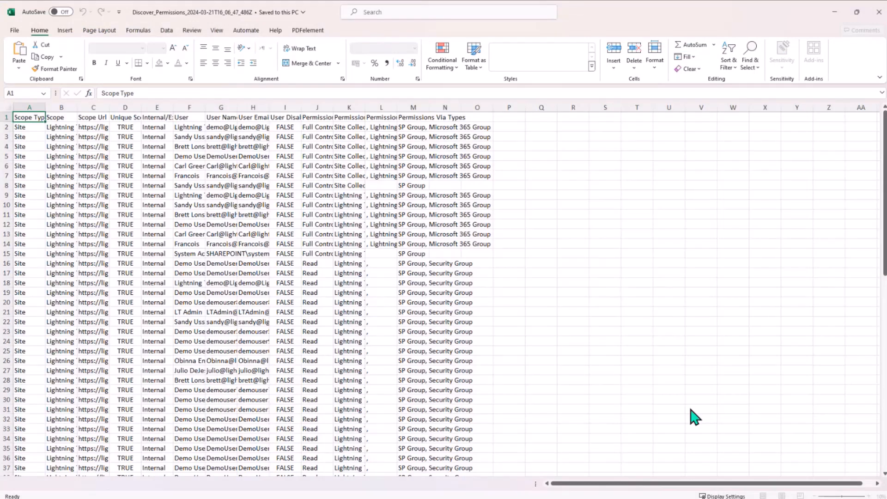
- Fit all column widths to their contents in the exported Excel report, review the user and permission columns, and return to the browser
left_click(9, 107)
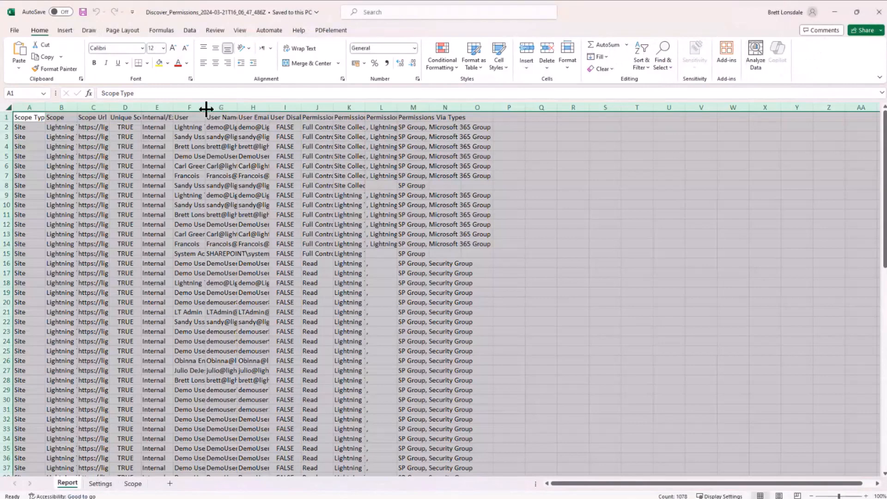
double_click(207, 109)
left_click(588, 283)
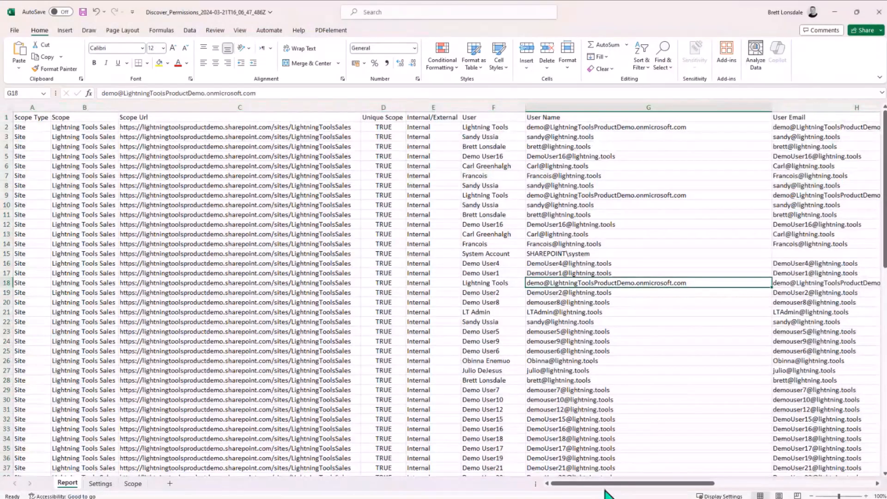
left_click_drag(605, 490, 649, 486)
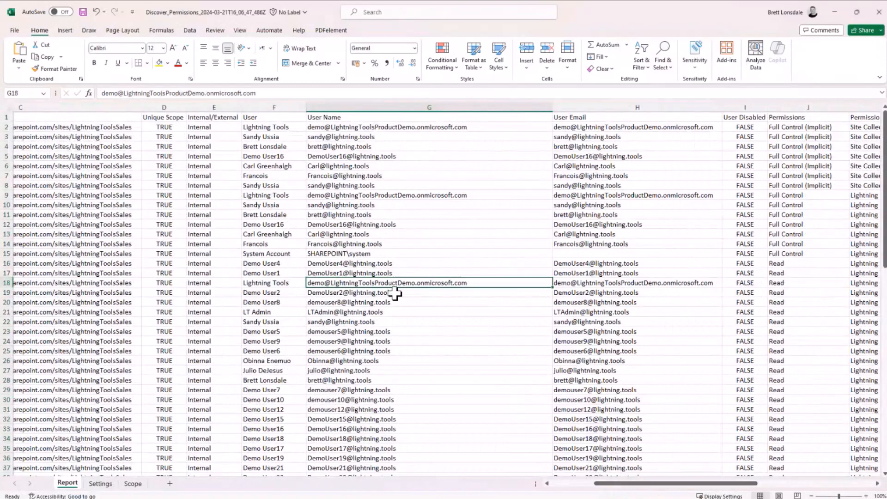
left_click(276, 116)
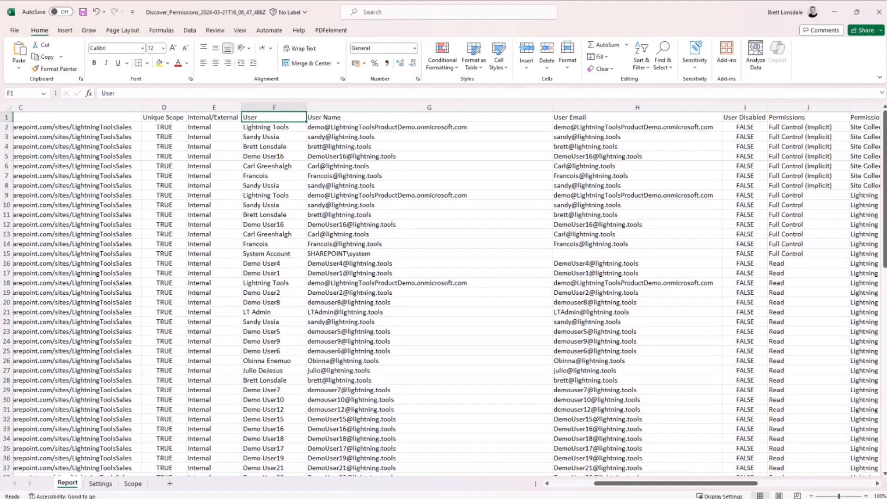
left_click(834, 13)
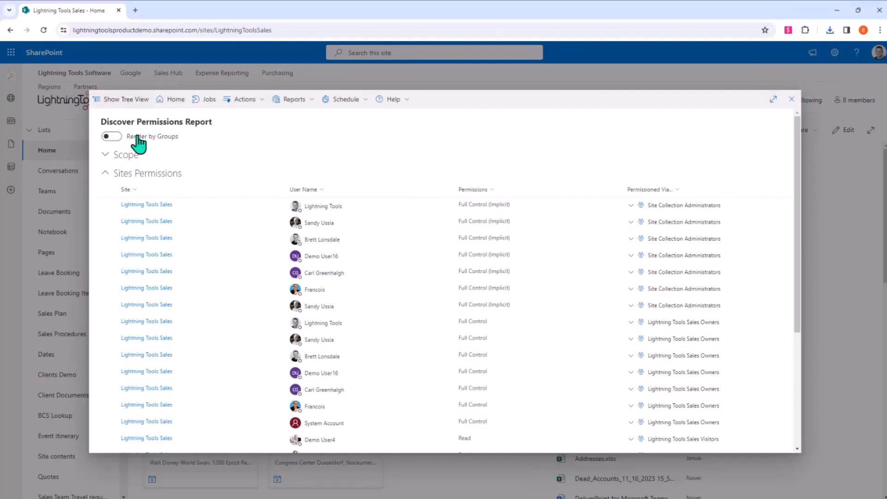
- Show the site collection tree and run the Dead Accounts report for sites/LightningToolsSales
left_click(125, 99)
left_click_drag(159, 157, 269, 107)
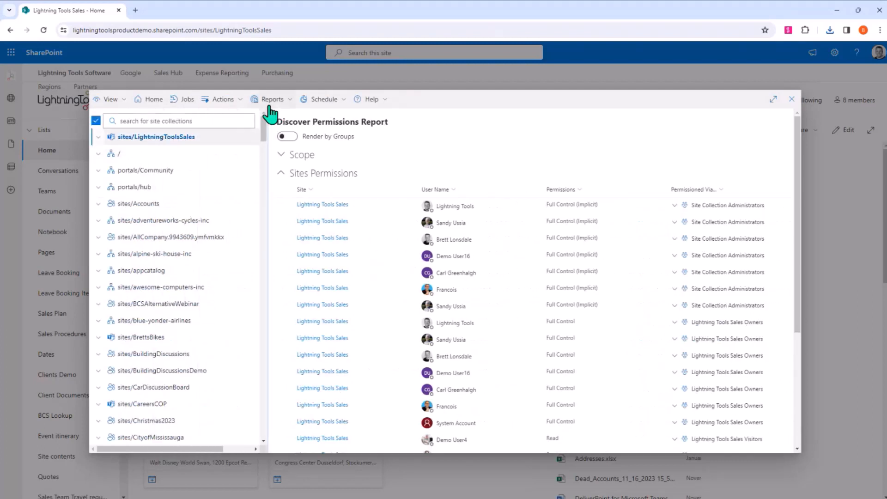
left_click(258, 99)
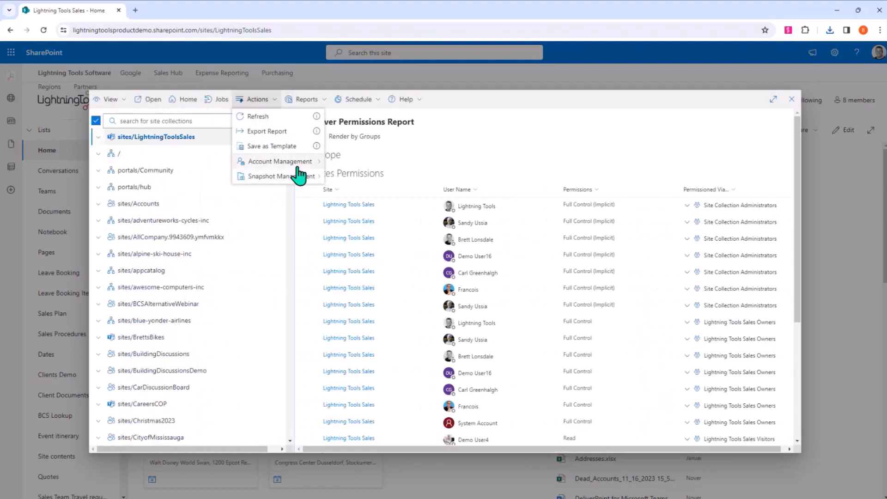
left_click(293, 102)
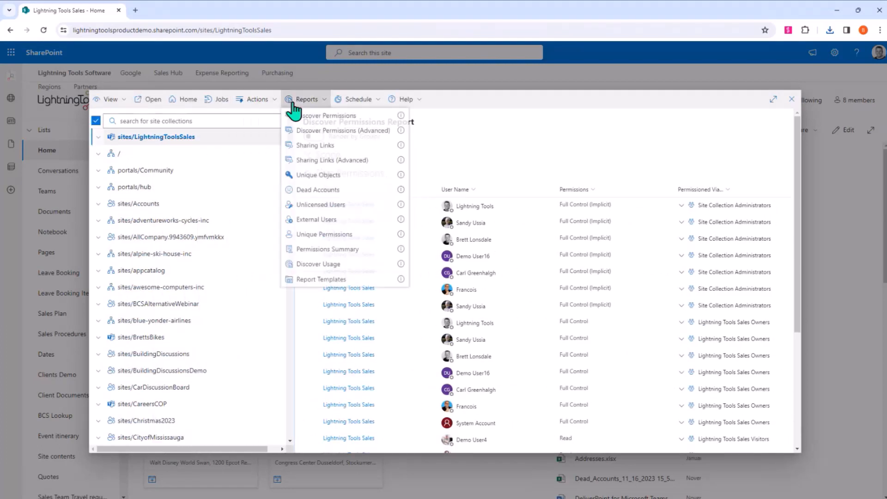
left_click(331, 191)
left_click(342, 214)
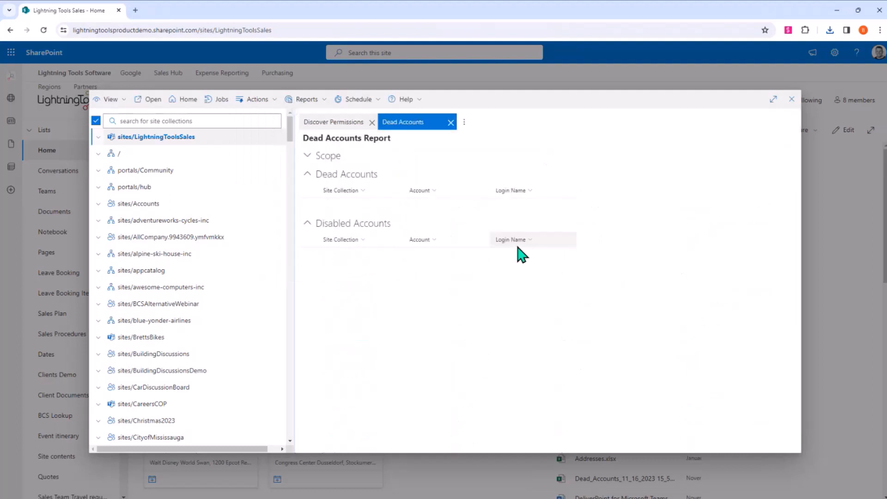